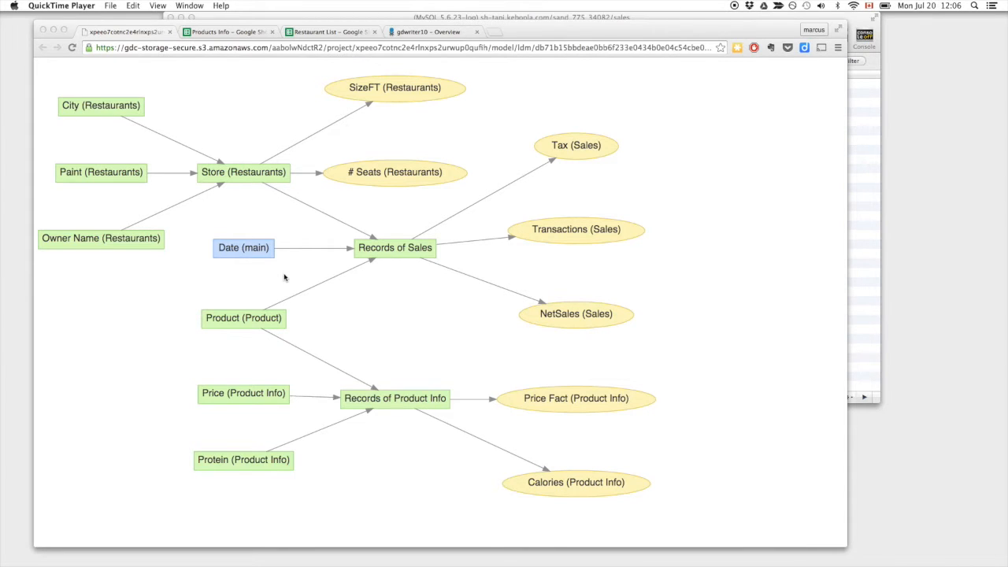
Switch to Sequel Pro, examine the columns of the sales table, and return to Chrome.
click(872, 207)
drag(697, 44, 689, 45)
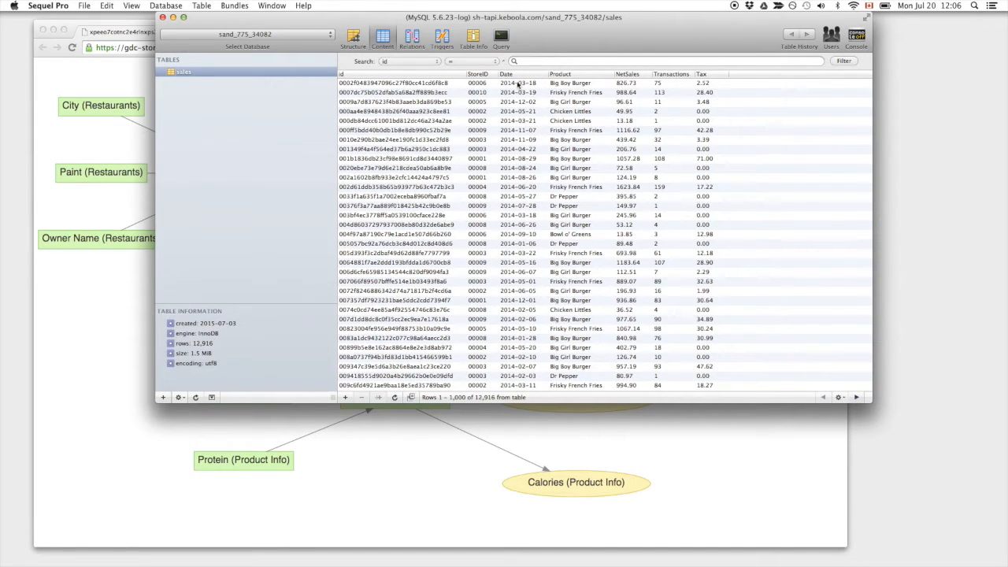
click(98, 417)
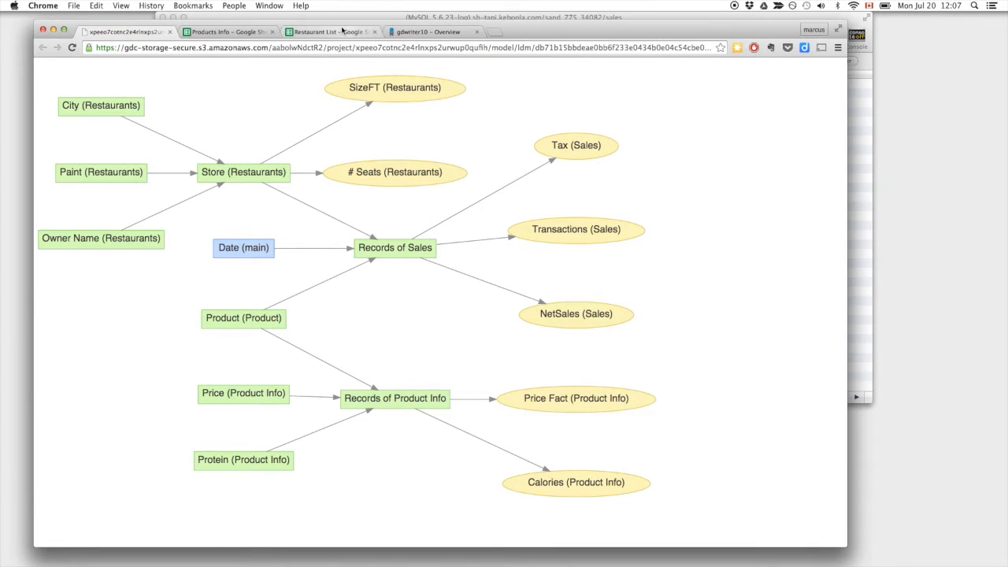
Review the store data in the Restaurant List sheet and the product, calories, protein and price columns in the Products Info sheet.
click(341, 31)
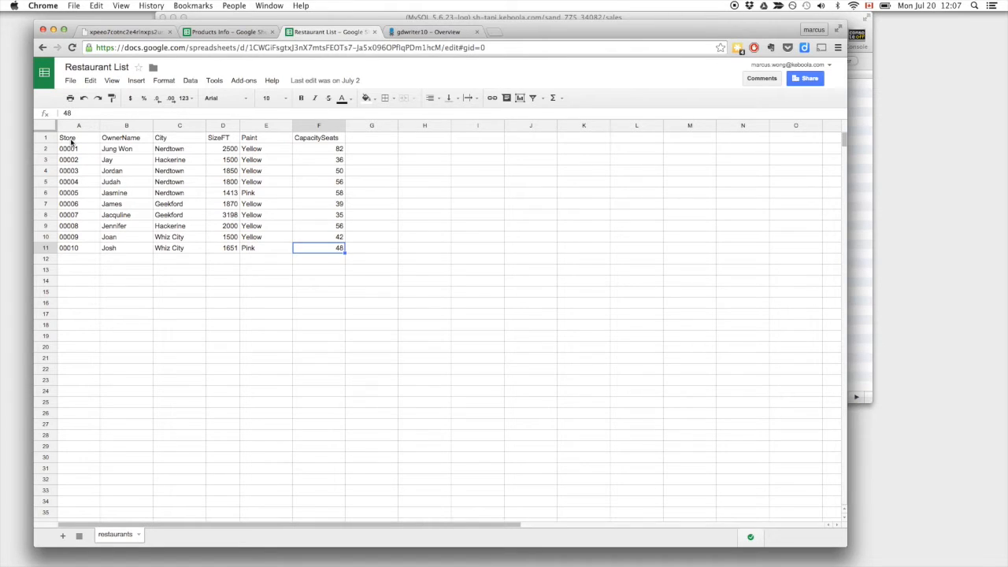
drag(70, 142, 344, 253)
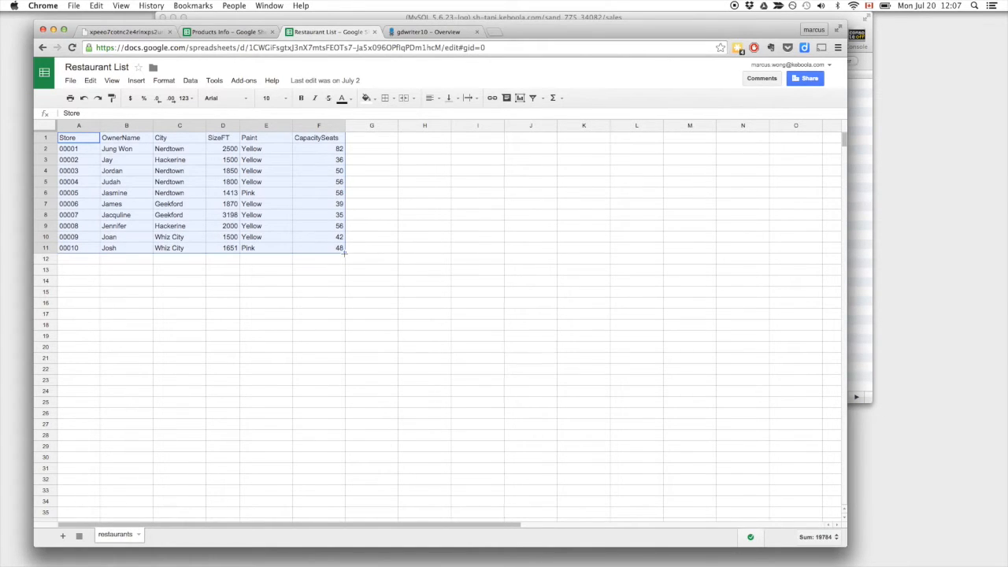
key(ctrl+shift+Tab)
drag(111, 140, 110, 249)
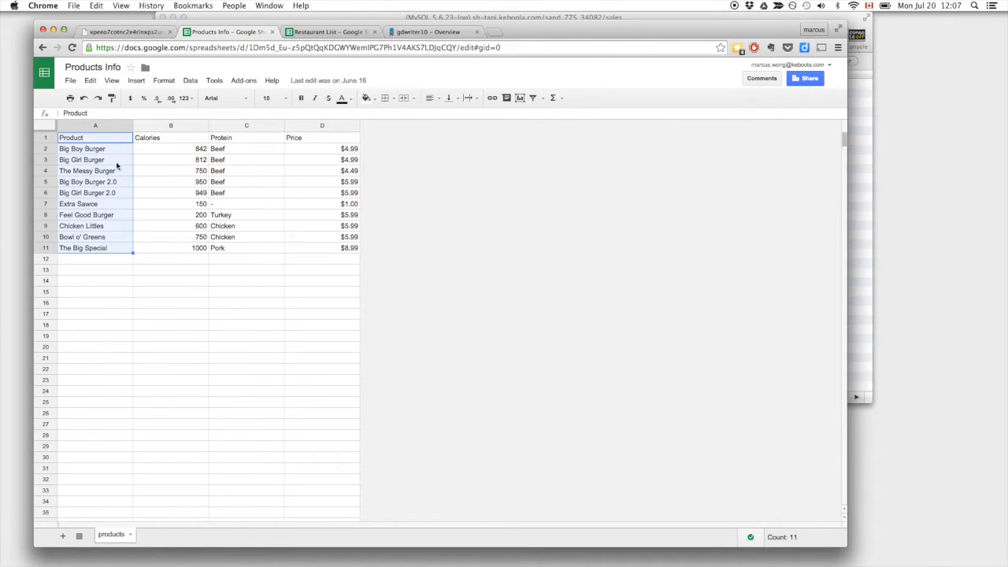
drag(146, 140, 342, 250)
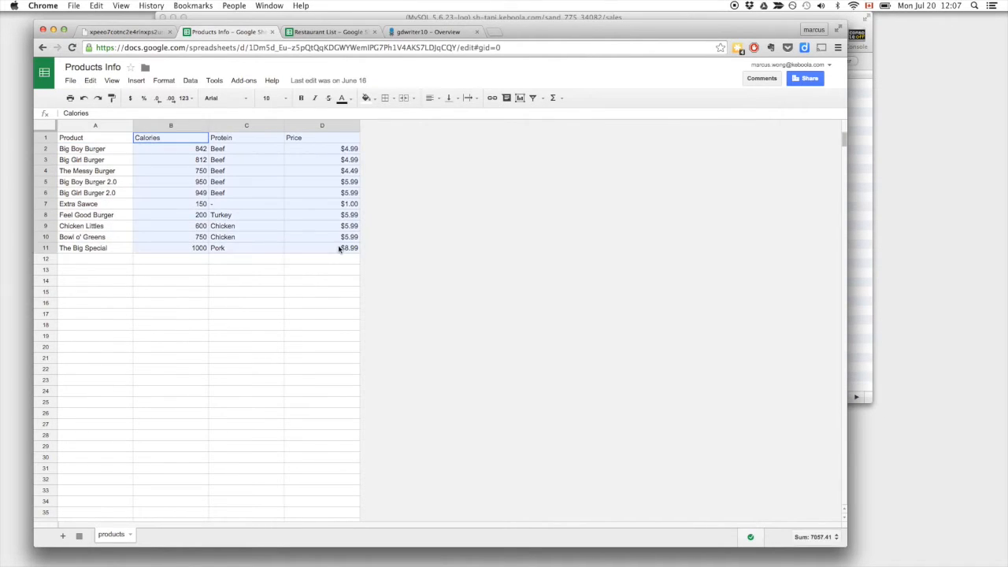
click(158, 251)
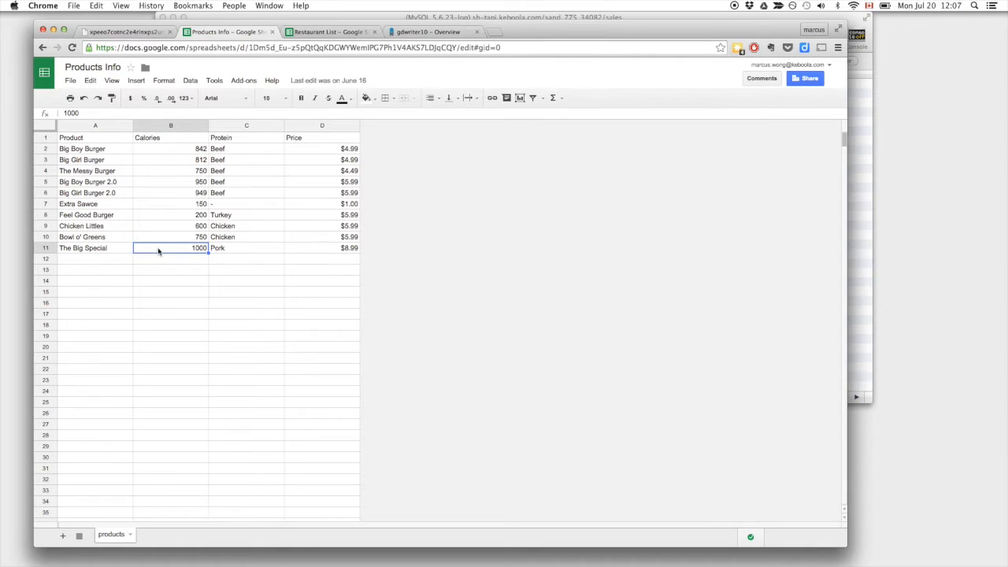
In the gdwriter10 Keboola project, create a GoodData writer named gd10 with a new GoodData project and the Development access token.
click(454, 32)
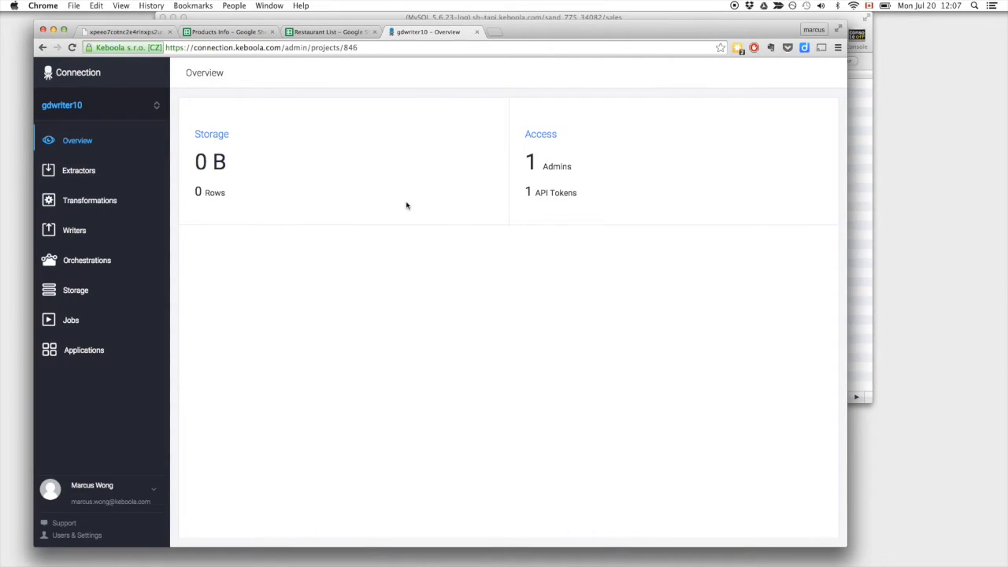
click(132, 226)
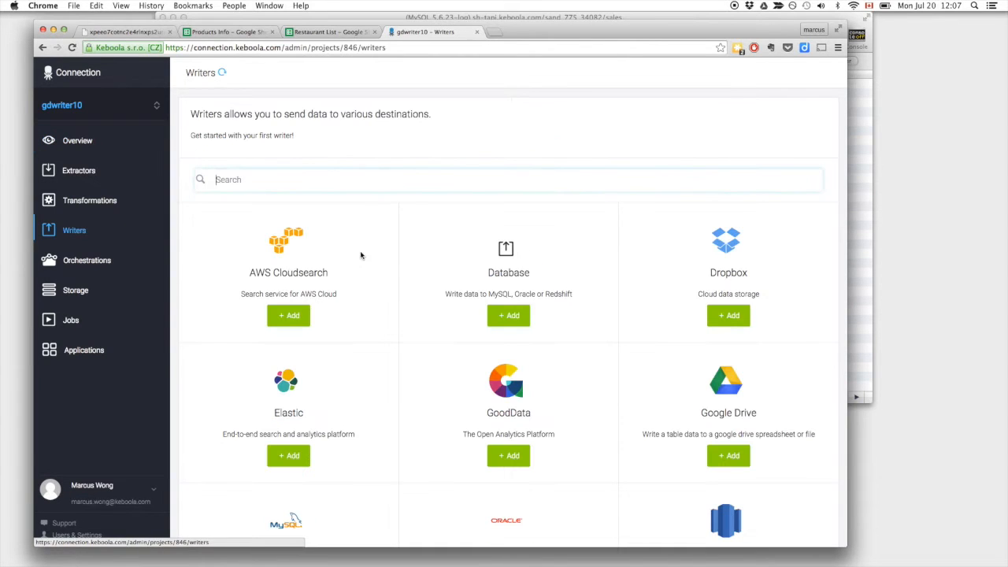
scroll(418, 328, down, 3)
scroll(419, 330, down, 5)
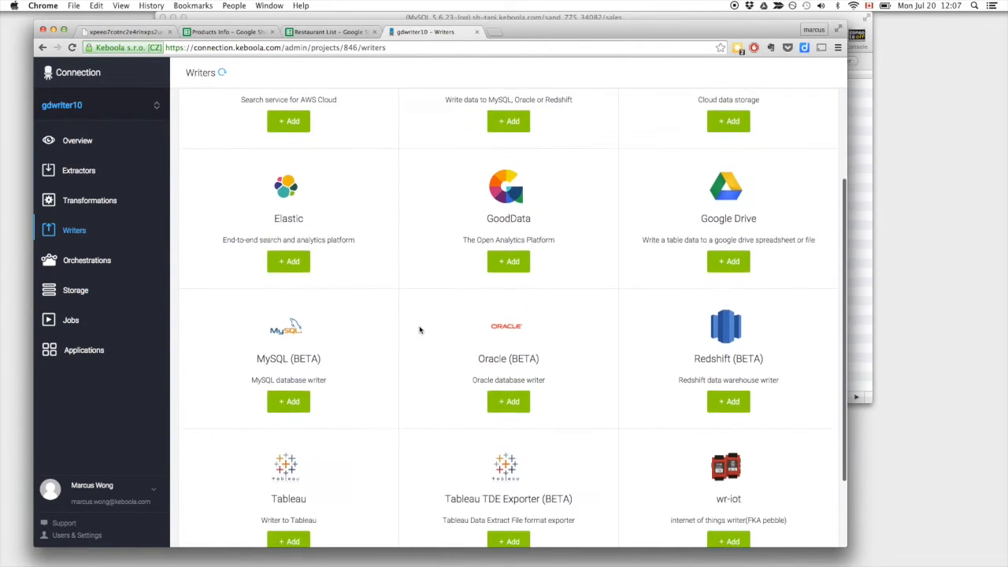
scroll(420, 330, up, 2)
scroll(420, 330, up, 3)
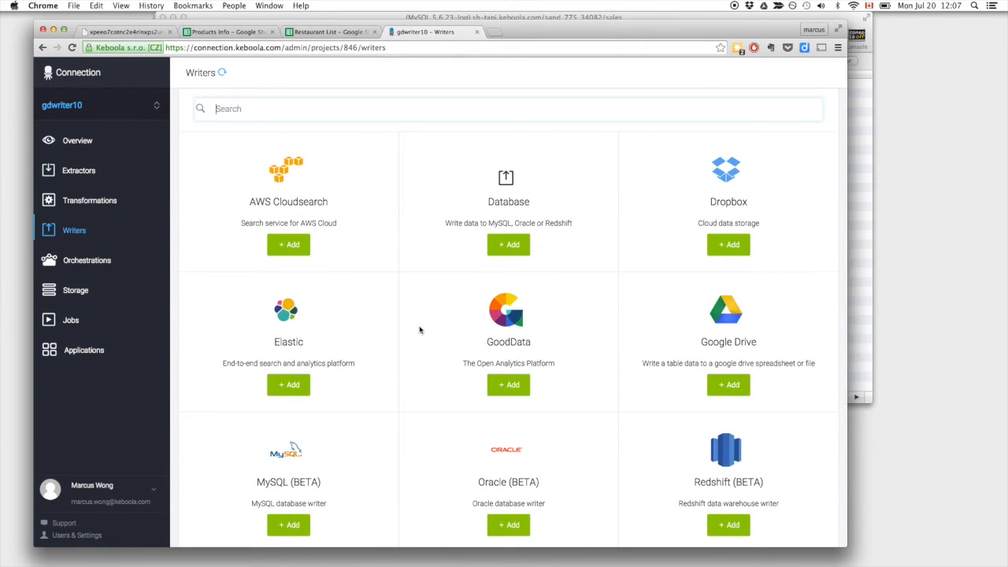
scroll(420, 330, down, 5)
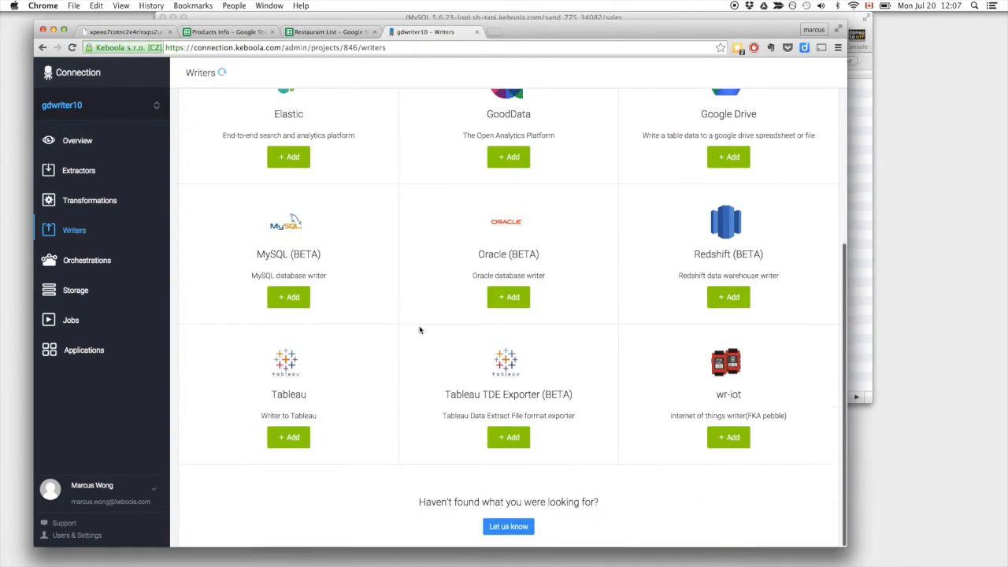
scroll(420, 330, up, 5)
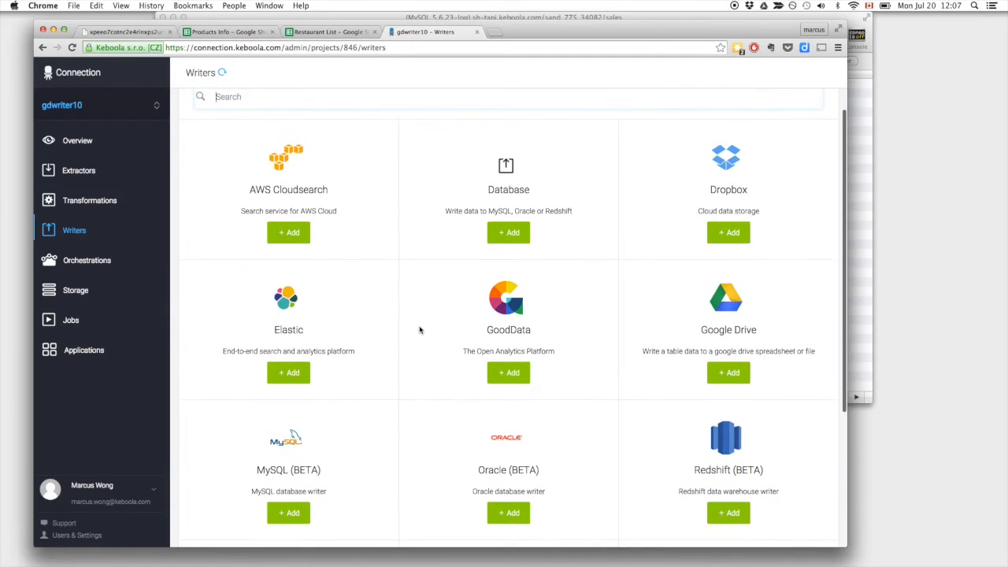
click(508, 409)
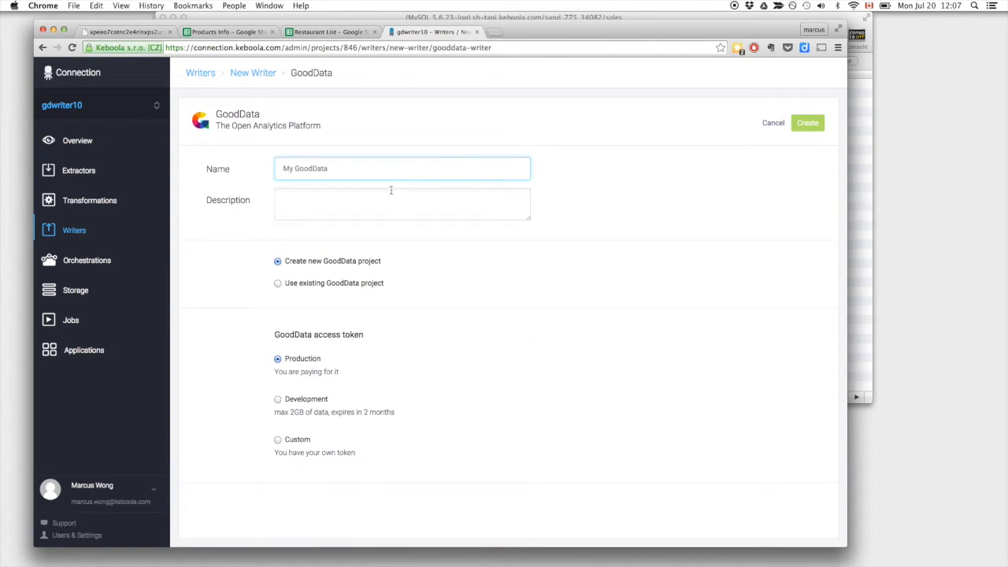
text(gd10)
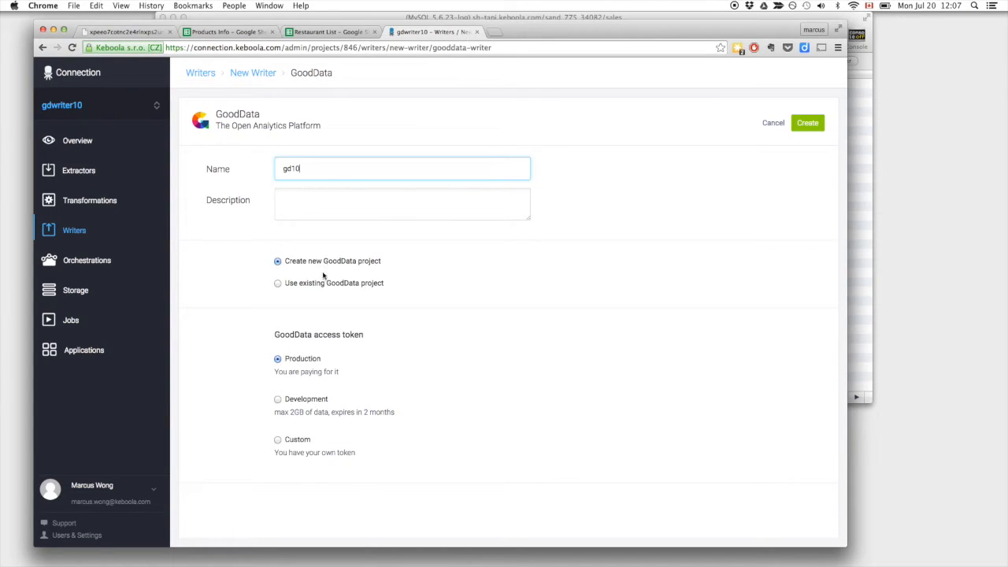
click(311, 401)
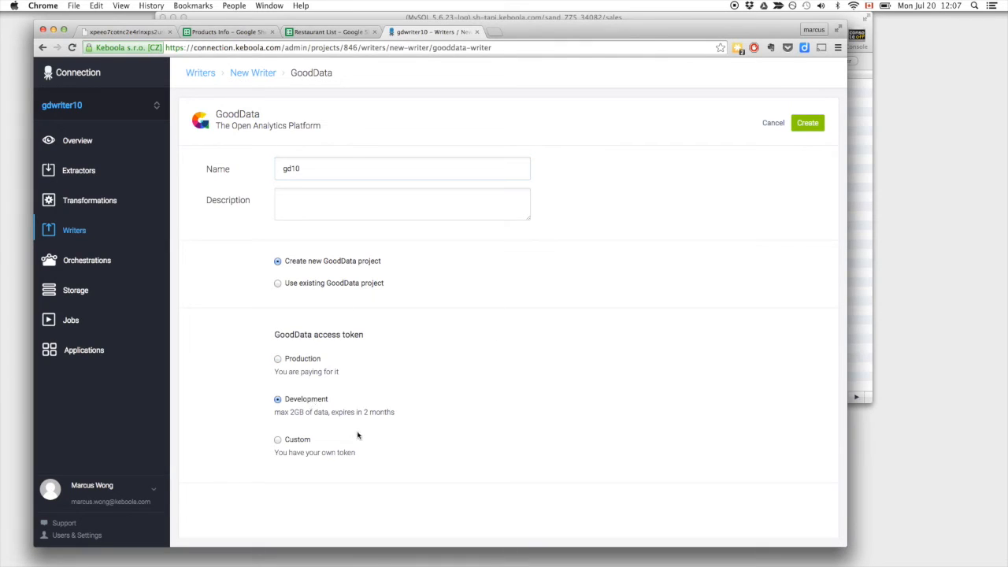
click(814, 126)
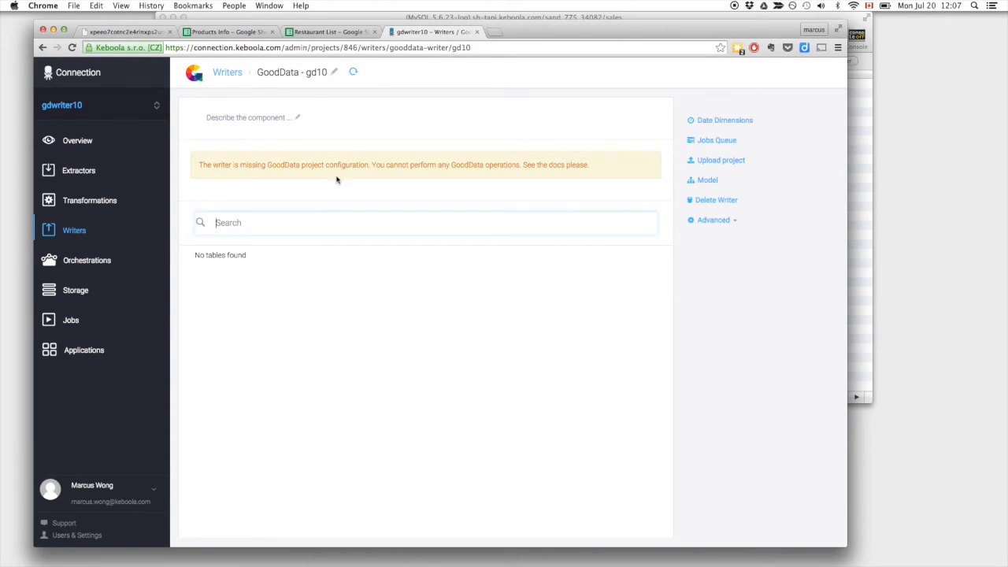
Add a Database extractor named sales to the project.
click(94, 179)
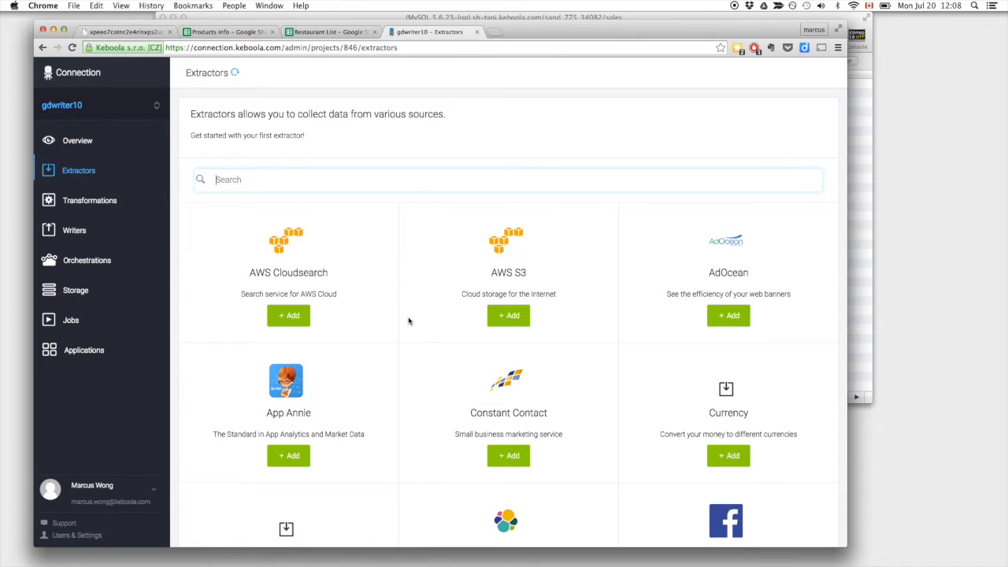
scroll(409, 320, down, 10)
scroll(409, 321, down, 20)
scroll(409, 320, down, 6)
scroll(409, 320, up, 12)
scroll(409, 321, up, 8)
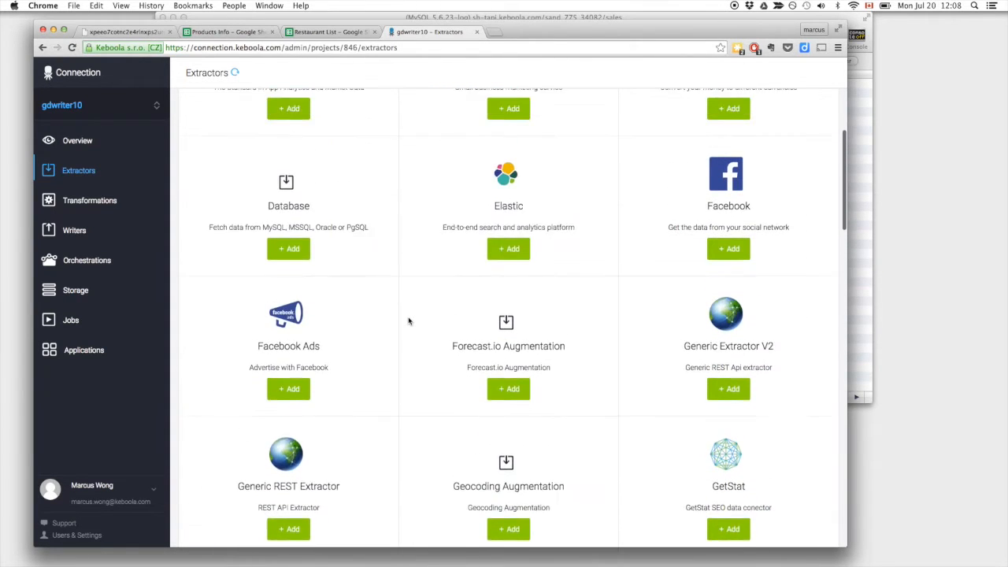
scroll(409, 320, up, 2)
click(288, 337)
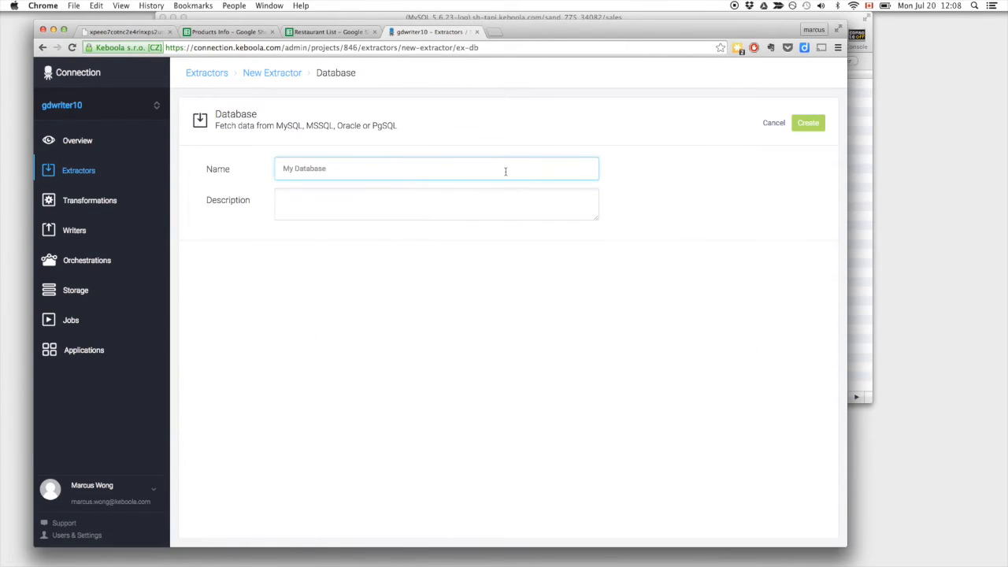
text(sales)
click(808, 124)
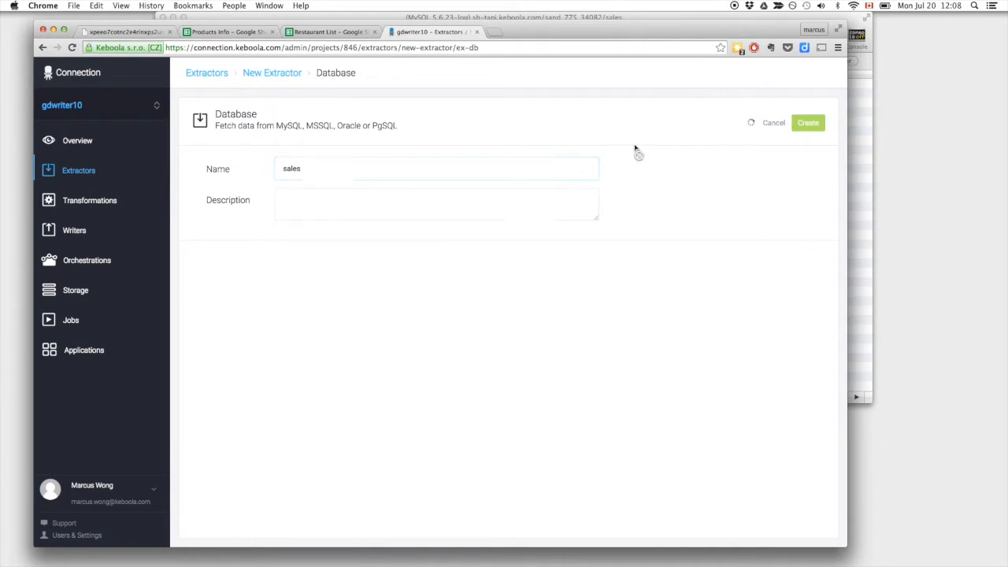
Fill in the sales extractor's database credentials with the MySQL driver, host sh-tapi.keboola.com, port 3306 and username user_55.
click(427, 173)
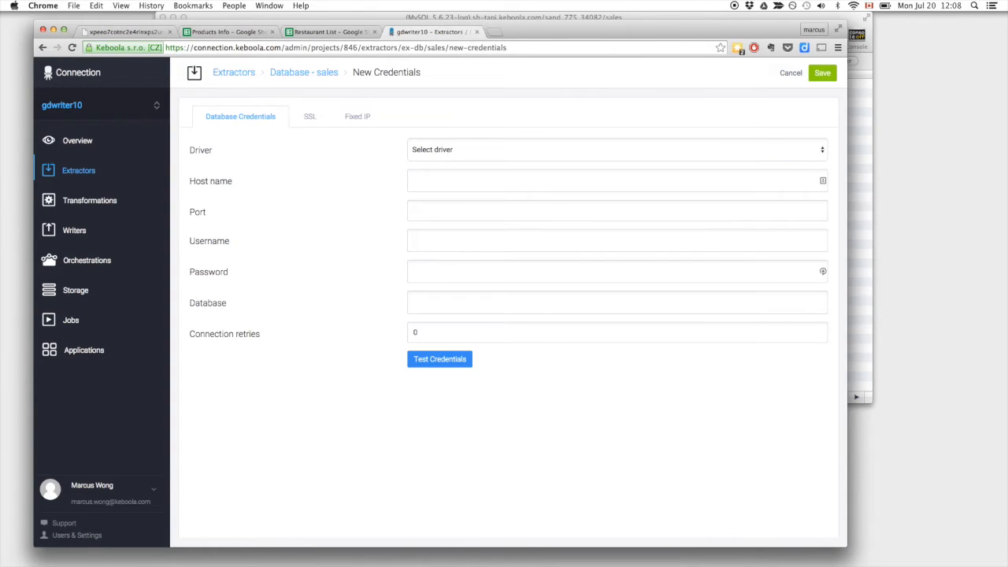
click(649, 156)
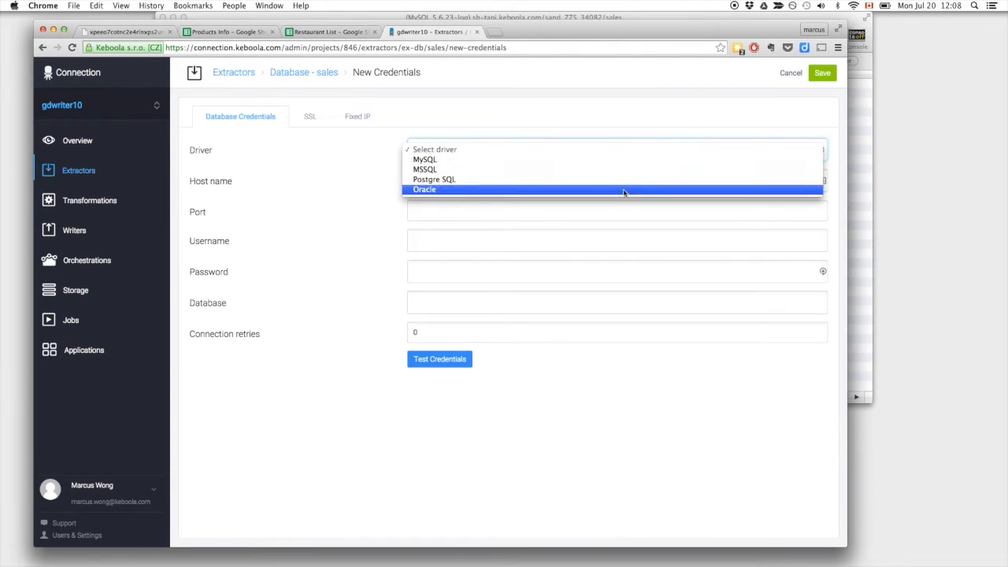
click(623, 159)
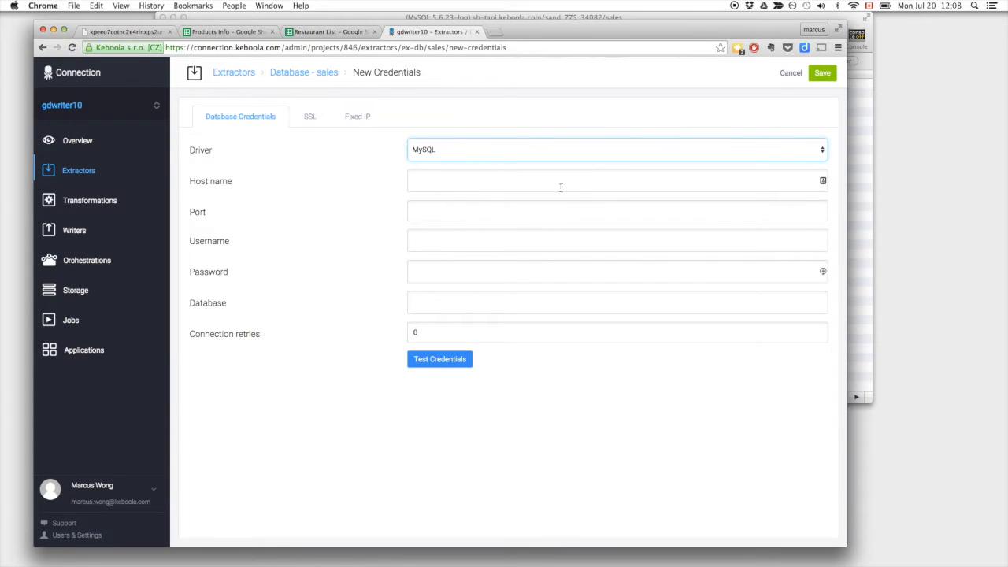
click(549, 188)
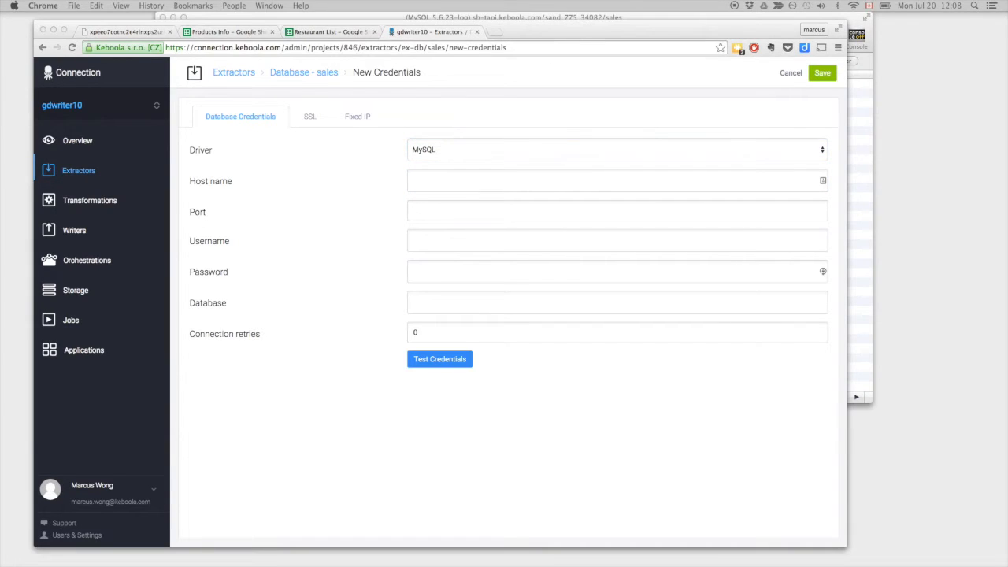
key(super+Tab)
text(sh-tapi.keboola.com)
key(Tab)
text(3306)
key(Tab)
text(user_55)
key(Tab)
Paste the database password and the database name into the credentials and save them.
key(super+Tab)
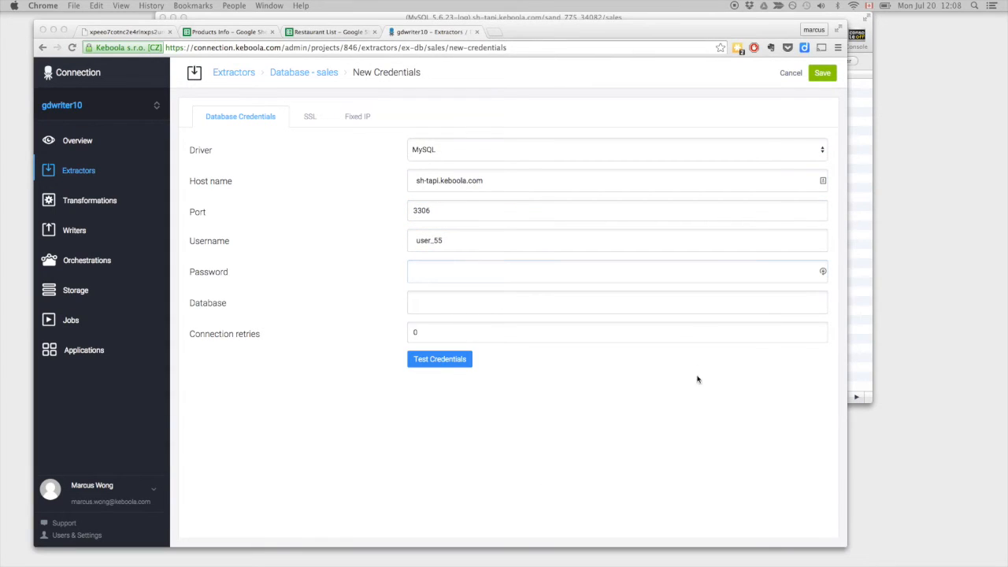
key(super+Tab)
key(super+v)
key(super+Tab)
key(super+Tab)
click(647, 305)
key(super+v)
click(823, 72)
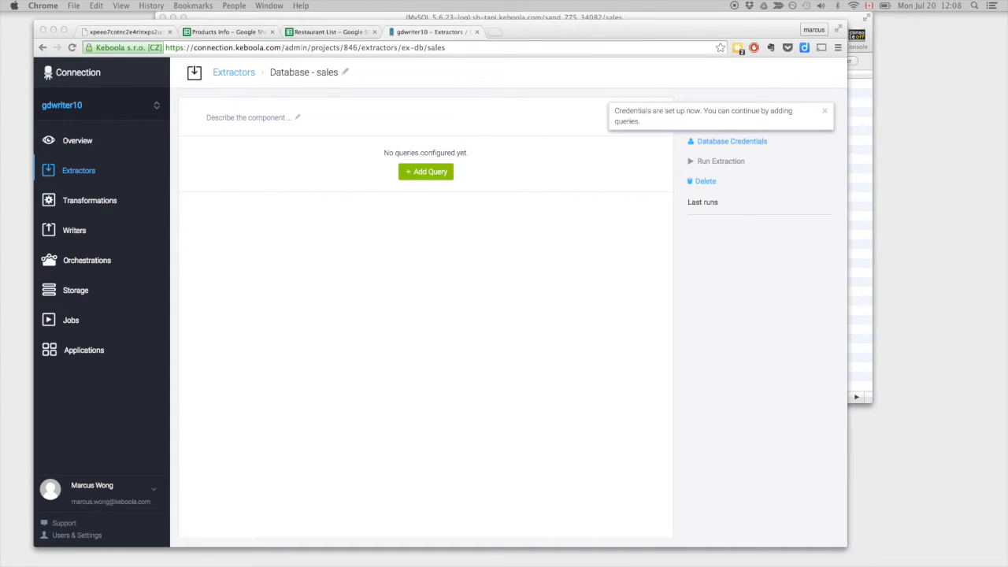
Add and save a query named sales with the SQL SELECT * FROM sand_775_34082.`sales`;.
click(441, 174)
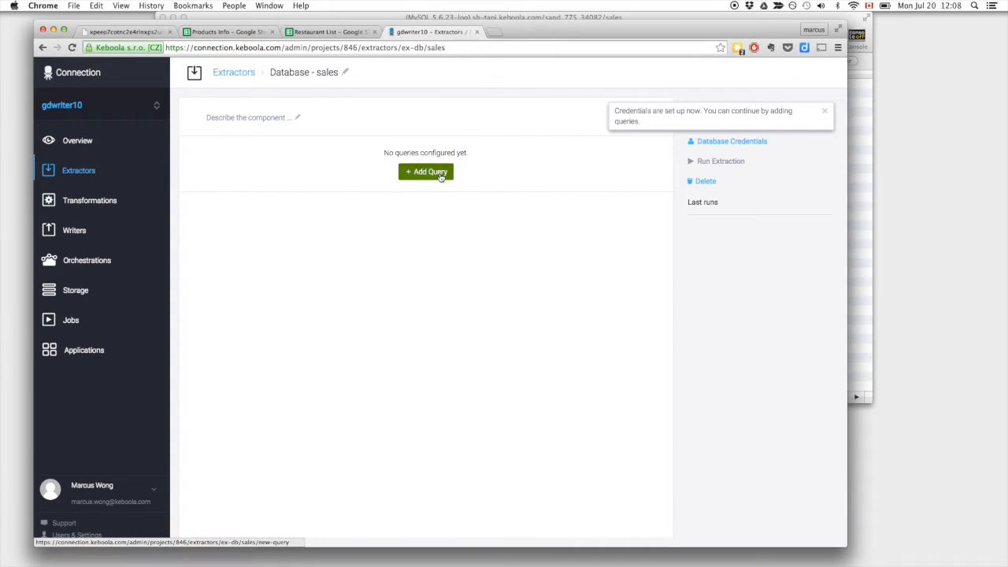
text(sales)
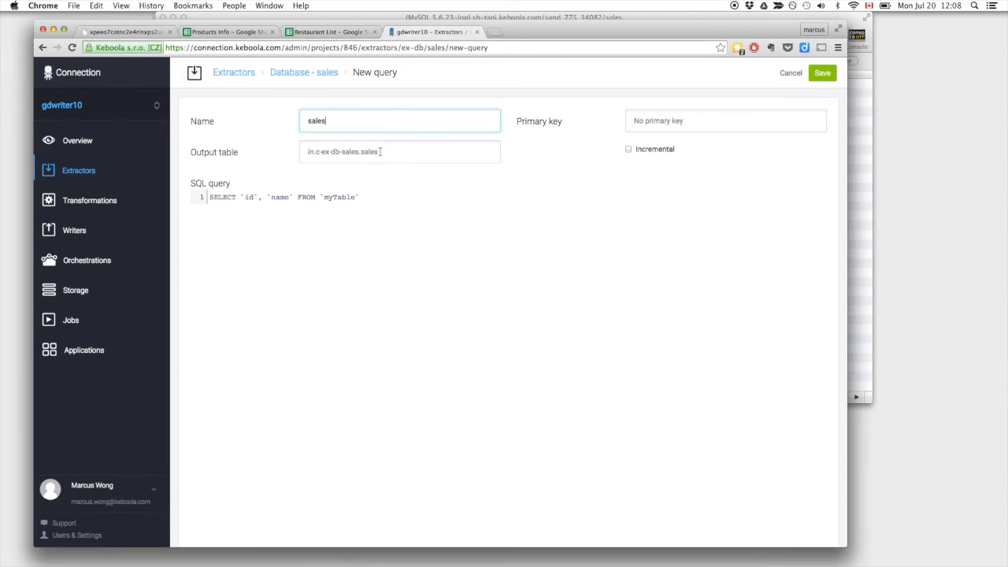
click(372, 201)
text(SELECT * FROM sand_775_34082.`sales`;)
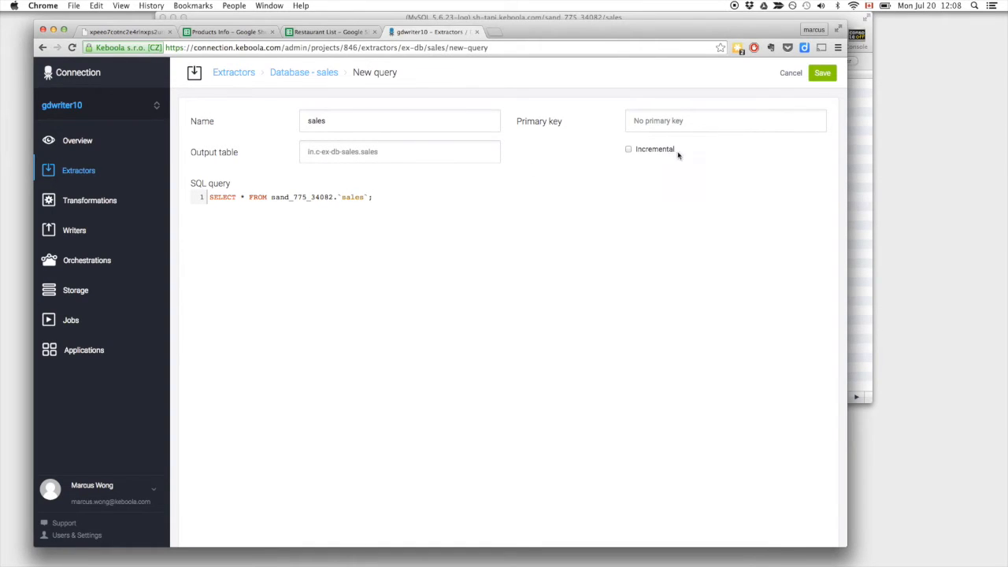
click(824, 73)
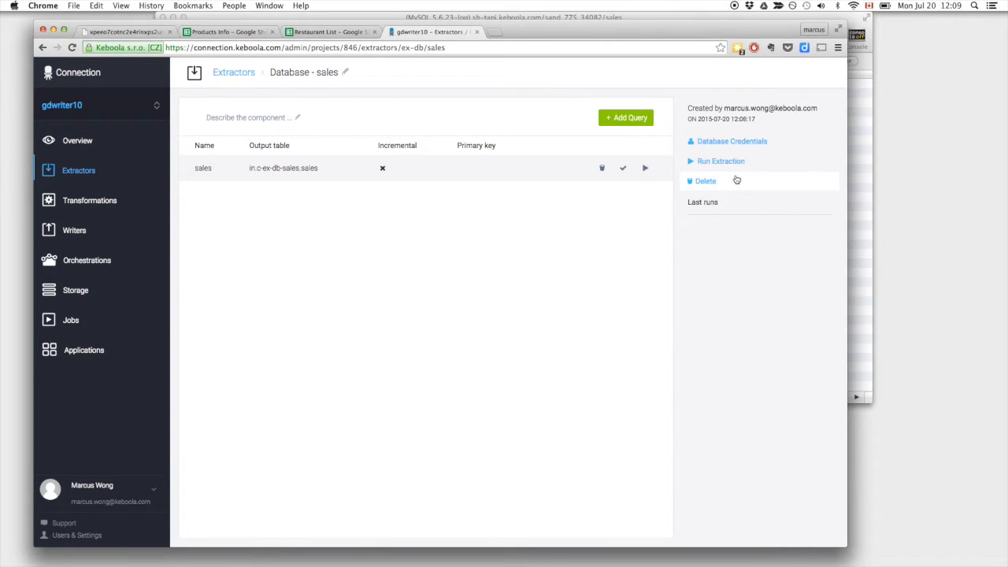
Run the extraction for the sales query and dismiss the job notification.
click(645, 169)
click(575, 160)
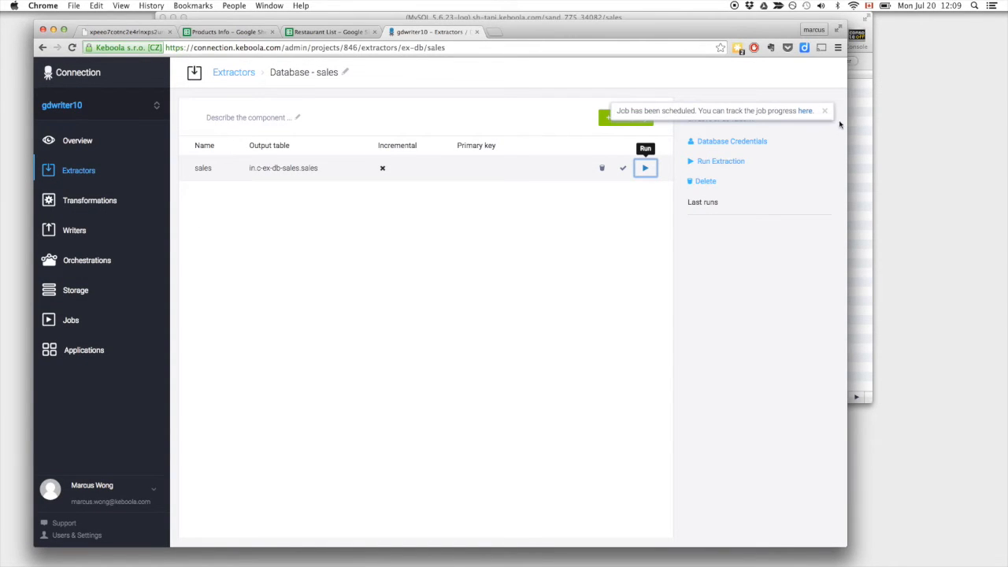
click(826, 112)
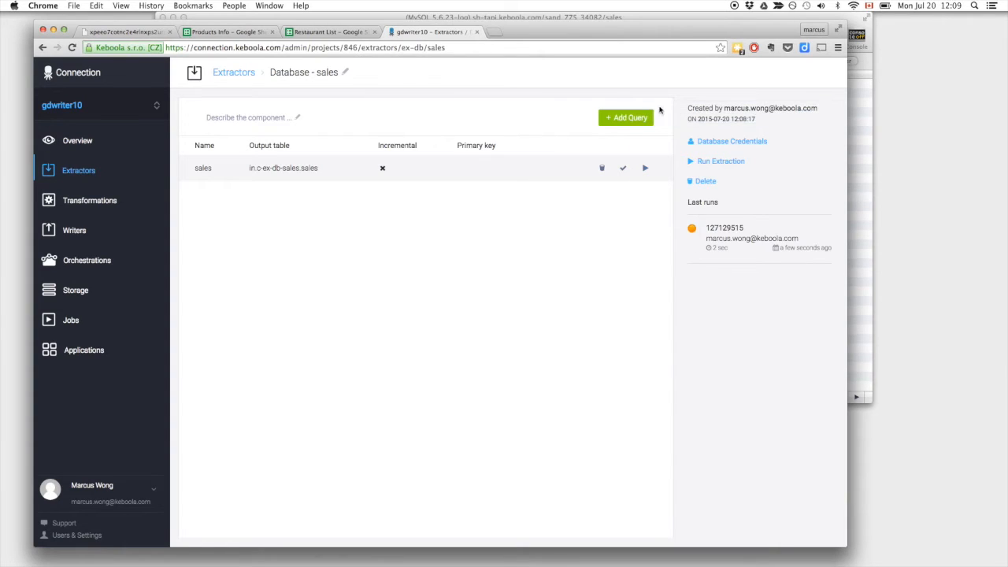
Create a new Google Drive extractor named with the account owner's first name and authorize their Google account for it.
click(98, 172)
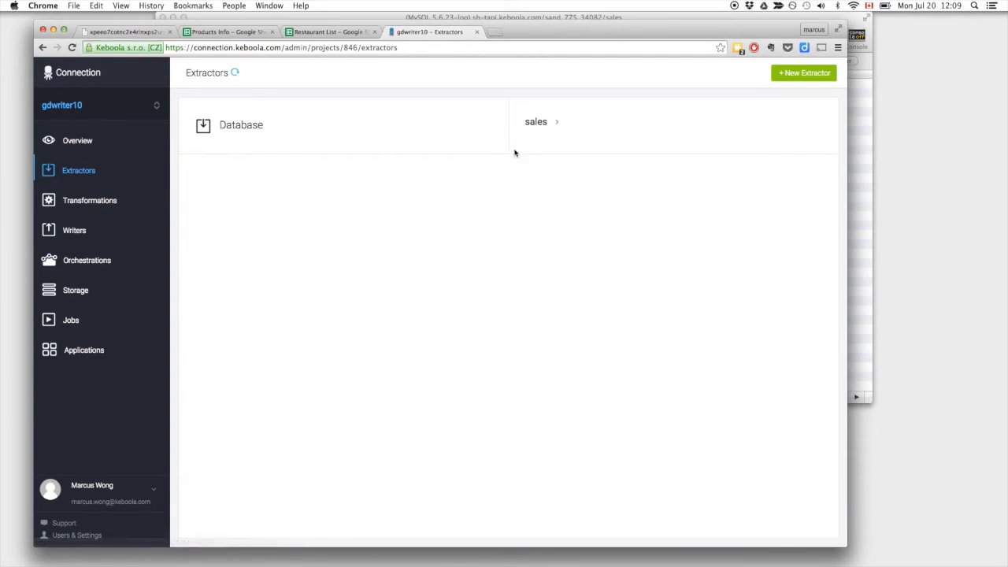
click(790, 72)
scroll(574, 274, down, 10)
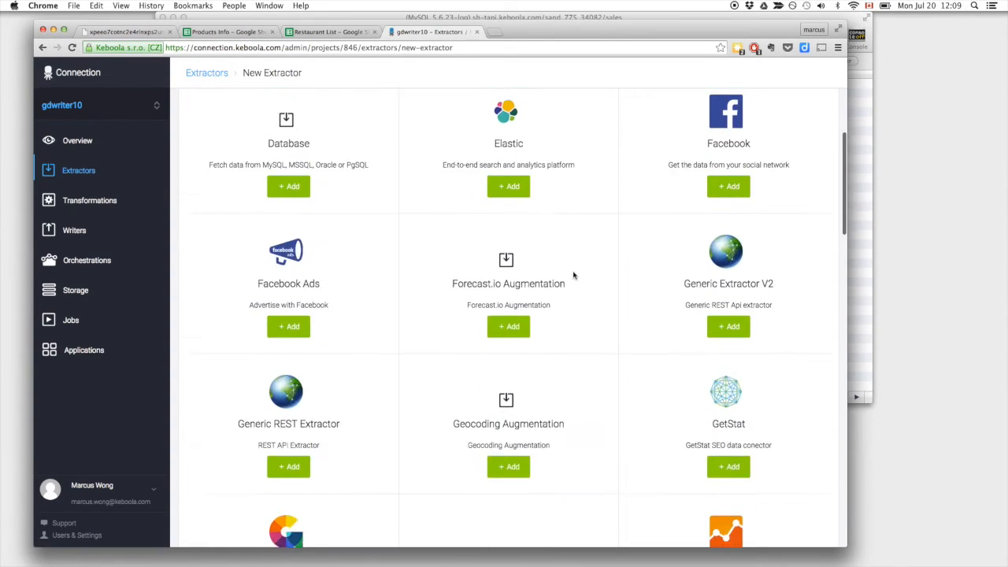
scroll(573, 275, down, 1)
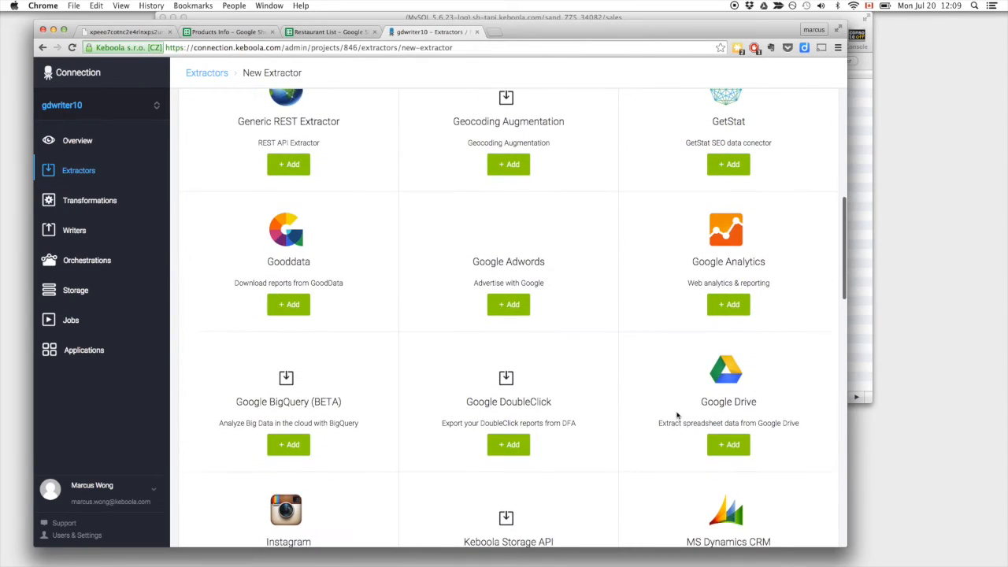
click(729, 444)
text(marcus)
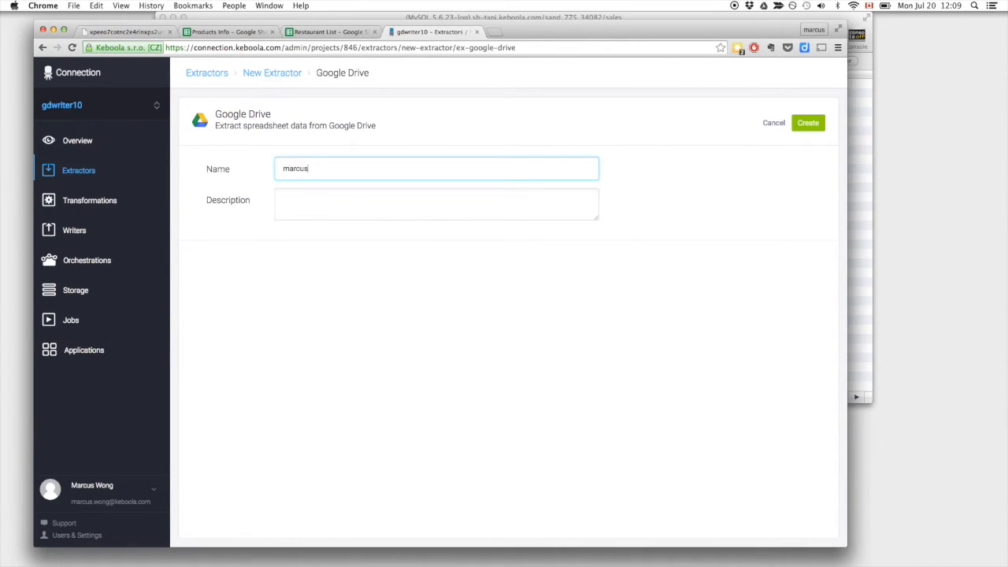
click(807, 126)
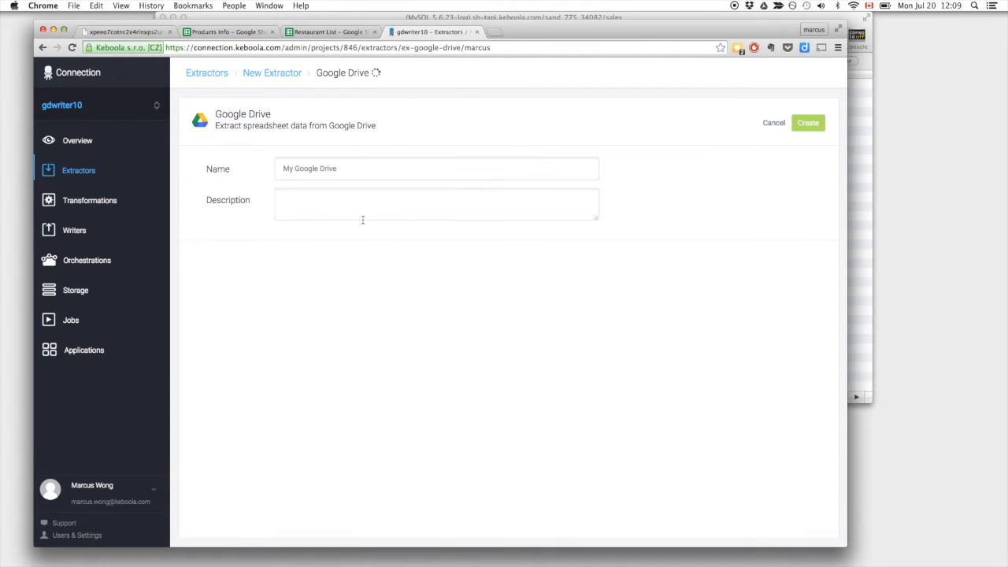
click(398, 178)
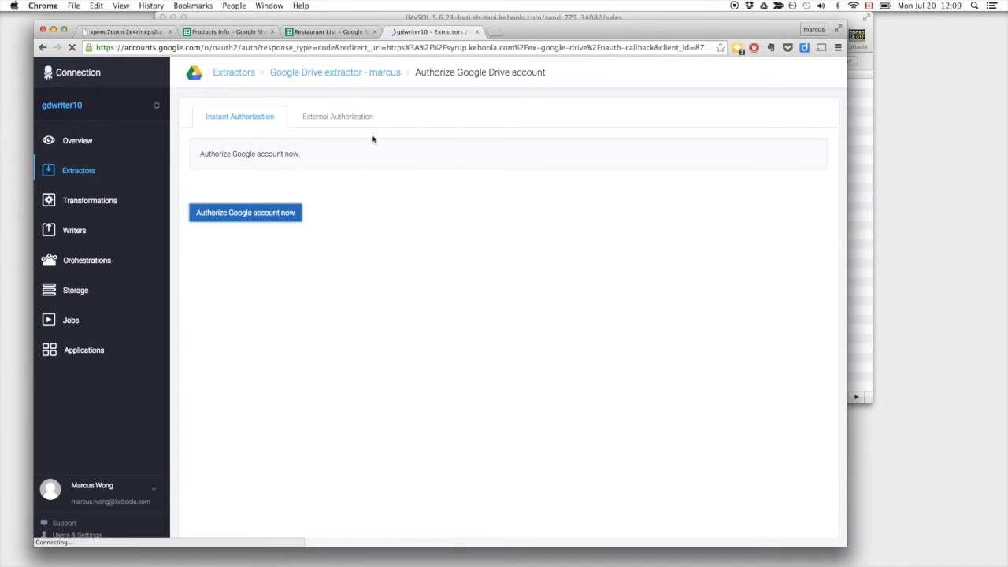
click(541, 190)
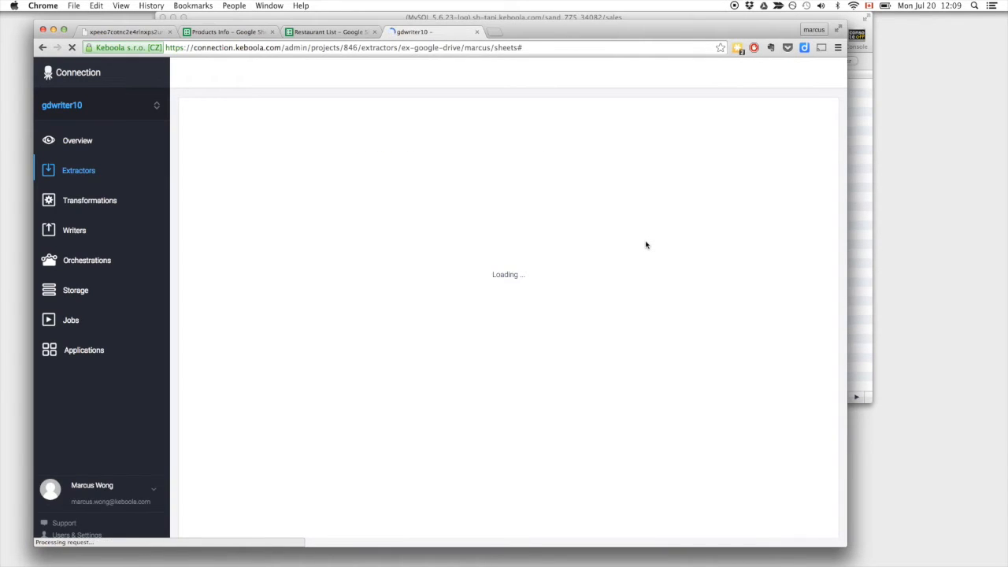
Find the Restaurant List spreadsheet in Google Drive and add its restaurants sheet to the project's sheets.
click(311, 152)
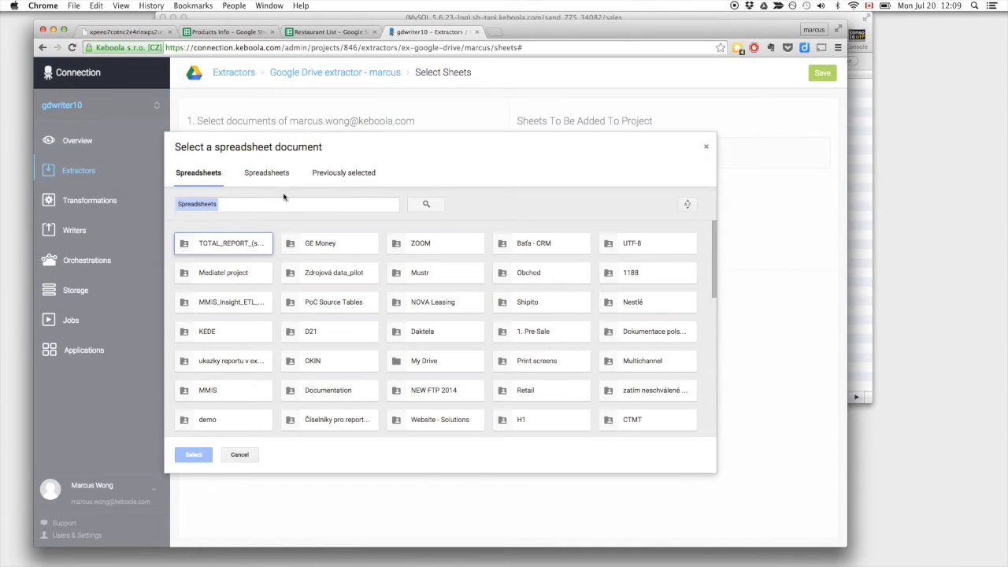
click(288, 207)
text(restaurant)
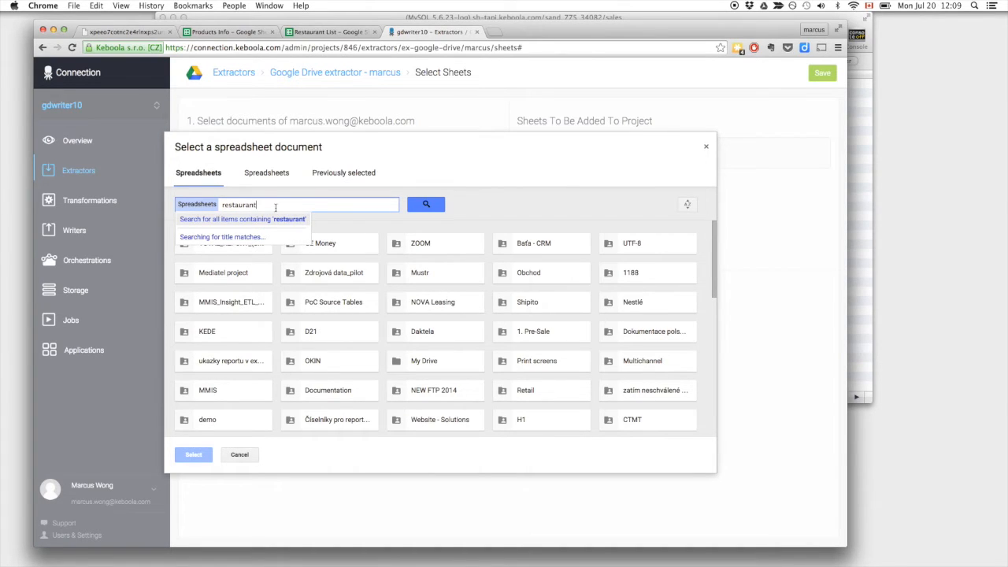
click(265, 228)
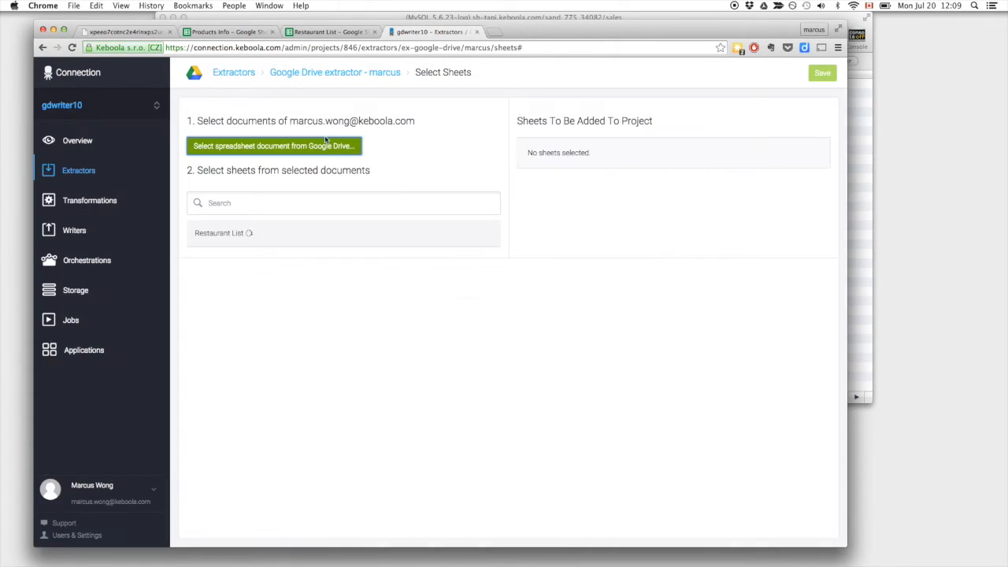
click(240, 261)
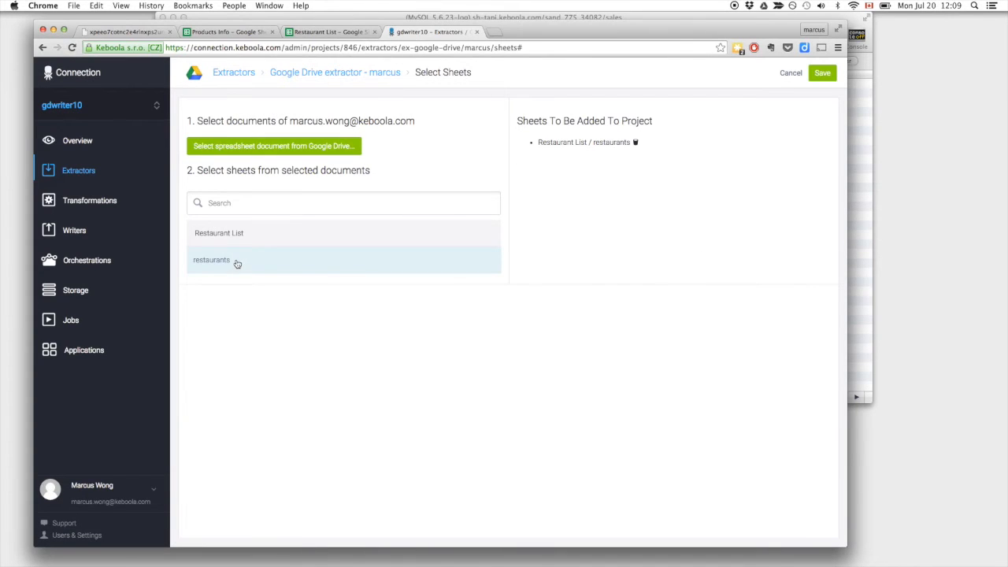
Find the Products Info spreadsheet in Google Drive and add its products sheet to the selection.
click(261, 149)
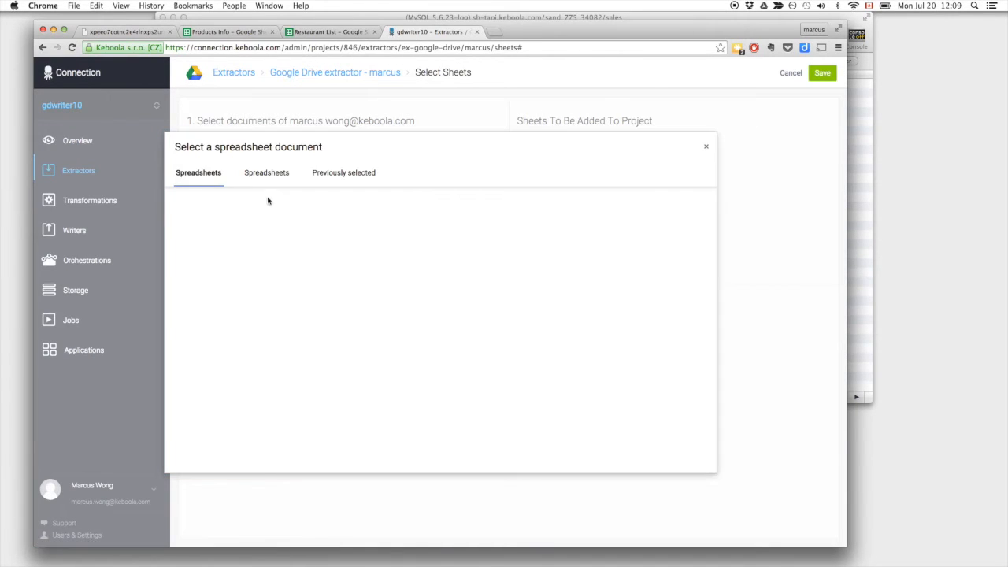
click(276, 203)
text(products)
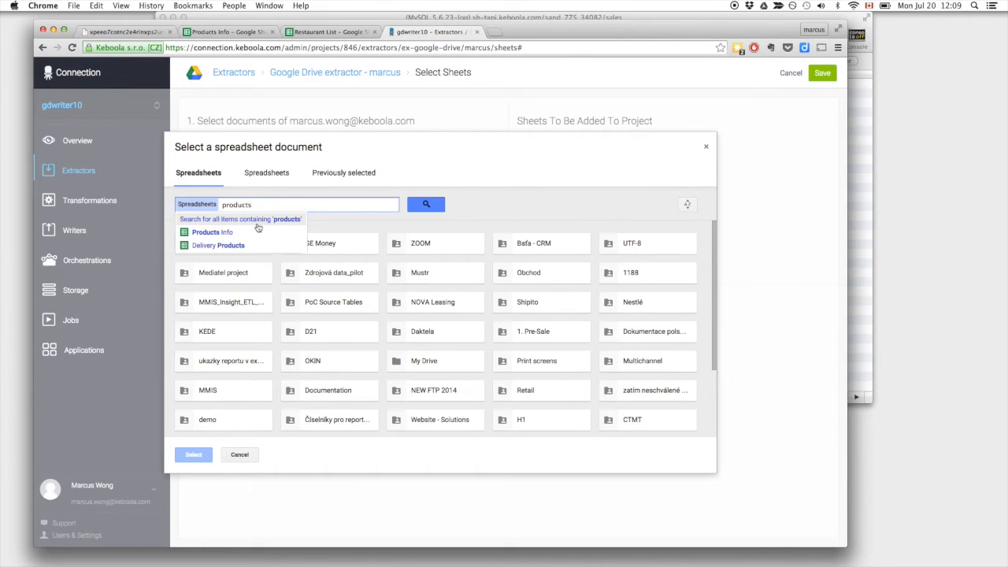
click(244, 233)
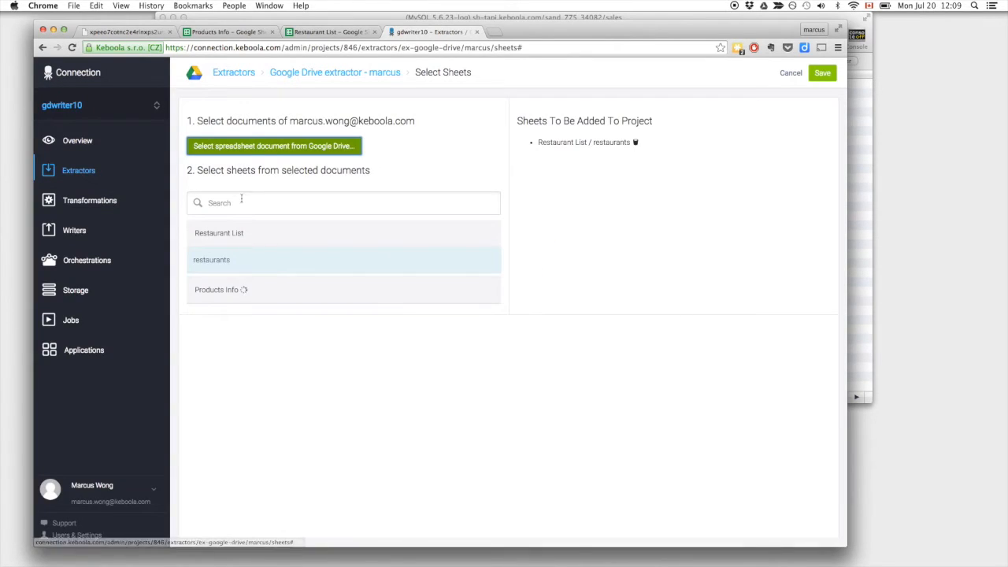
click(228, 316)
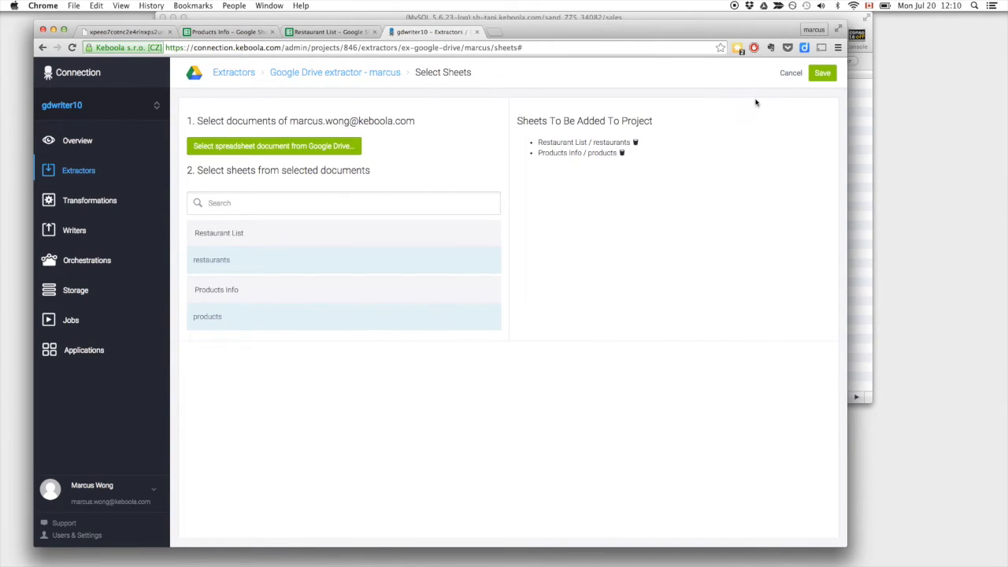
Save the selected sheets and run the extraction for the whole Google Drive extractor.
click(823, 73)
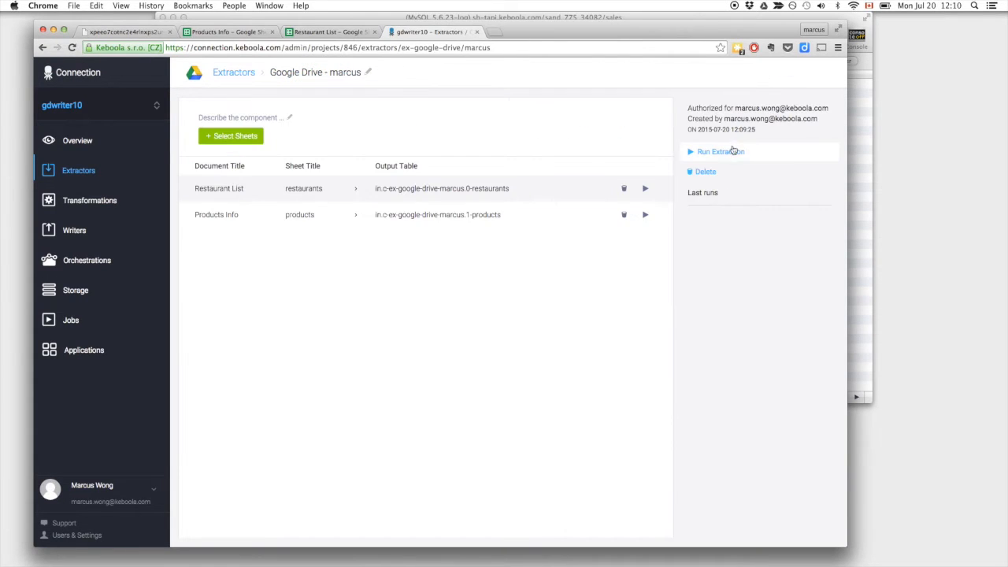
click(725, 152)
click(579, 157)
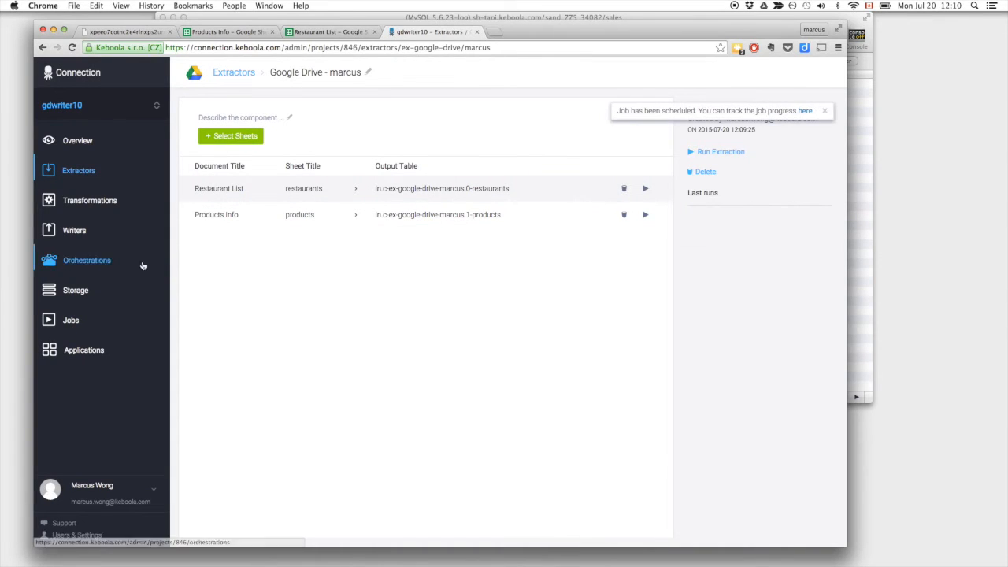
Open the sales table of the in.c-ex-db-sales bucket in Storage and examine its data sample.
click(96, 297)
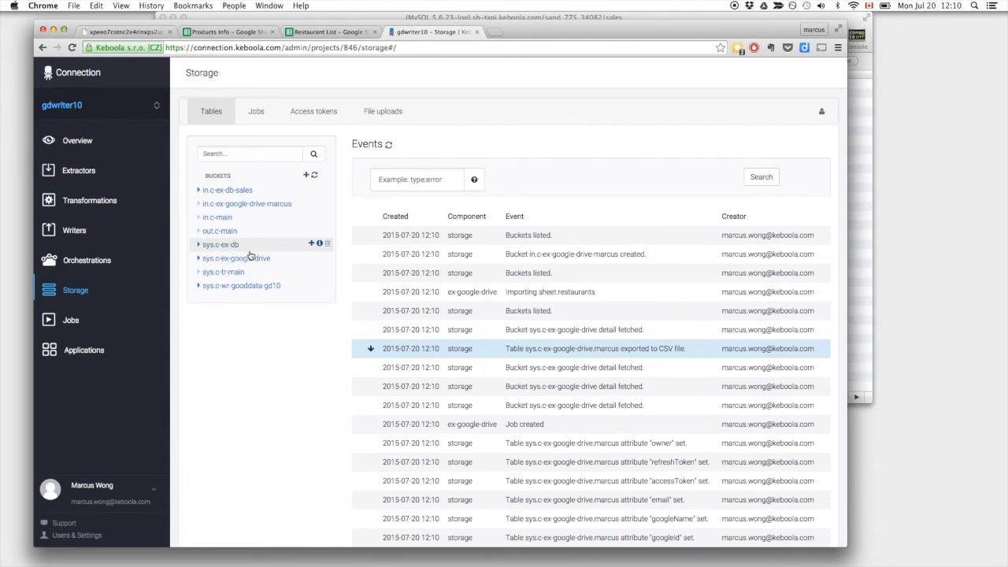
click(251, 194)
click(214, 204)
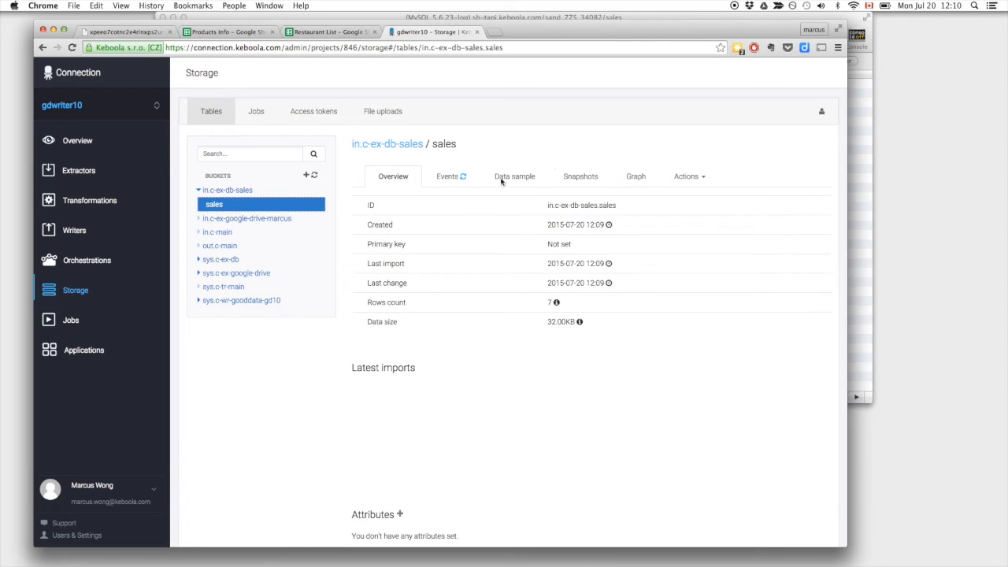
click(512, 179)
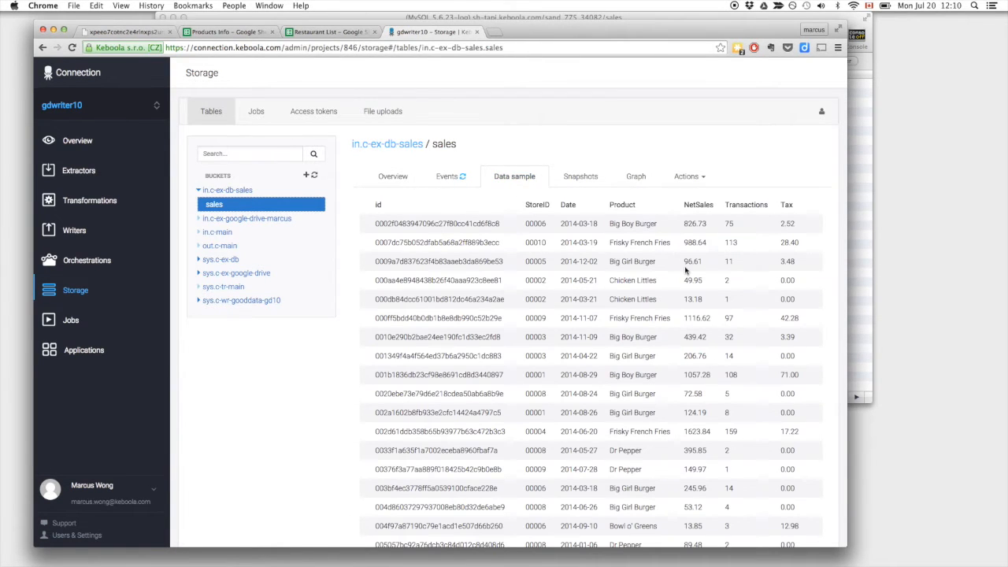
scroll(685, 259, down, 1)
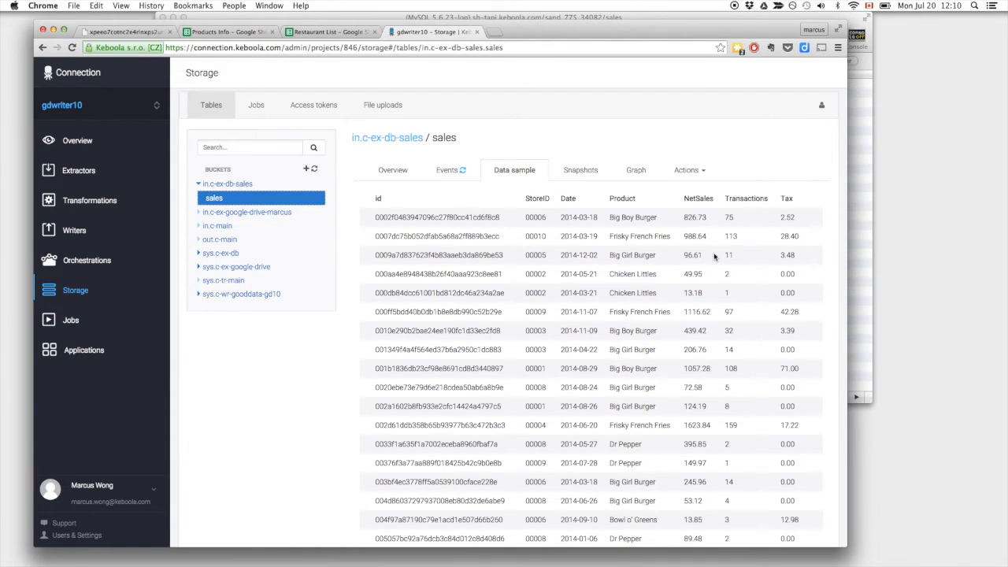
Review the sales table's overview and events, including the detail of its import event, and return to the overview.
click(396, 170)
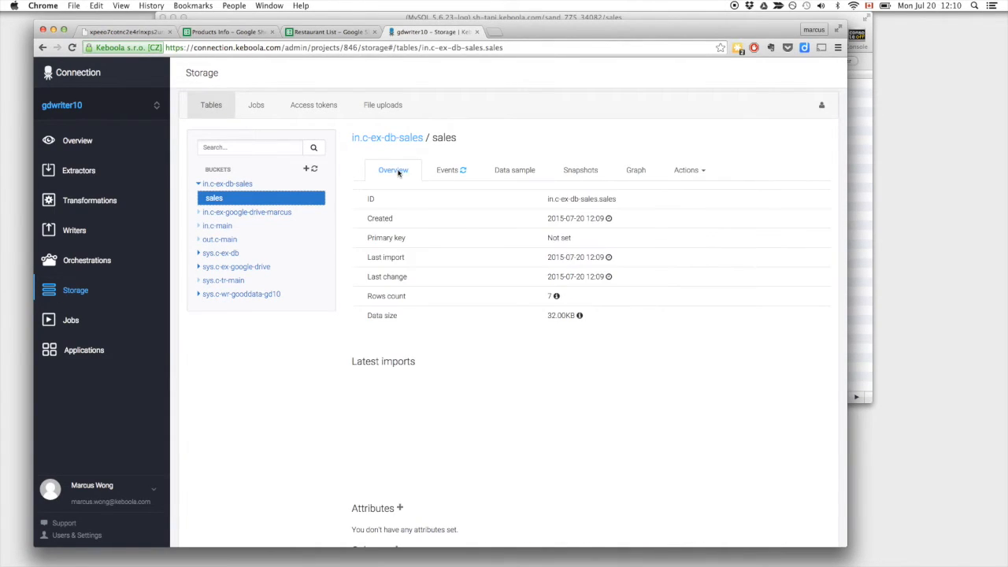
scroll(517, 293, down, 1)
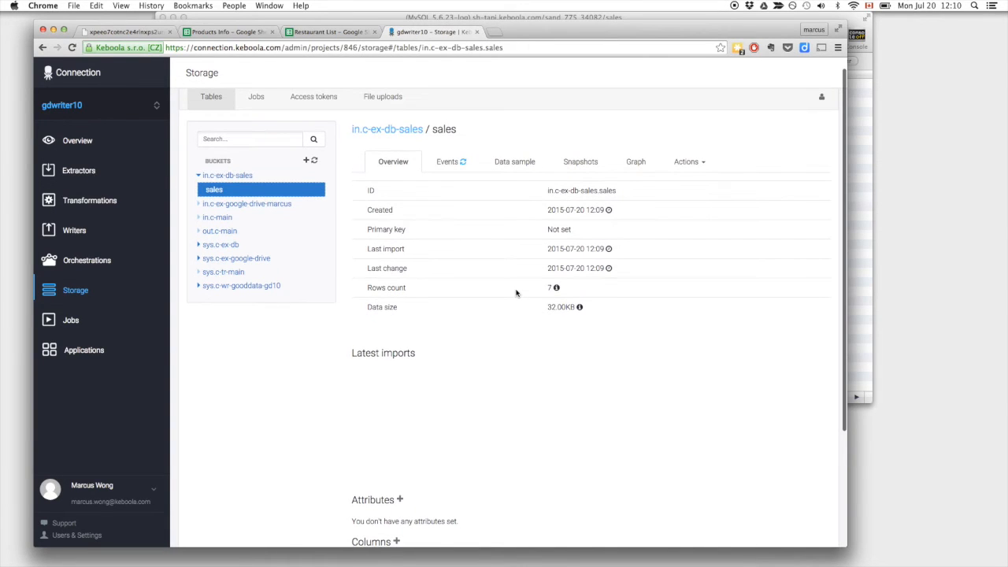
scroll(511, 304, down, 3)
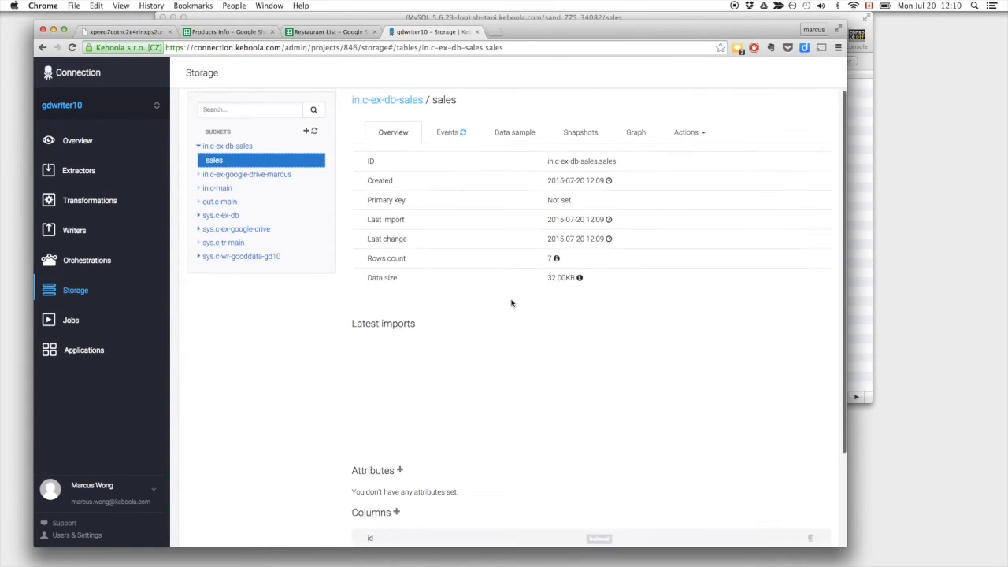
scroll(511, 304, up, 3)
click(446, 174)
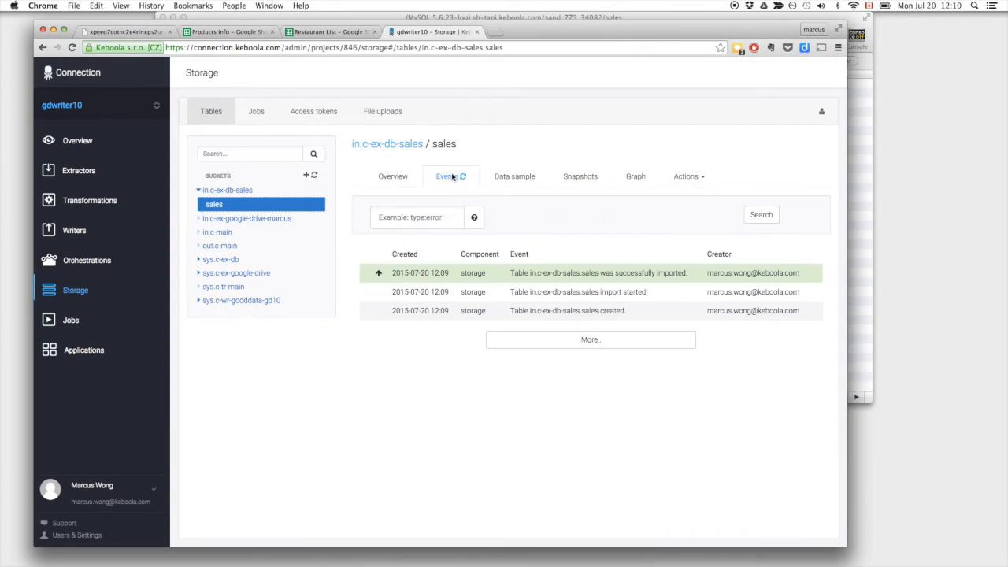
click(476, 279)
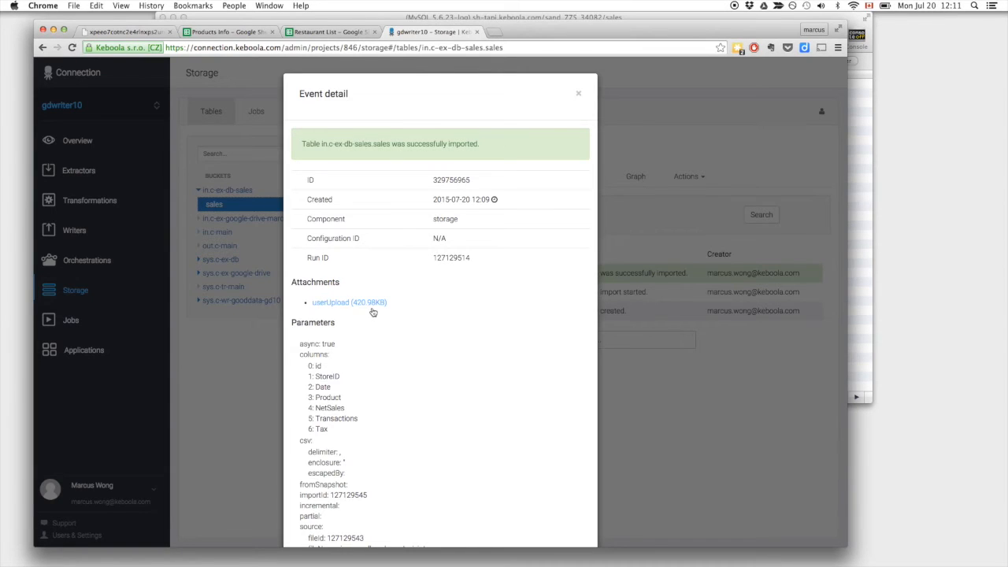
key(Escape)
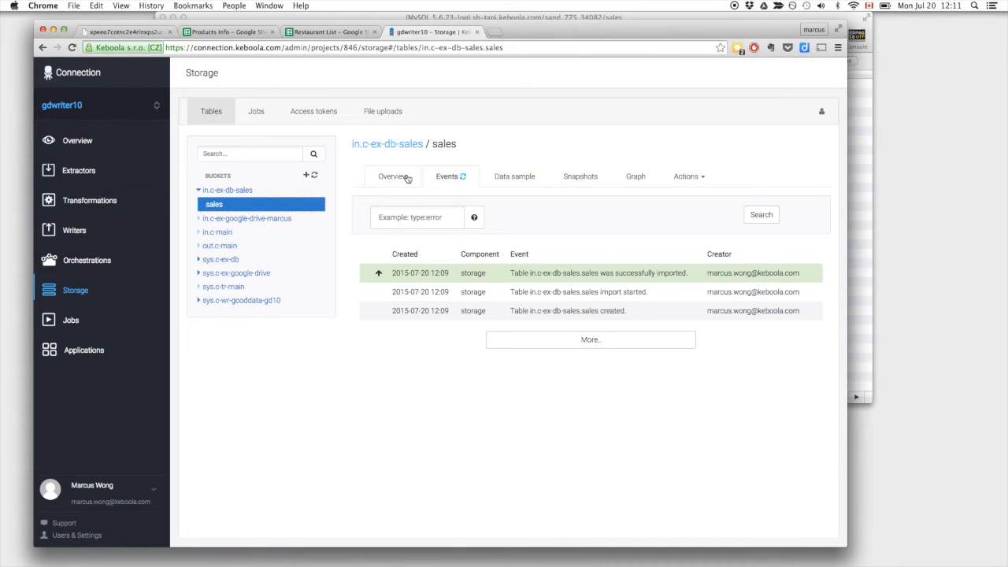
click(405, 177)
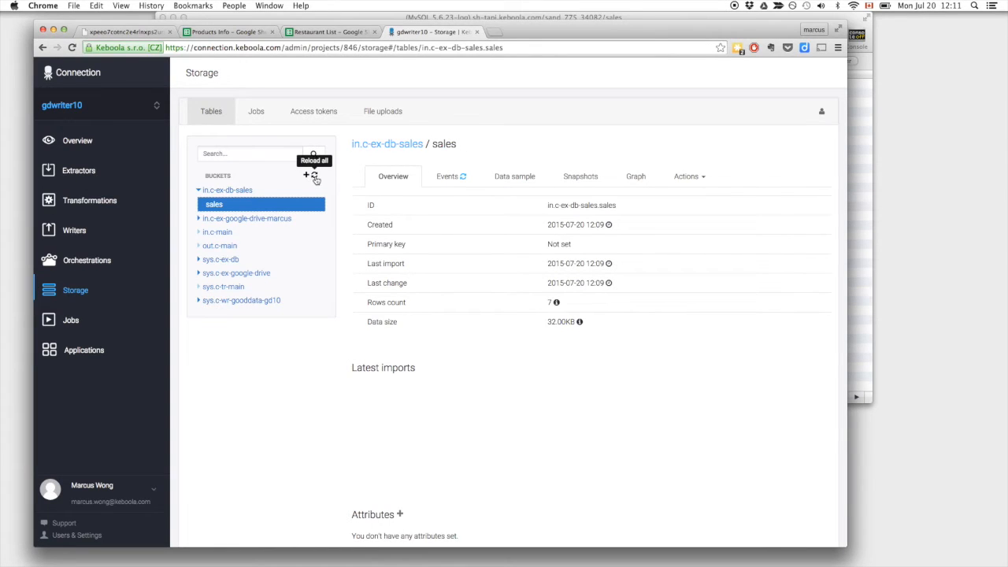
Examine the data samples of the 0-restaurants and 1-products tables in the Google Drive extractor's storage bucket.
click(246, 220)
click(240, 232)
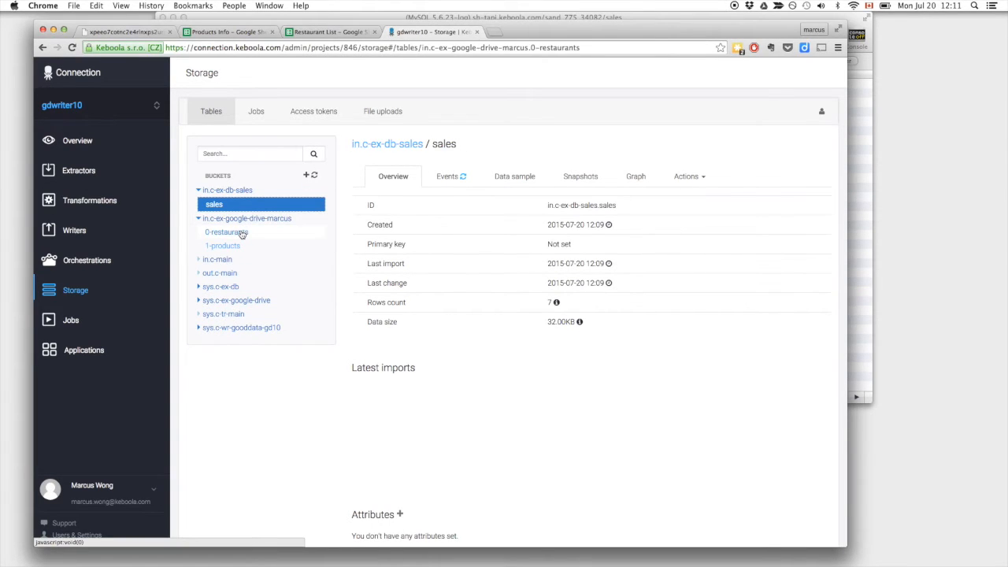
click(515, 178)
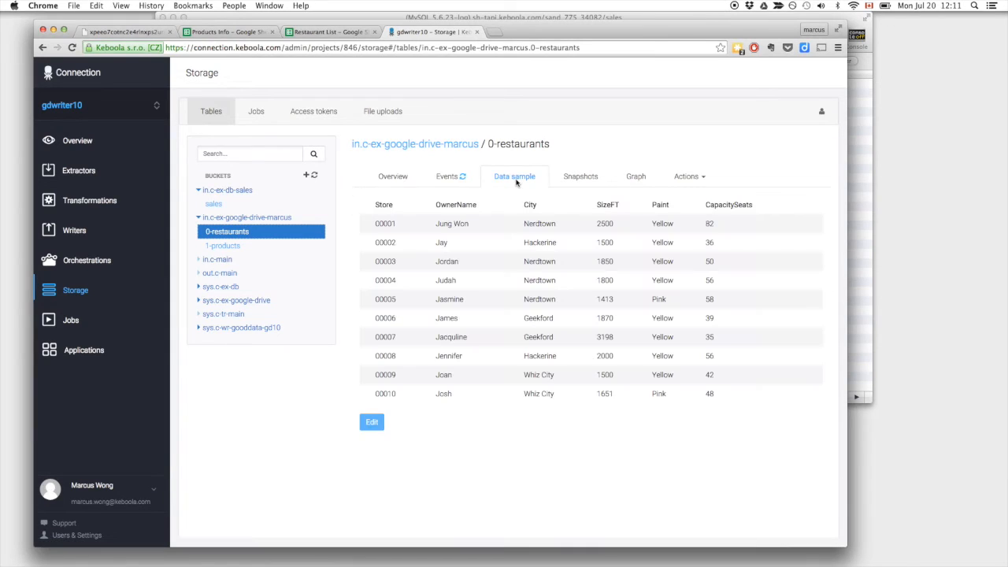
click(235, 249)
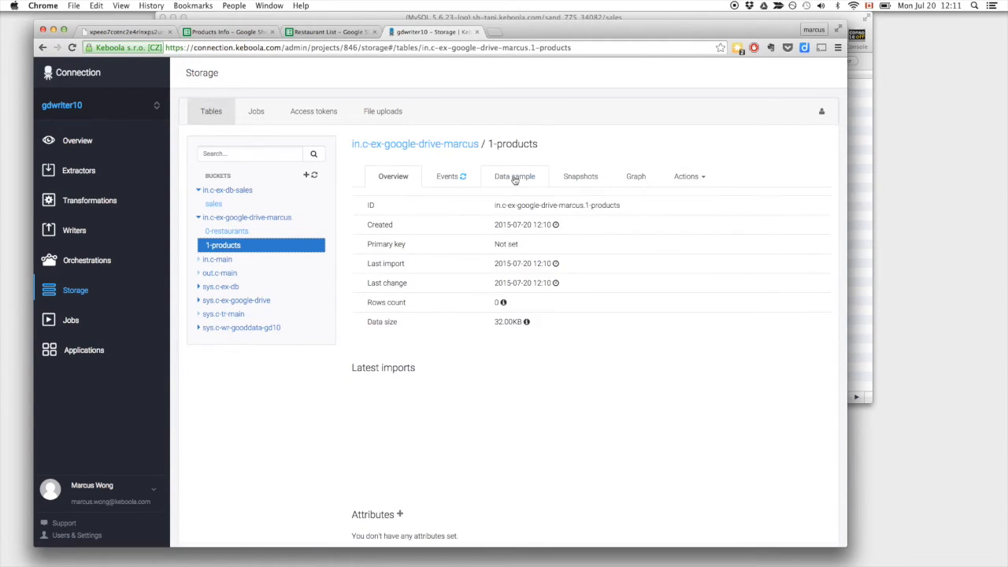
click(513, 177)
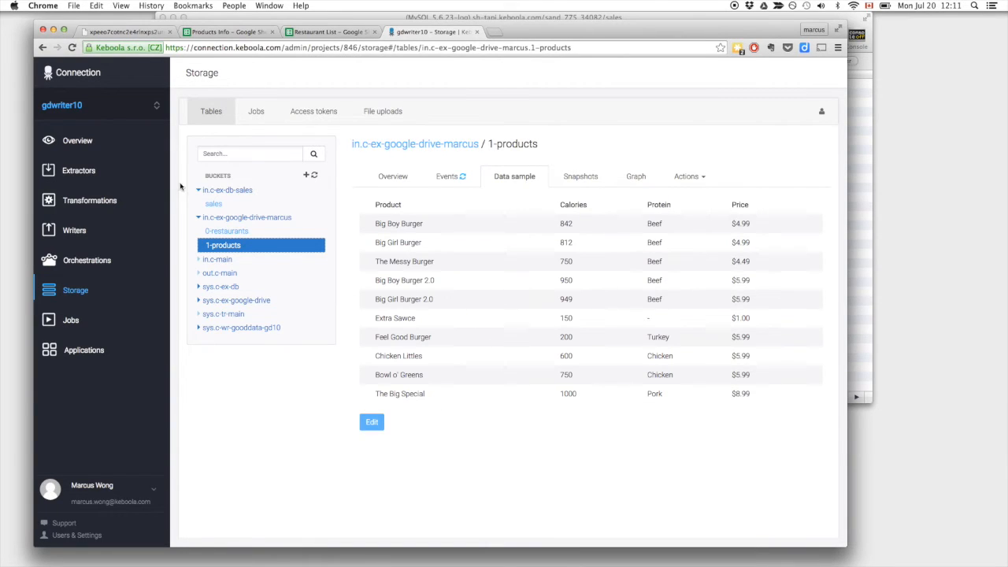
Create a new transformation named products in the main transformation bucket with the MySQL backend.
click(115, 201)
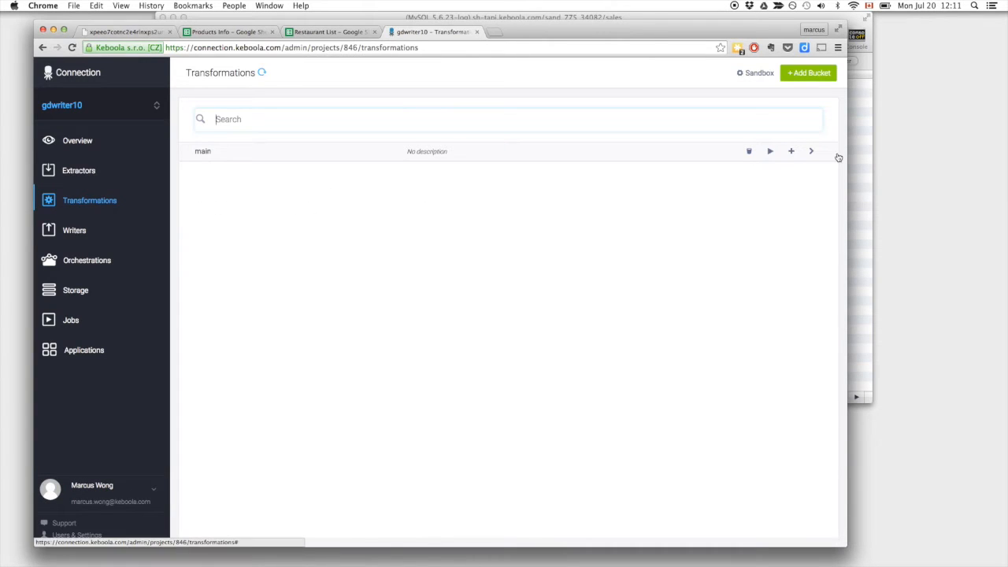
click(791, 151)
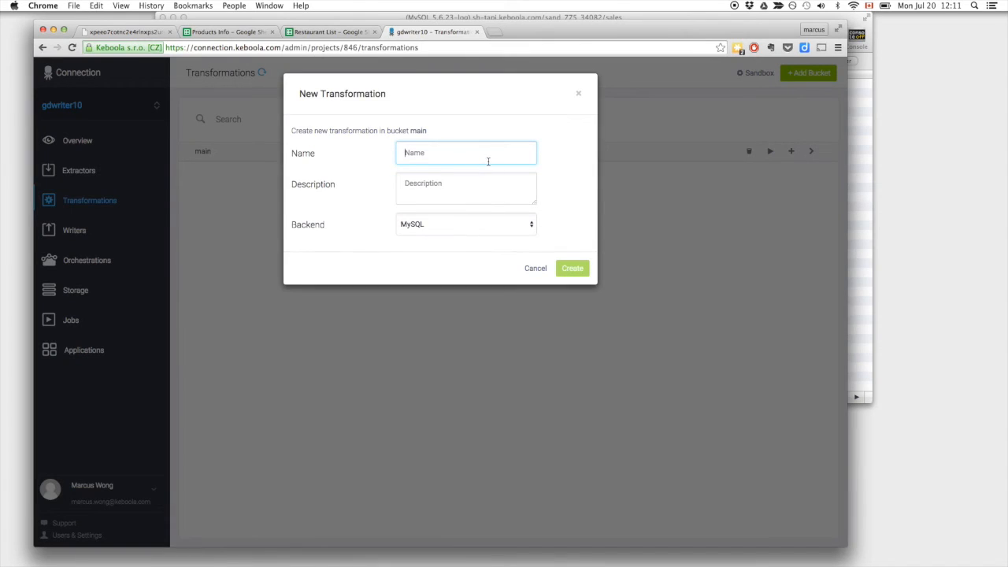
text(products)
click(577, 268)
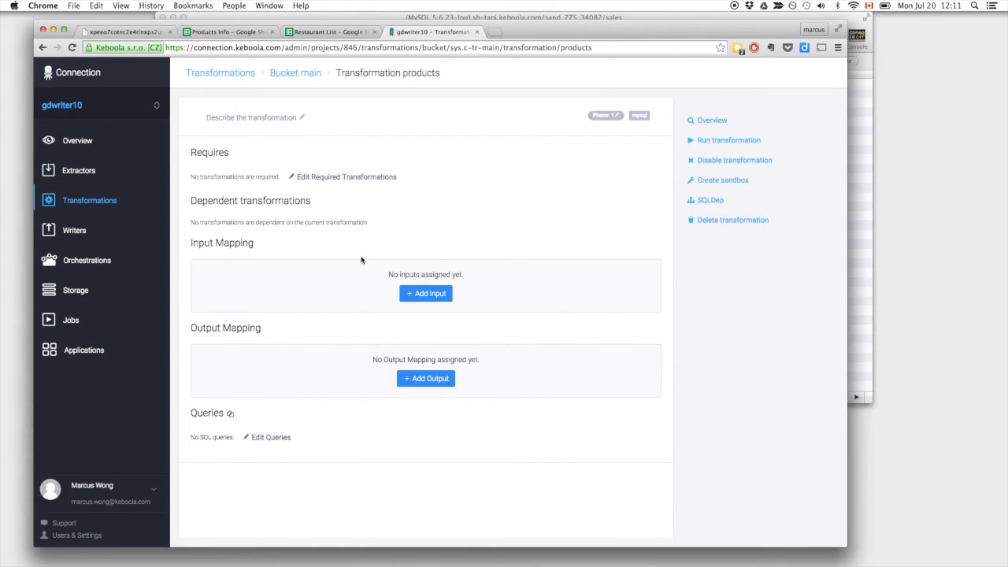
Add an input mapping from the in.c-ex-db-sales.sales table to the destination table sales.
click(426, 294)
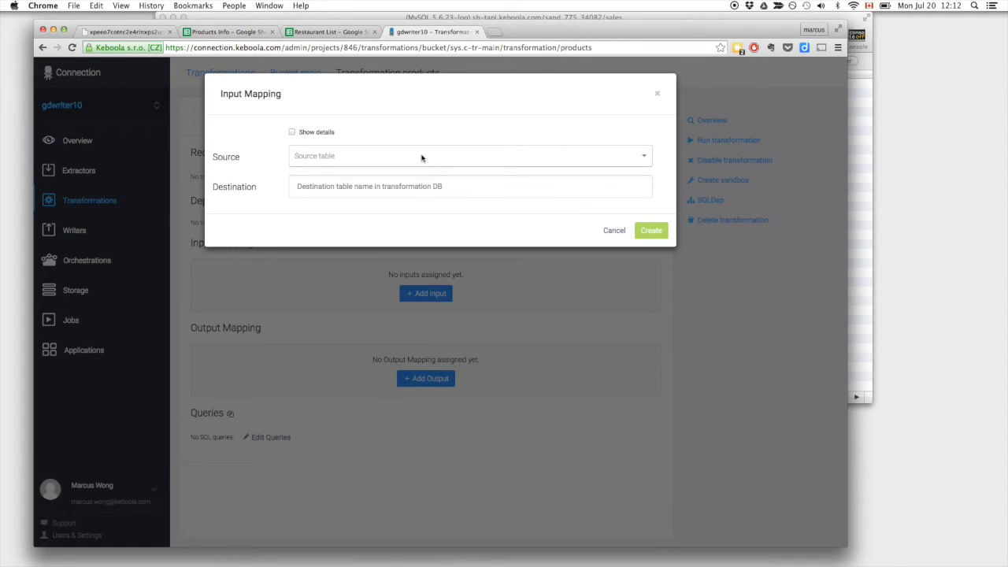
click(421, 156)
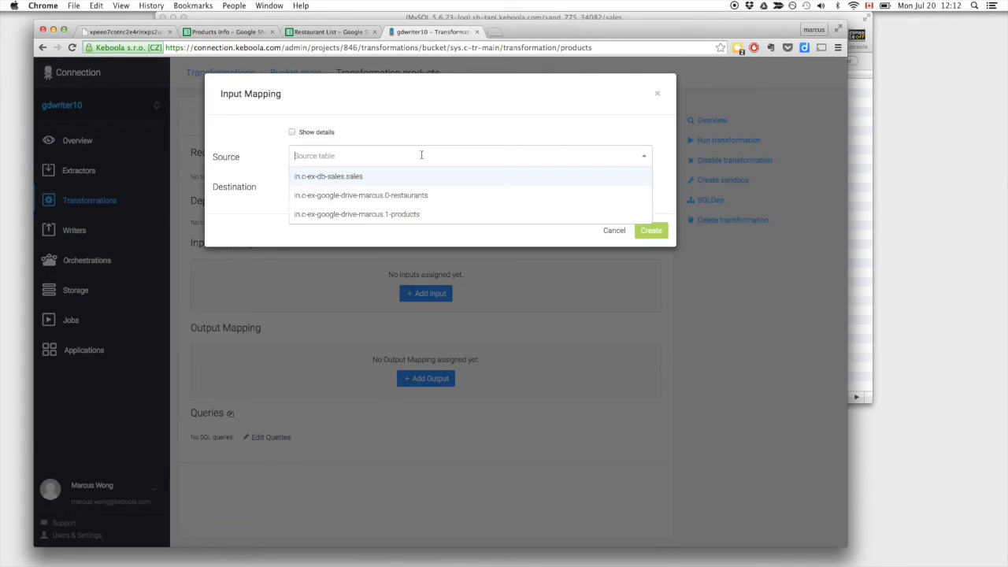
click(366, 180)
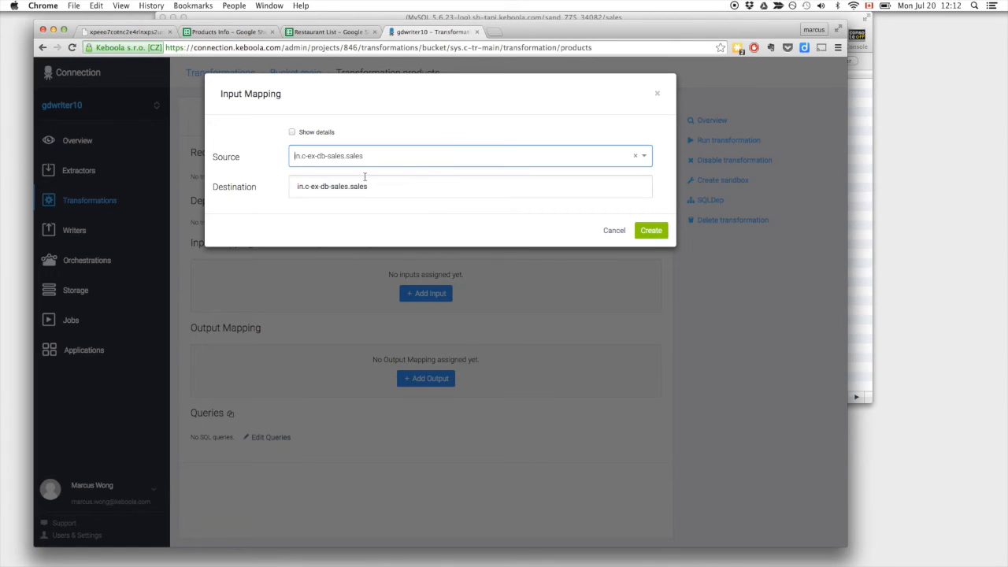
click(350, 186)
key(super+shift+Left)
key(BackSpace)
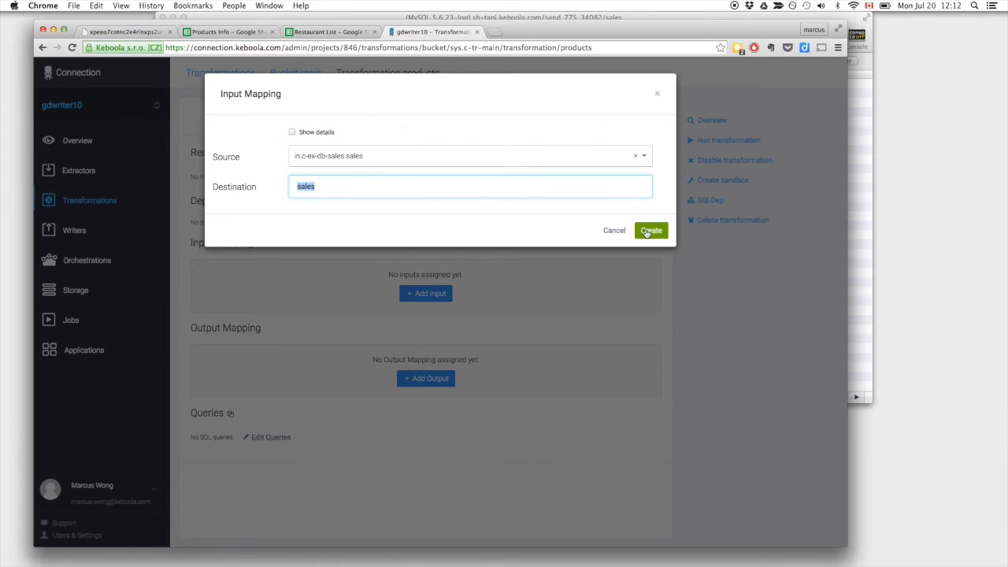
click(650, 230)
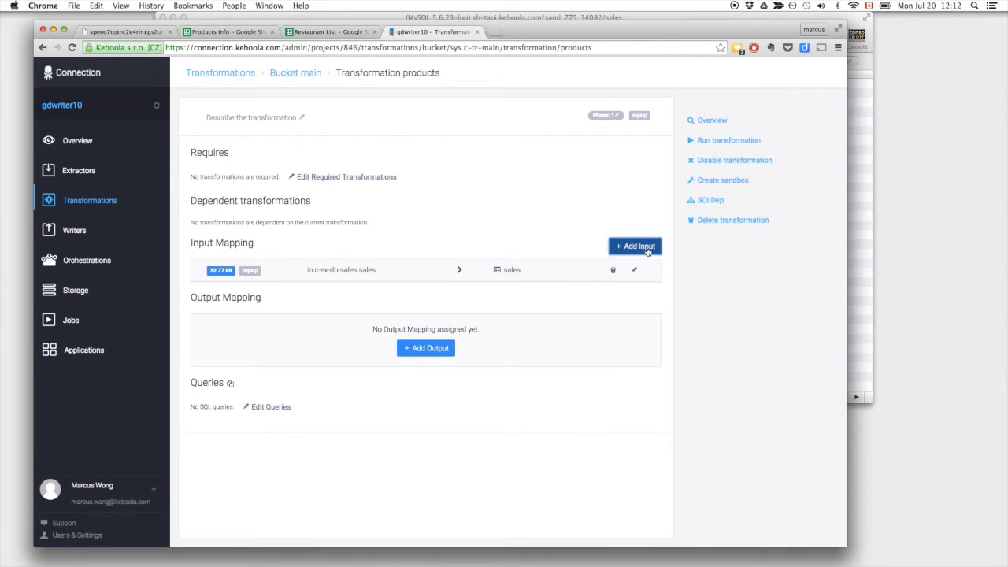
Add an input mapping from the Google Drive bucket's 1-products table to the destination product_info, checking the detailed options and leaving the data types unset.
click(647, 248)
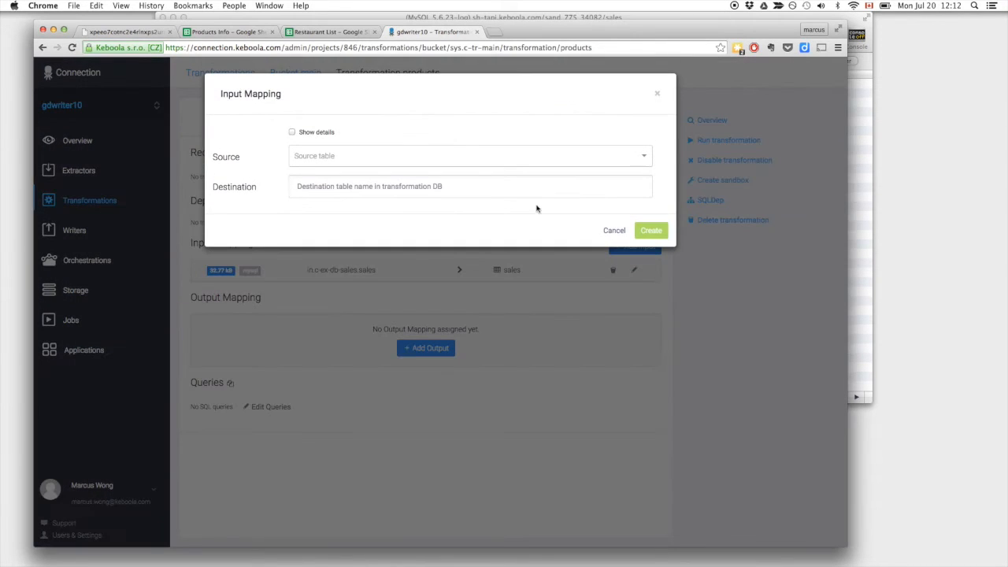
click(436, 155)
click(406, 215)
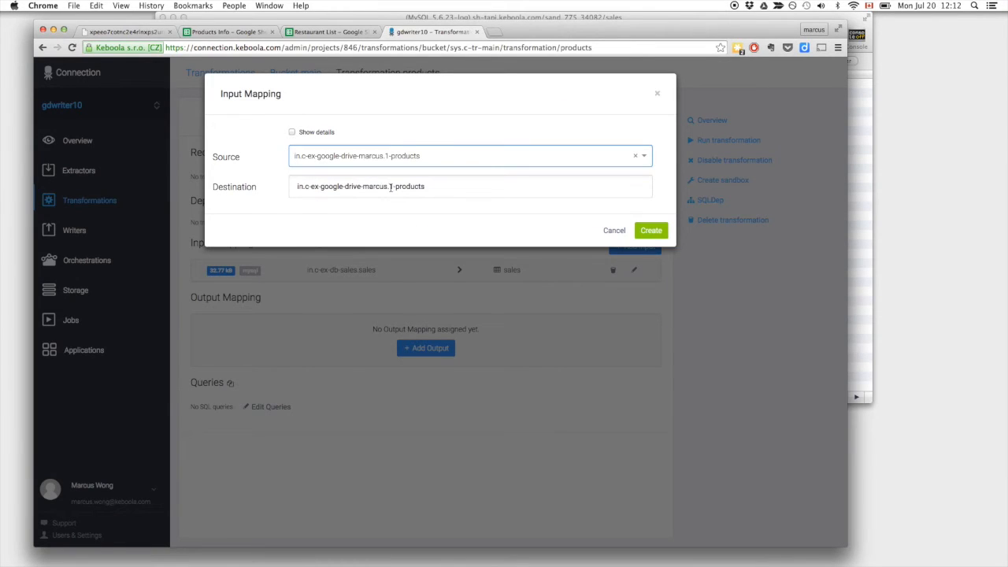
click(395, 187)
key(super+shift+Left)
key(BackSpace)
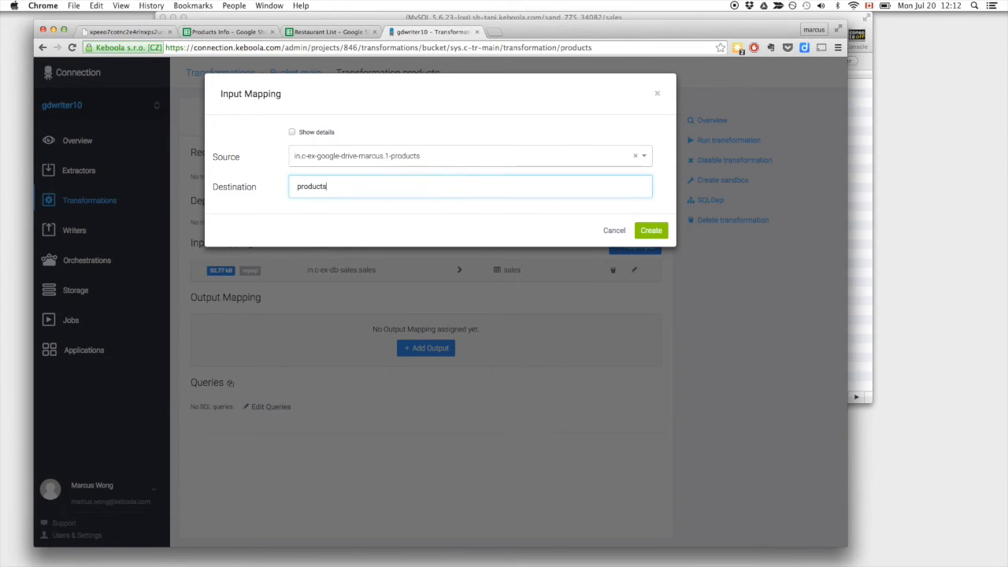
text(_info)
click(310, 132)
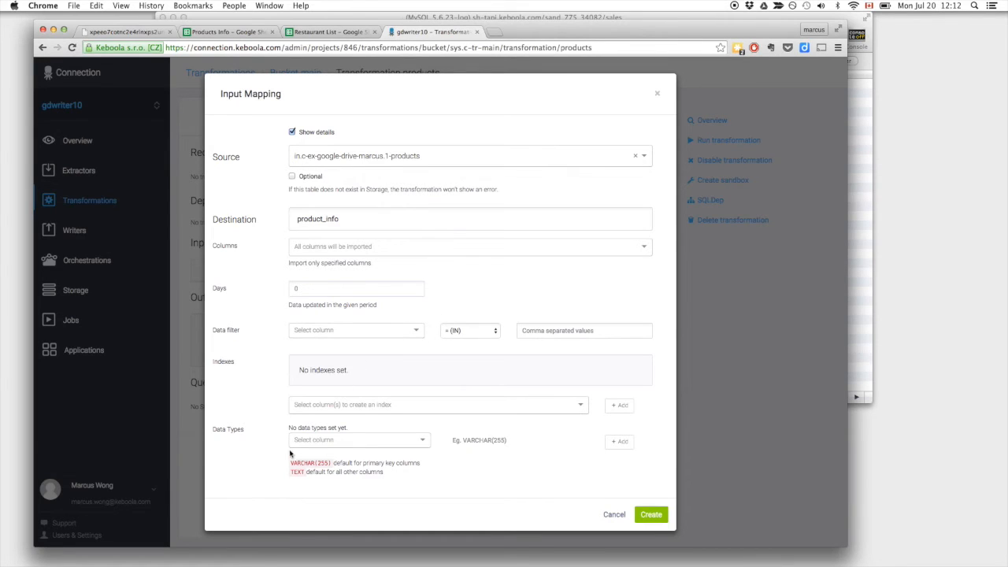
click(363, 442)
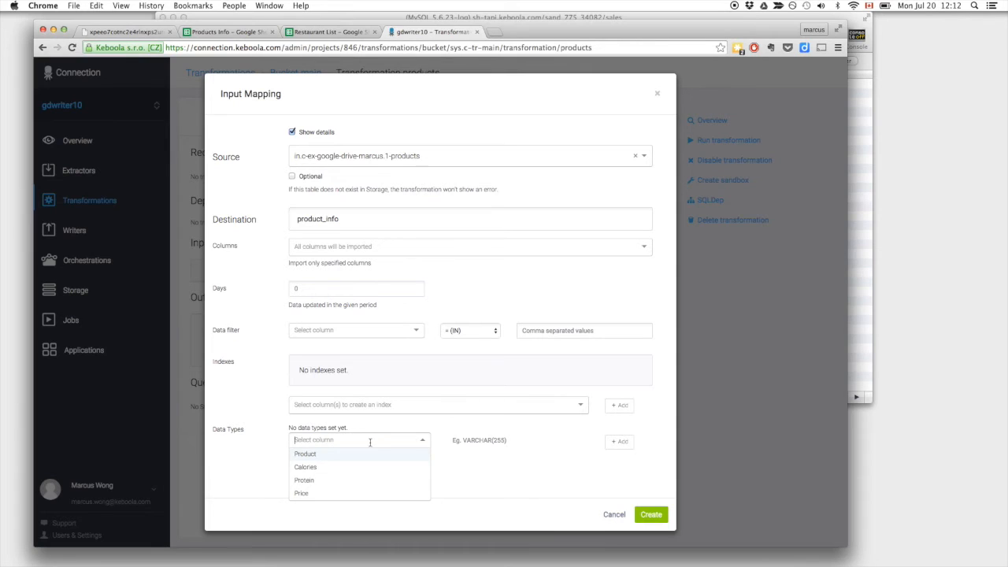
click(615, 487)
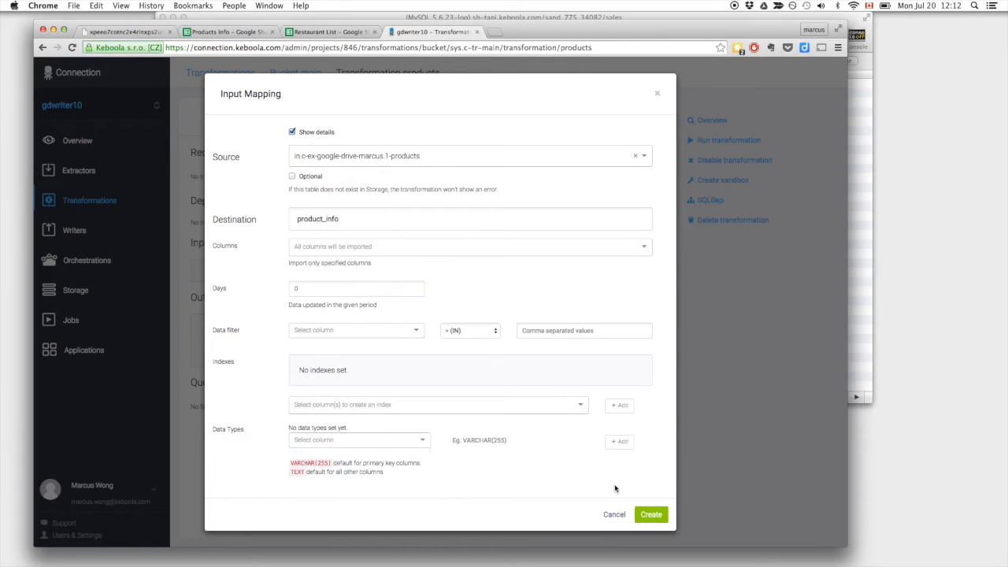
click(649, 516)
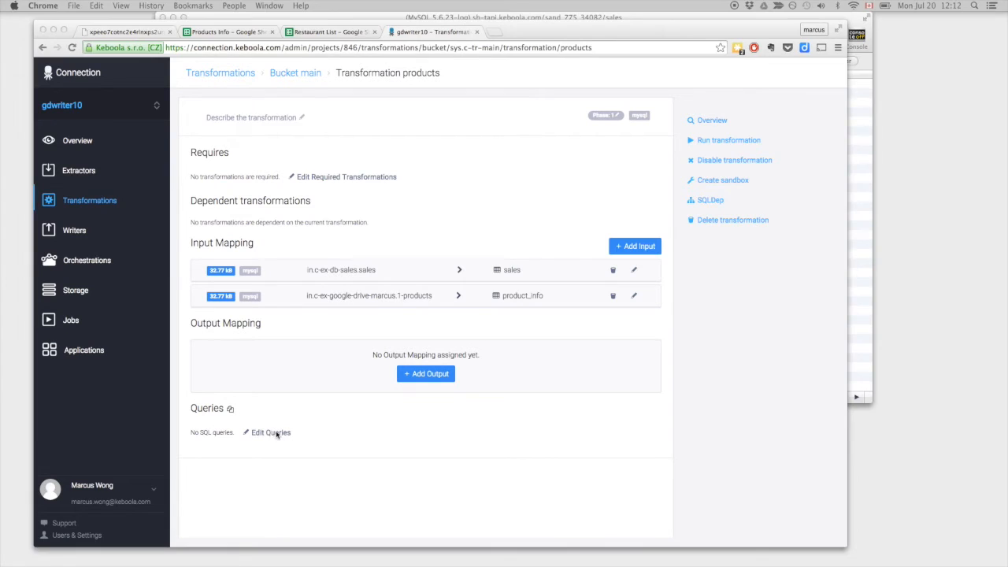
Save queries that create product from distinct Product values in sales and add Price_Fact DECIMAL(11,2) to product_info, filled with Price stripped of '$'.
click(252, 432)
text(### Products  CREATE TABLE `product` SELECT DISTINCT(`Product`) FROM `sales` ;  ## product info  ALTER TABLE `product_info` ADD COLUMN `Price_Fact` DECIMAL(11,2);  UPDATE `product_info` SET `Price_Fact` = REPLACE(`Price`,'$','');)
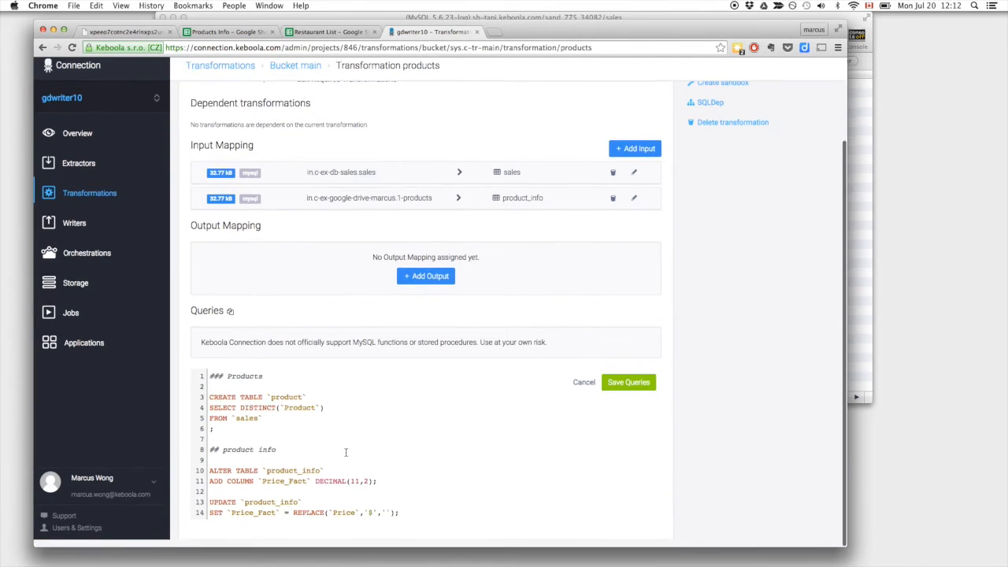
click(630, 390)
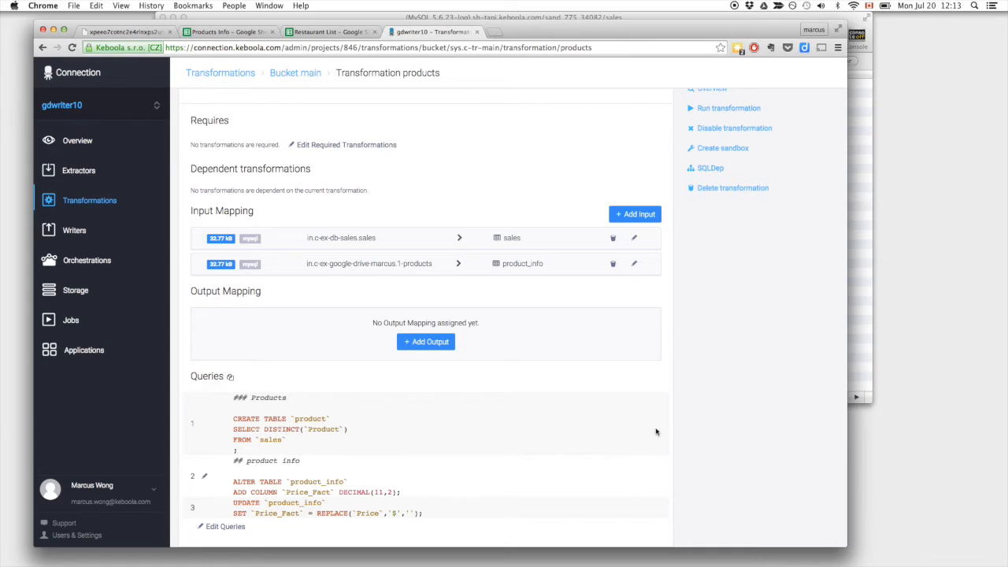
Add an output mapping from the product table to out.c-main.product in Storage.
click(417, 342)
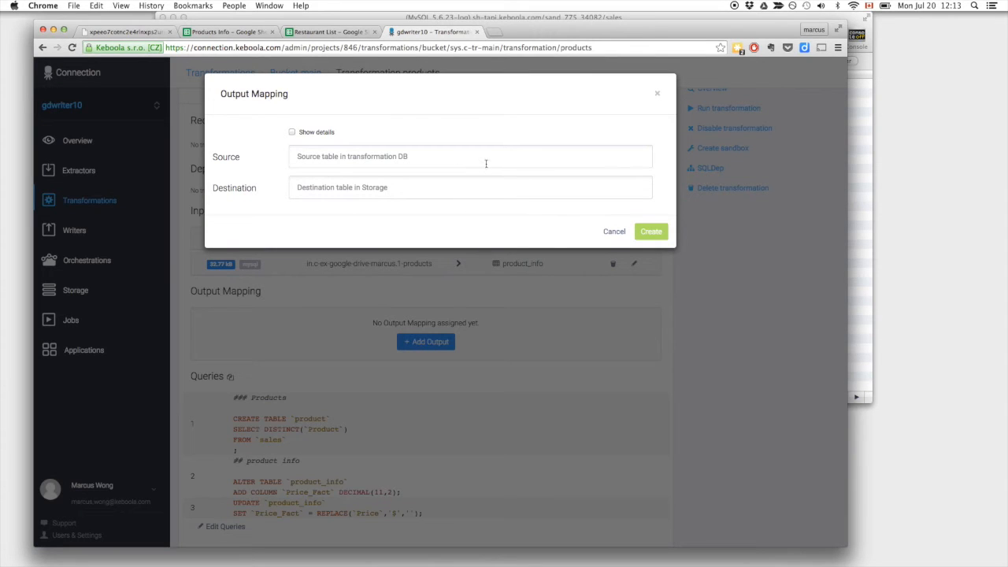
click(536, 164)
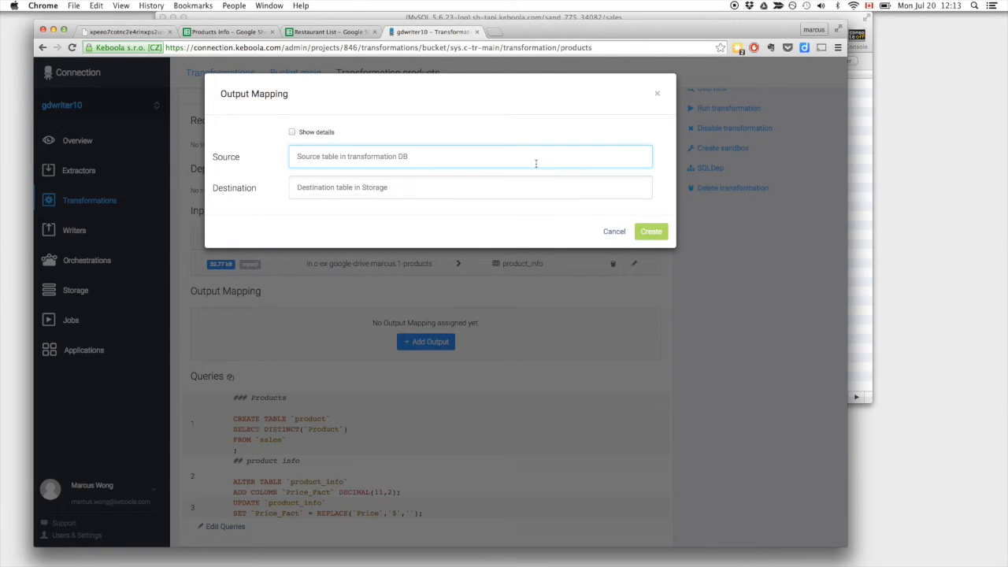
text(product)
click(463, 192)
text(out.c-main)
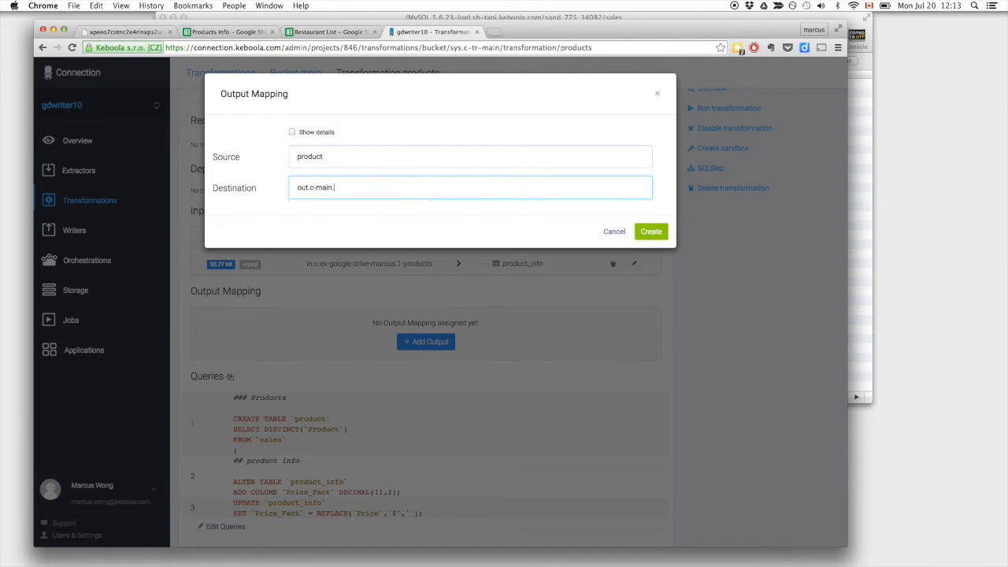
text(.product)
click(651, 232)
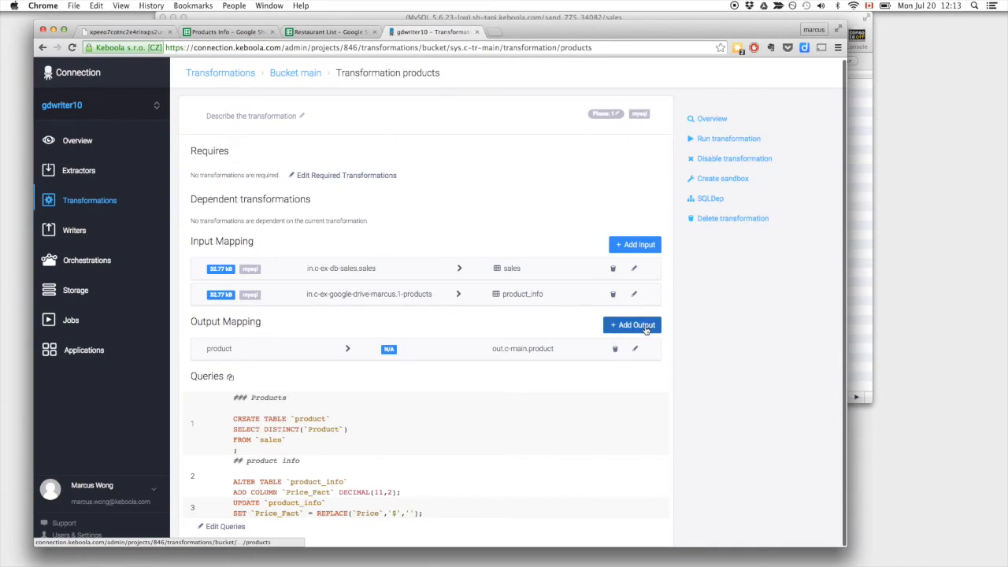
Add a second output mapping from the product_info table to out.c-main.product_info.
click(634, 324)
click(409, 161)
text(produ)
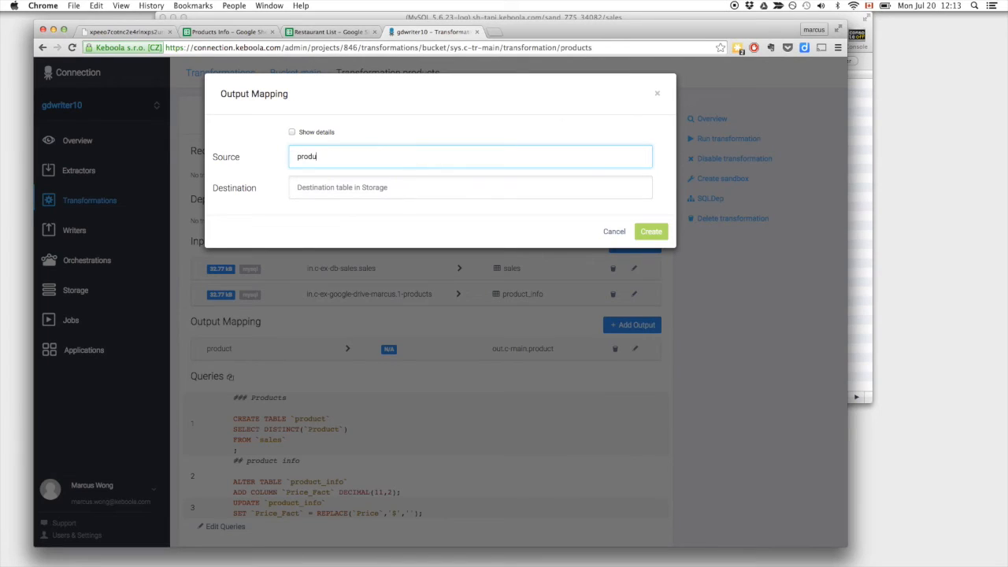
text(out.c-main.product)
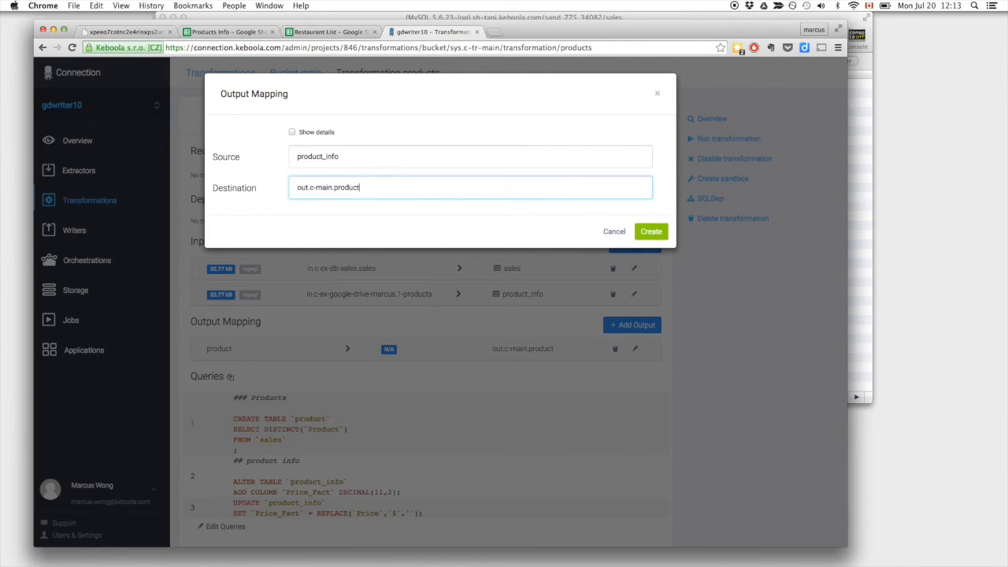
text(_info)
click(651, 230)
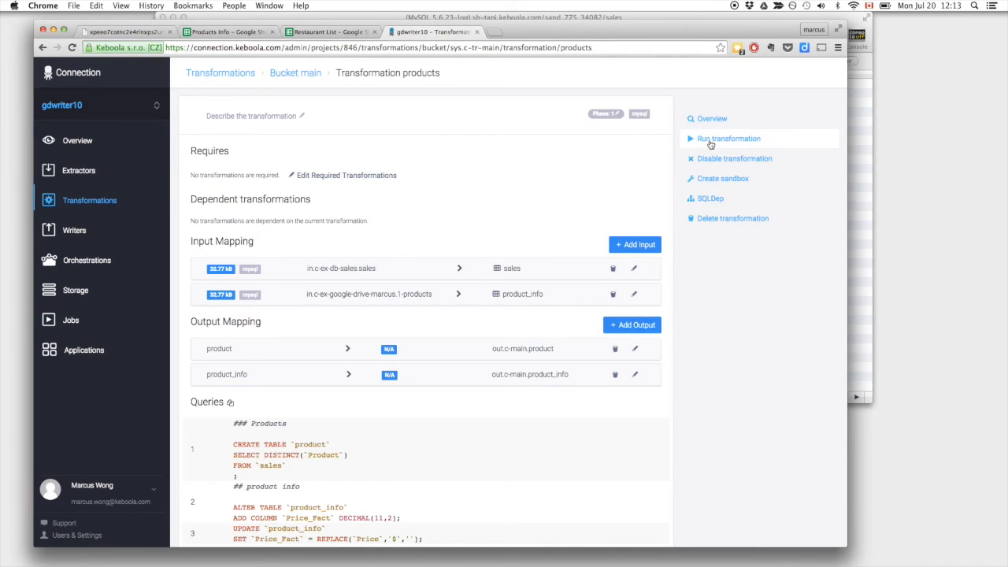
Run the products transformation and open the detail of its scheduled job.
click(711, 142)
click(577, 155)
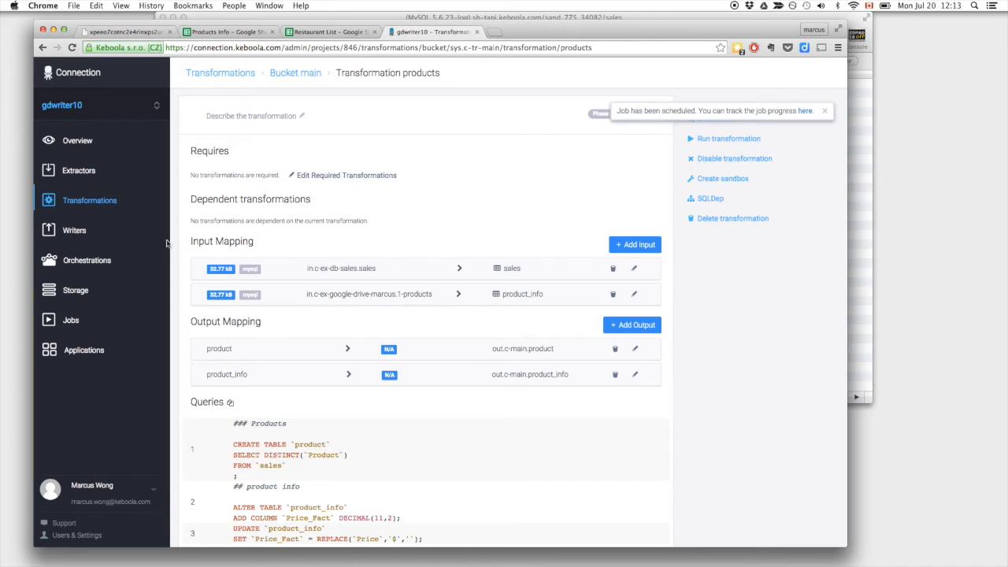
click(802, 112)
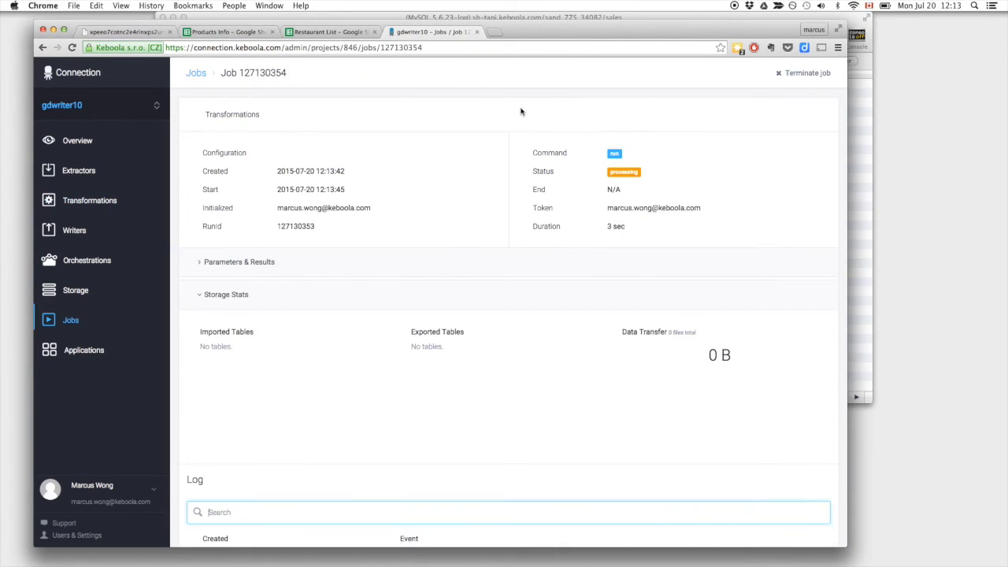
Create a table alias named sales in the out.c-main Storage bucket, with in.c-ex-db-sales.sales as its source table.
click(124, 285)
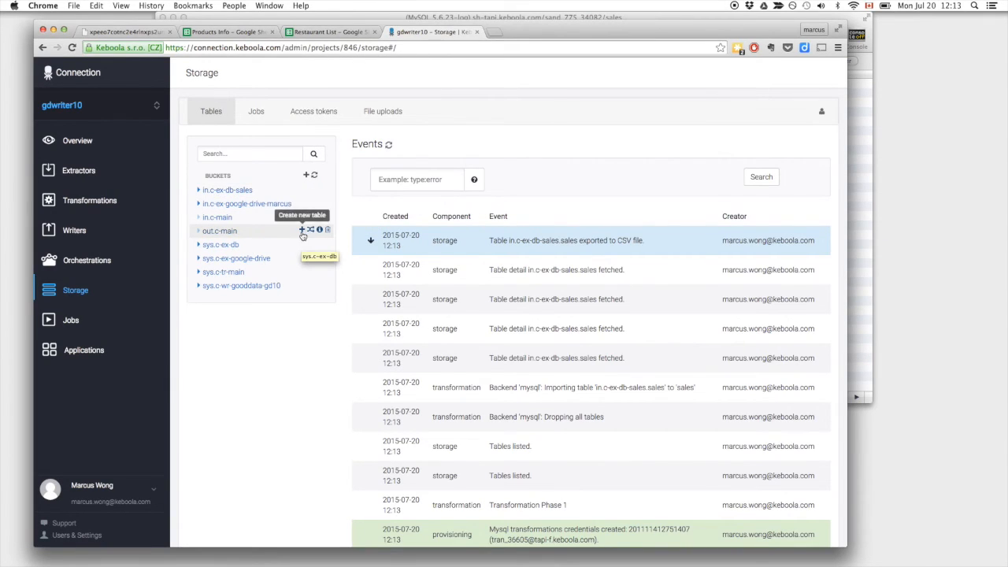
click(311, 230)
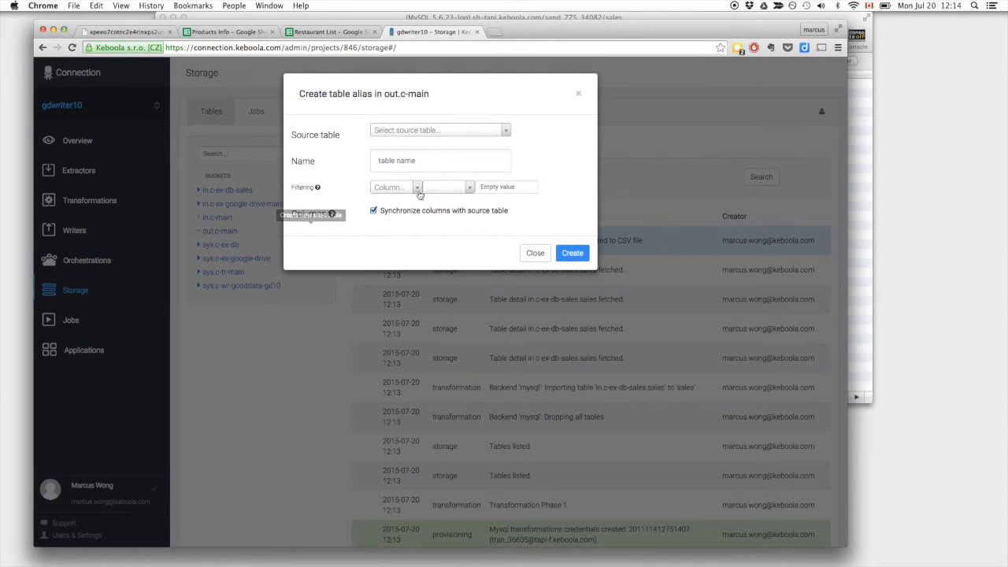
click(486, 131)
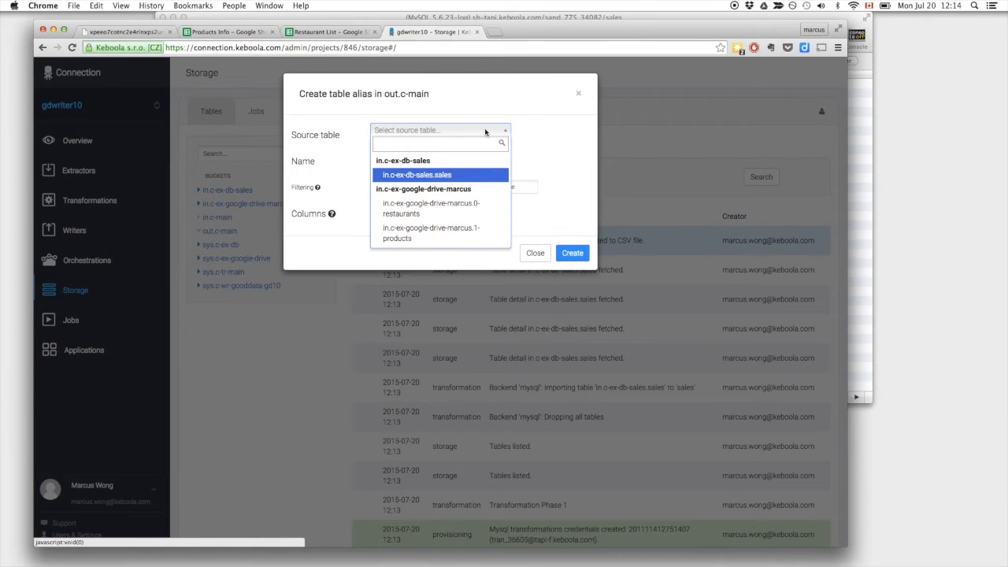
click(462, 175)
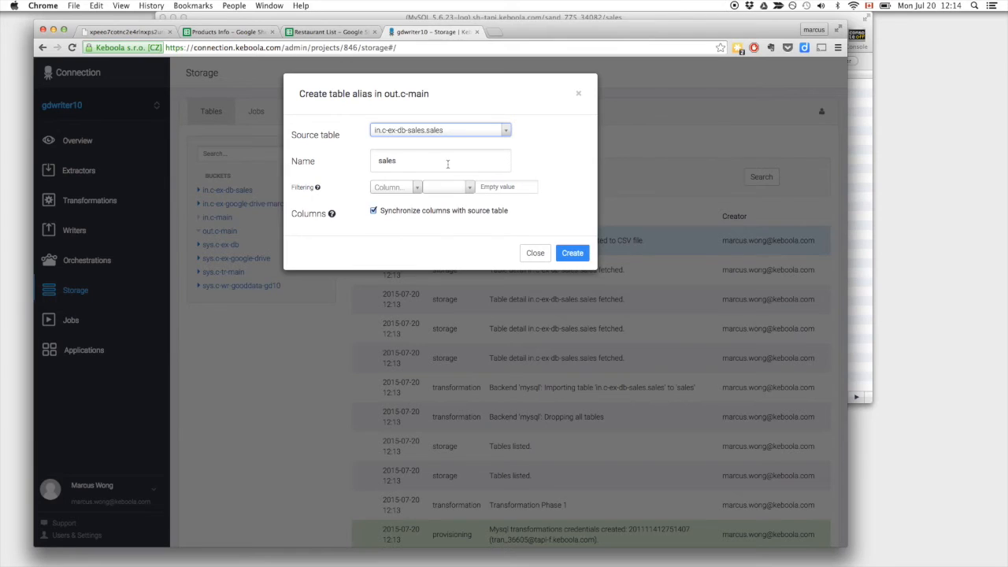
click(448, 163)
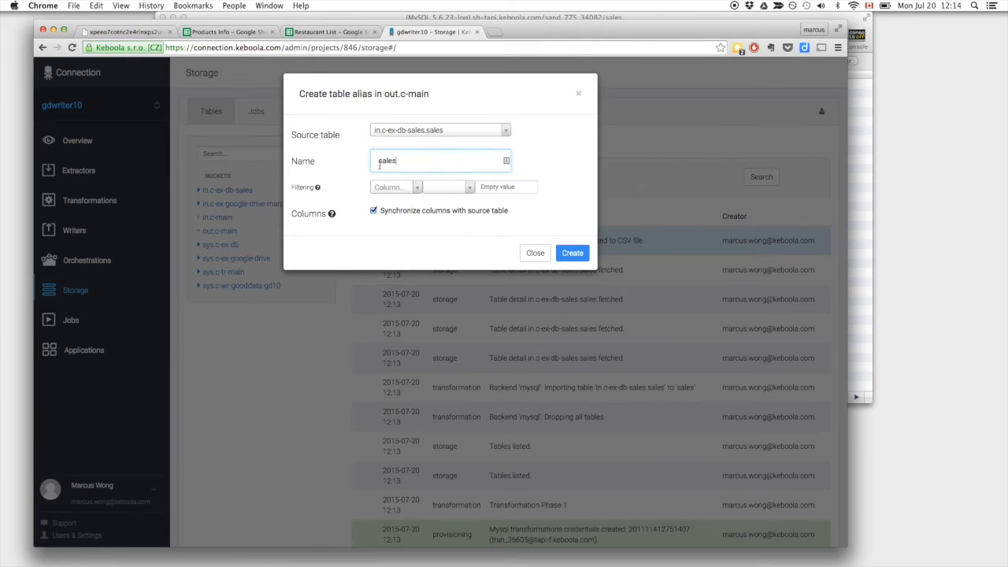
click(572, 253)
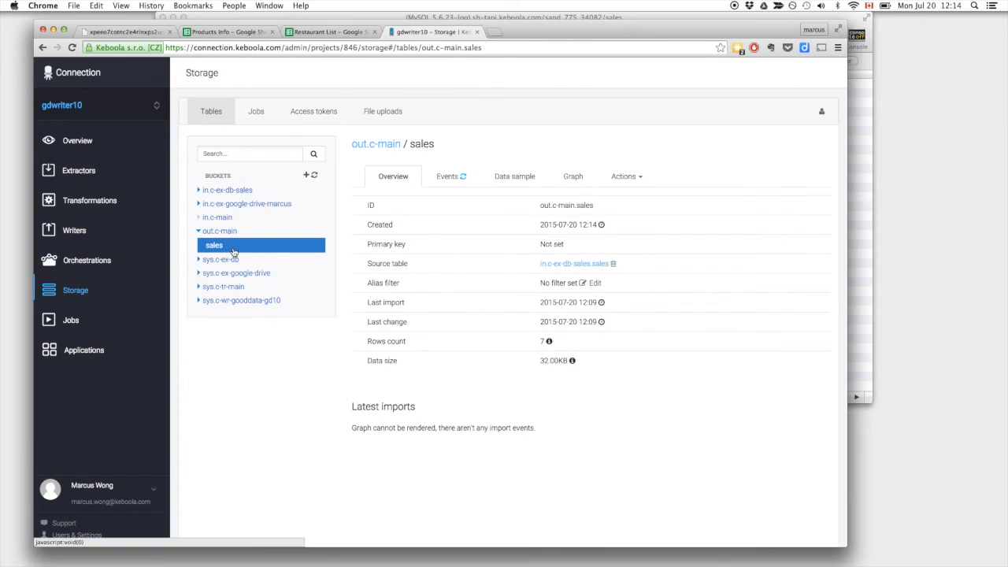
Create a table alias named restaurants in the out.c-main bucket from the Google Drive bucket's 0-restaurants table.
click(226, 190)
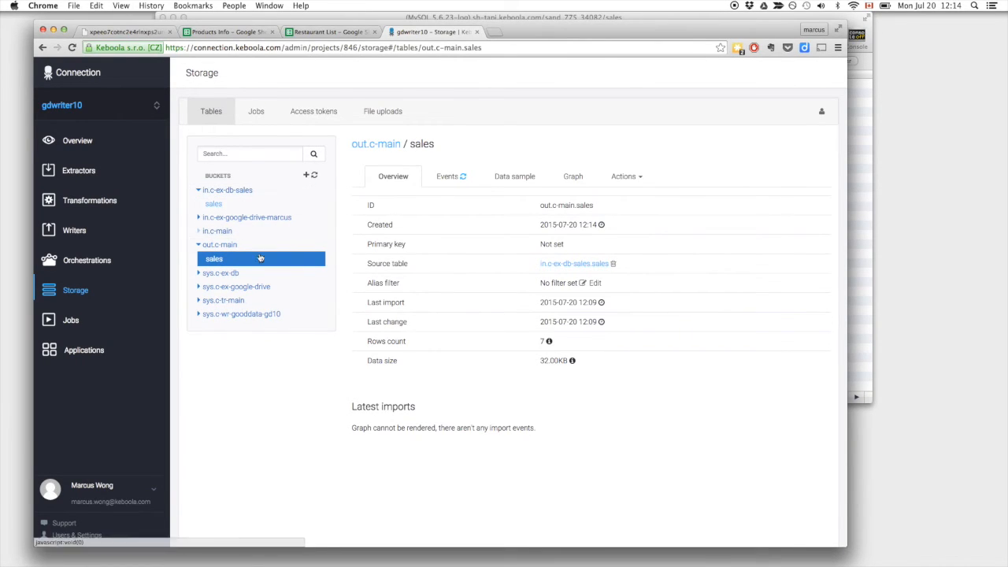
click(311, 246)
click(503, 130)
click(457, 210)
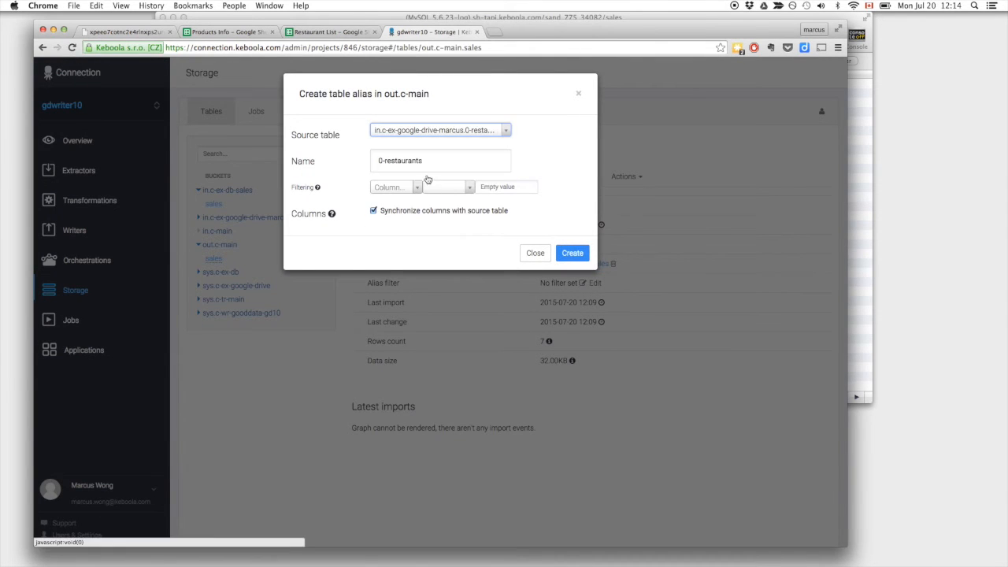
key(BackSpace)
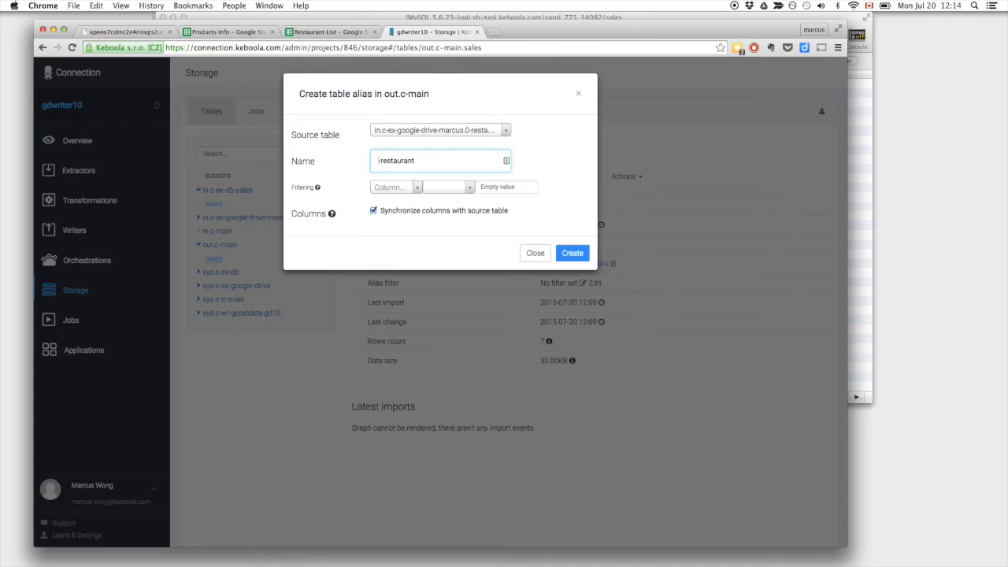
key(Return)
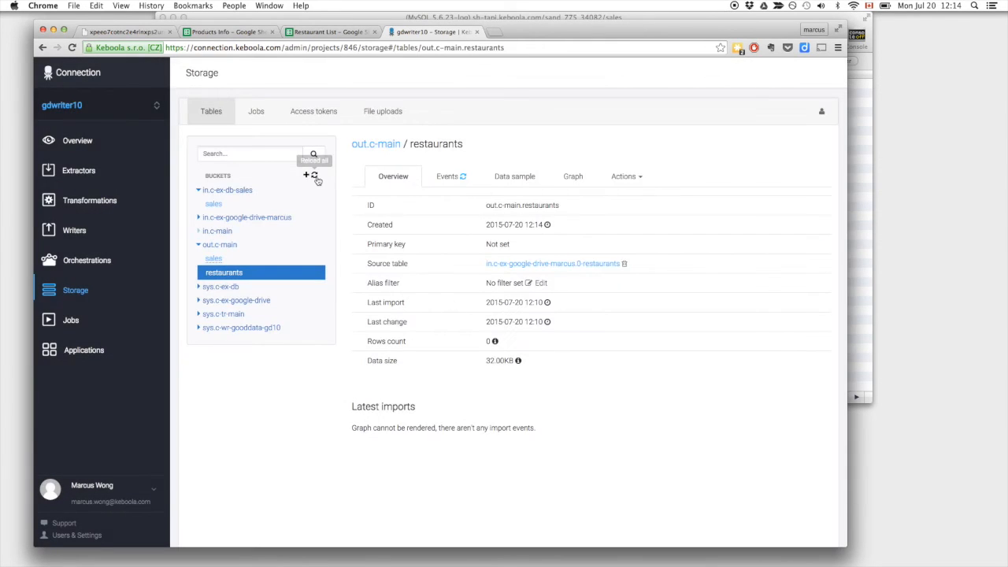
Reload the Storage buckets and view the data samples of the product and product_info tables in out.c-main.
click(314, 175)
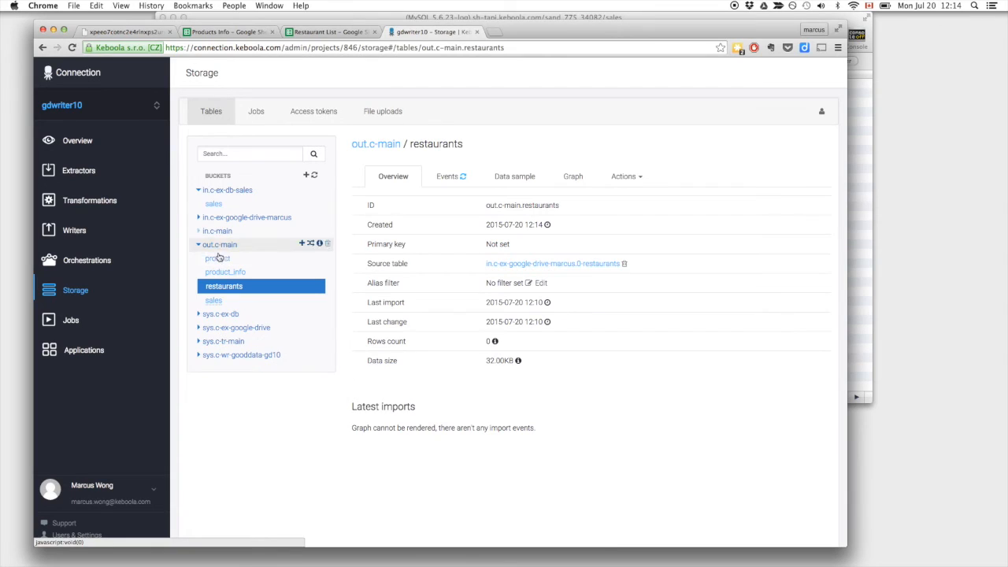
click(223, 262)
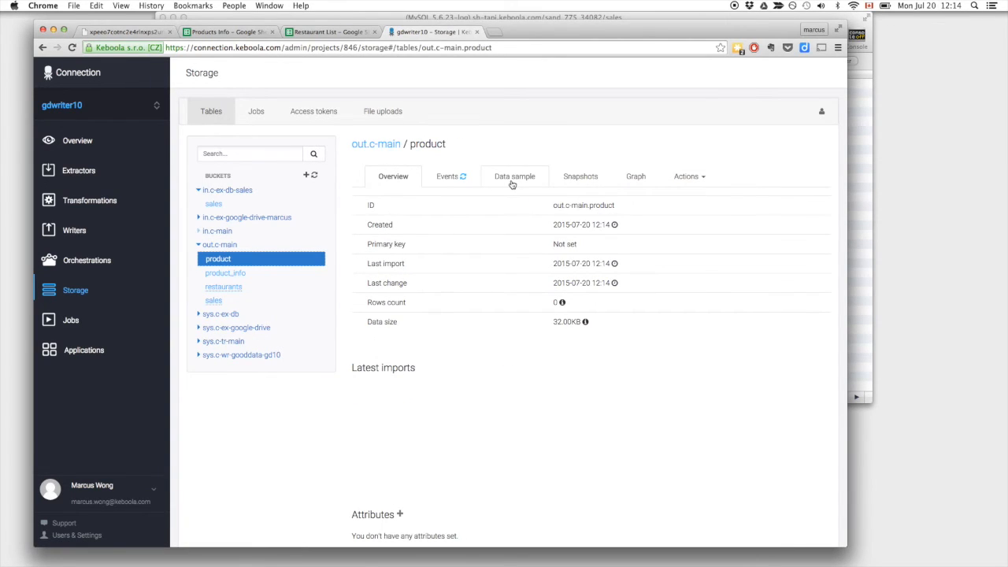
click(512, 182)
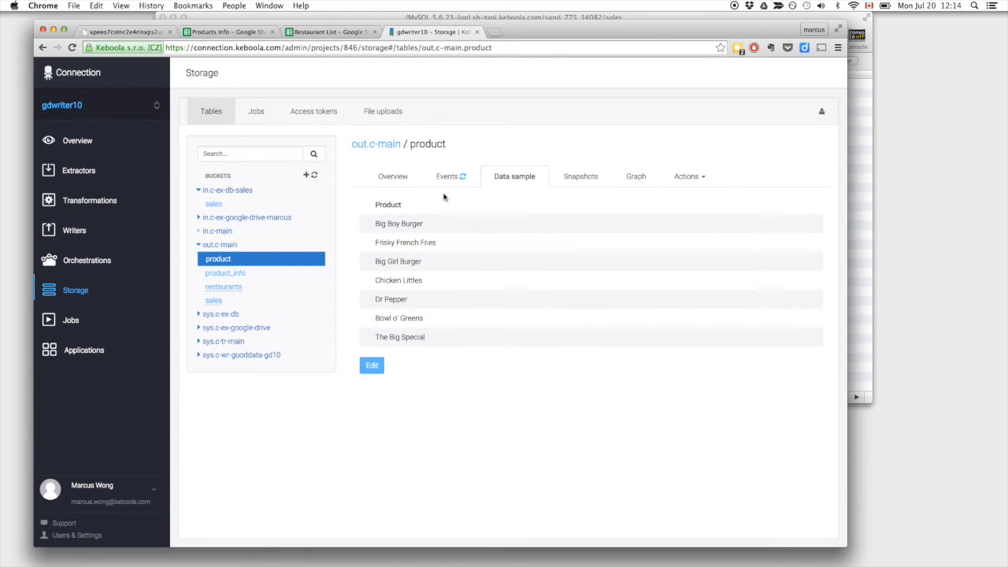
click(250, 273)
click(506, 184)
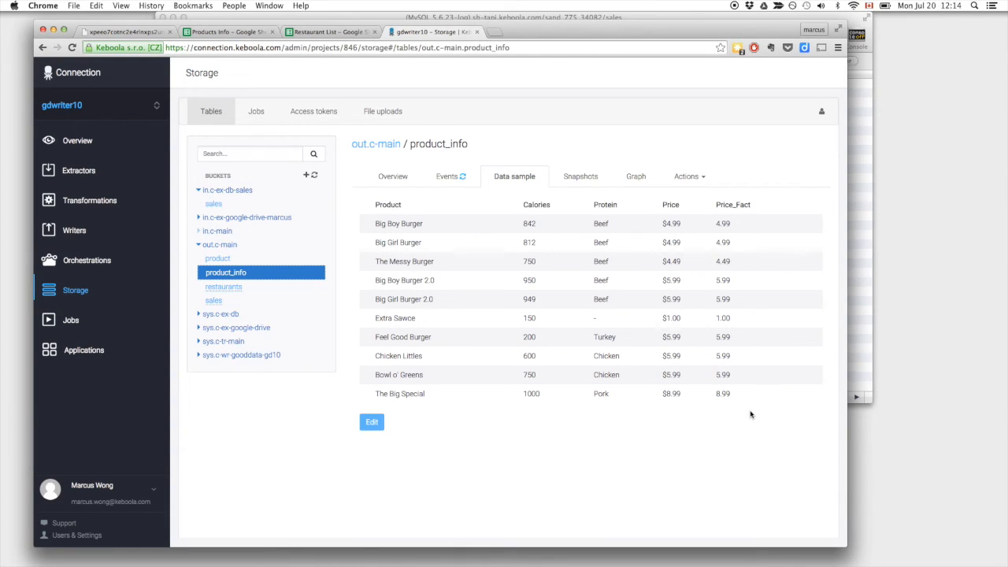
Open the gd10 GoodData writer and enable export for the product, product_info, restaurants and sales tables.
click(122, 233)
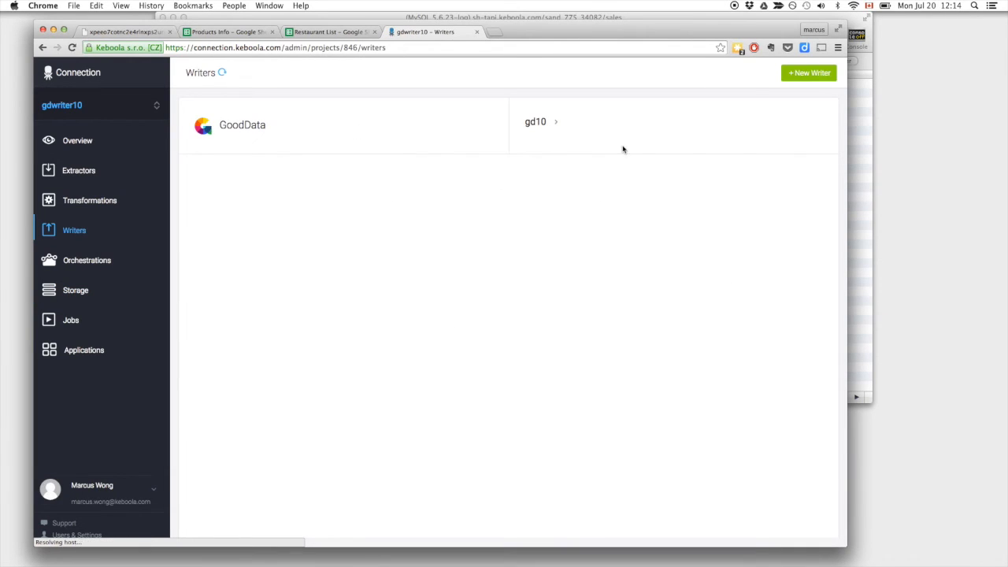
click(535, 126)
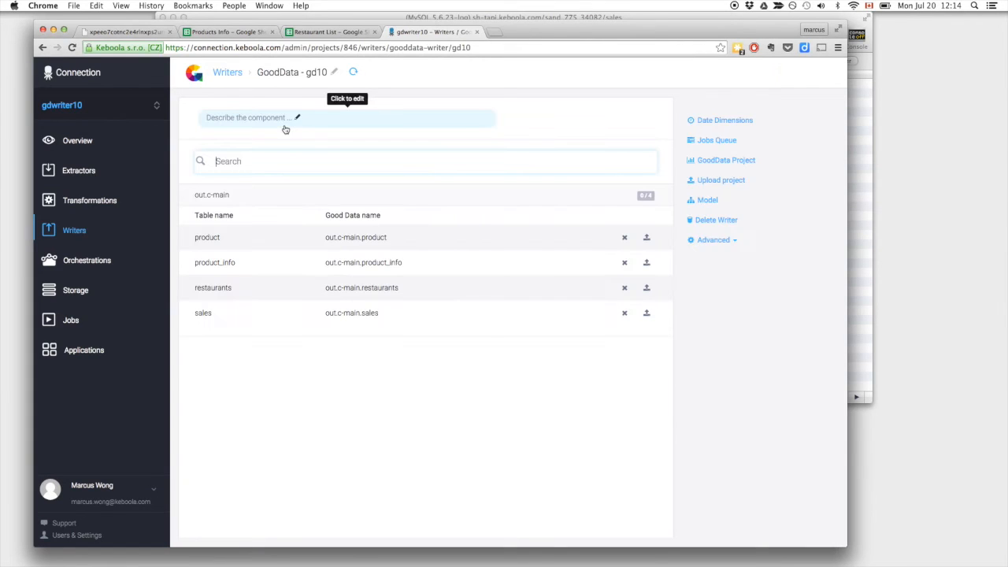
click(625, 237)
click(625, 262)
click(625, 287)
click(625, 313)
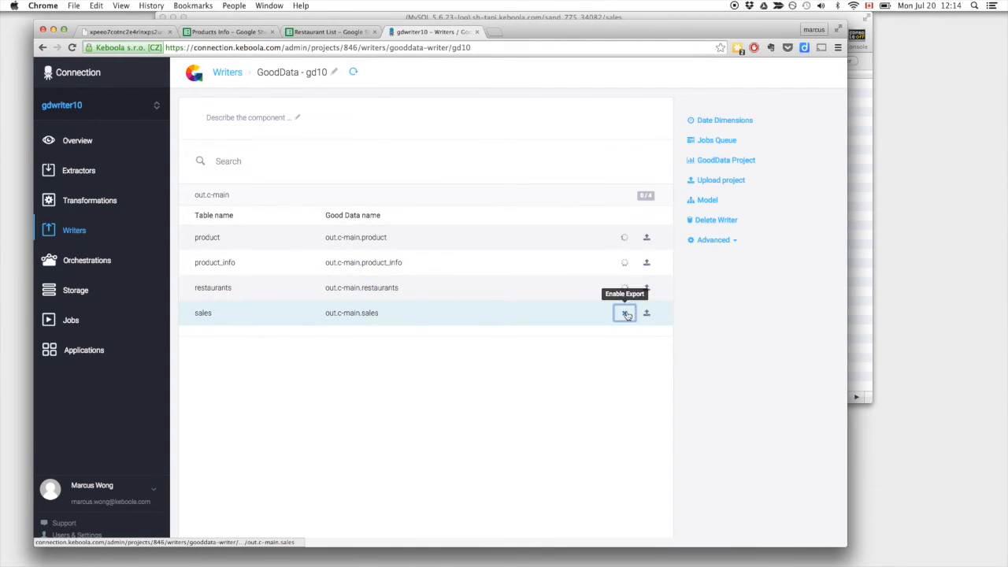
Set the GoodData name of the out.c-main.product table to Product and save it.
click(399, 237)
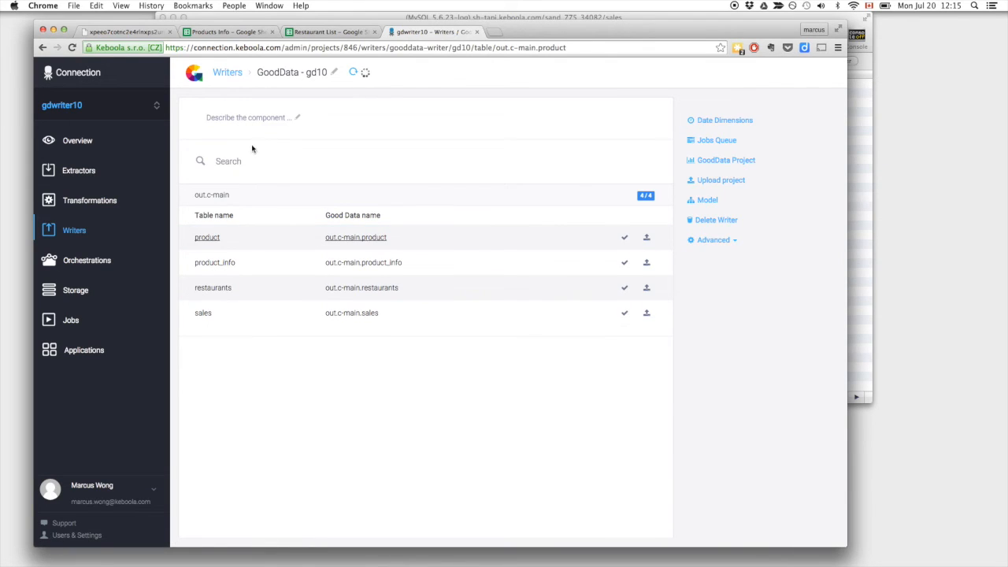
click(320, 115)
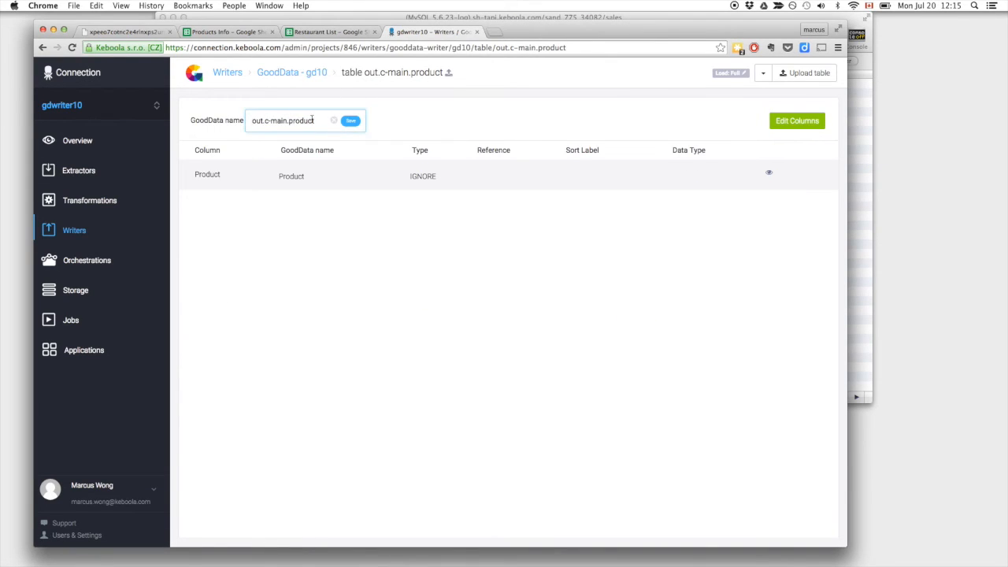
shift+click(291, 120)
text(P)
click(350, 121)
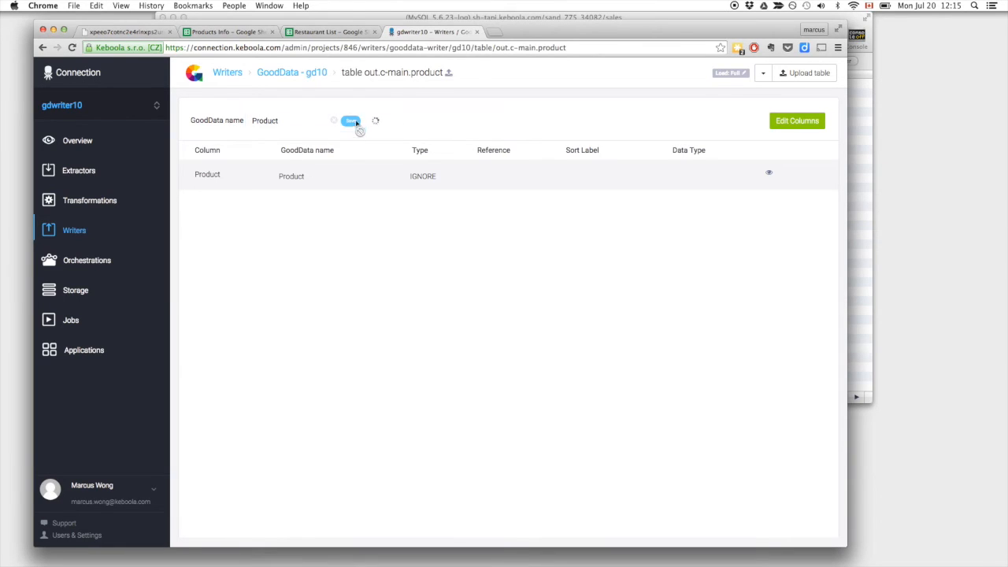
Set the type of the product table's Product column to CONNECTION_POINT and save the column settings.
click(797, 122)
click(432, 169)
click(434, 131)
click(812, 120)
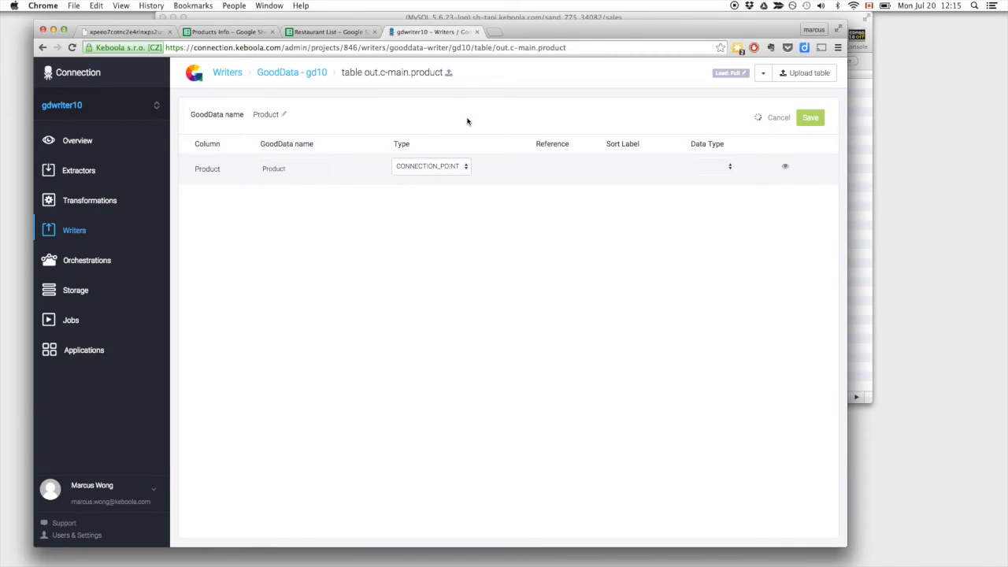
Open the restaurants table in the gd10 writer and set its GoodData name to Restaurants.
click(310, 73)
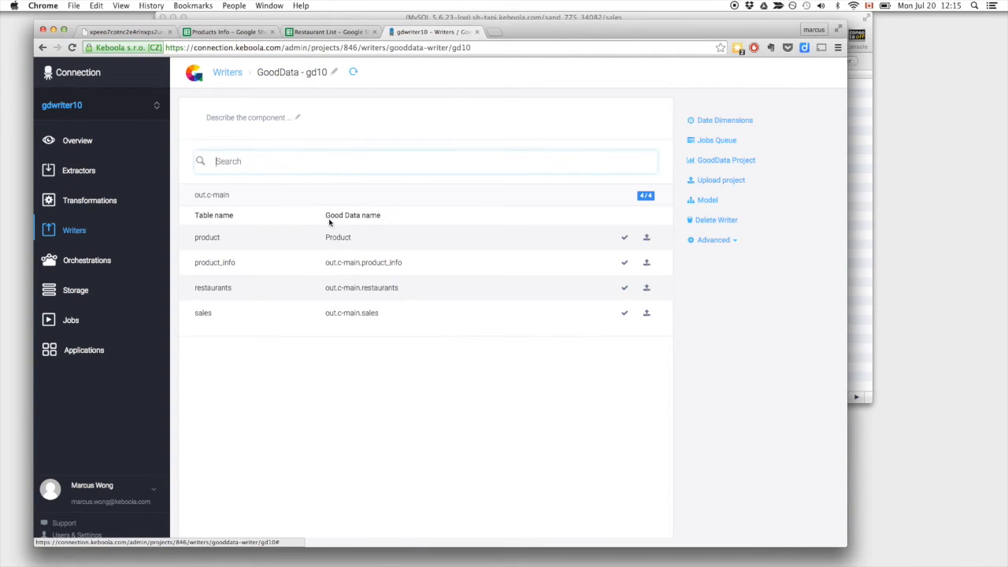
click(321, 291)
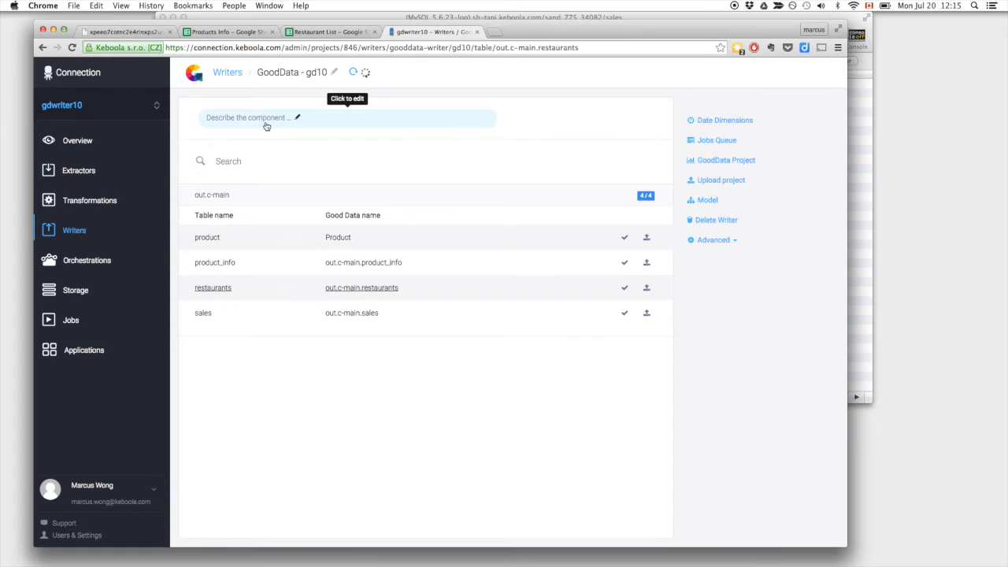
click(307, 115)
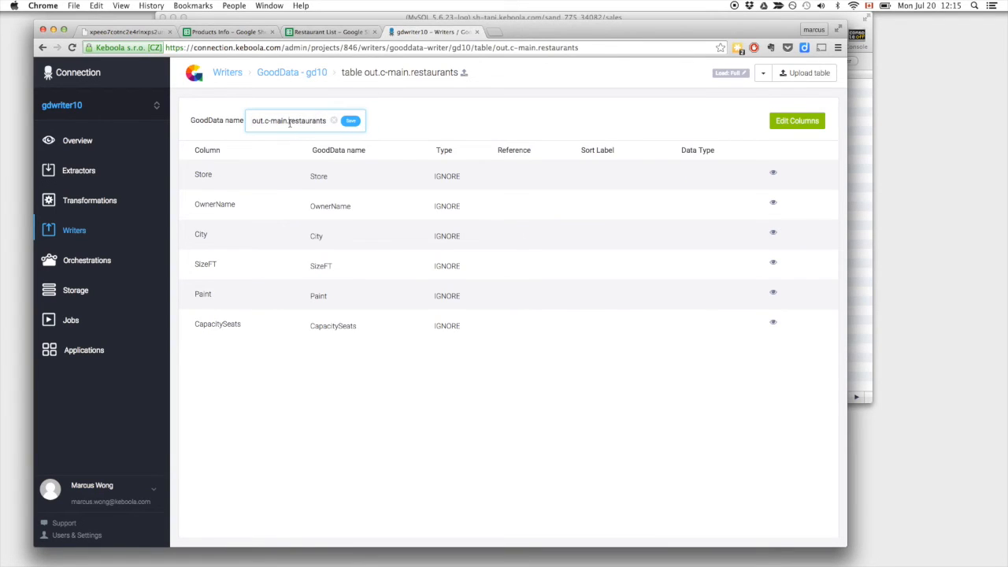
key(shift+super+Left)
text(R)
click(350, 121)
Edit the restaurants columns, setting Store to CONNECTION_POINT and both OwnerName and City to ATTRIBUTE.
click(797, 121)
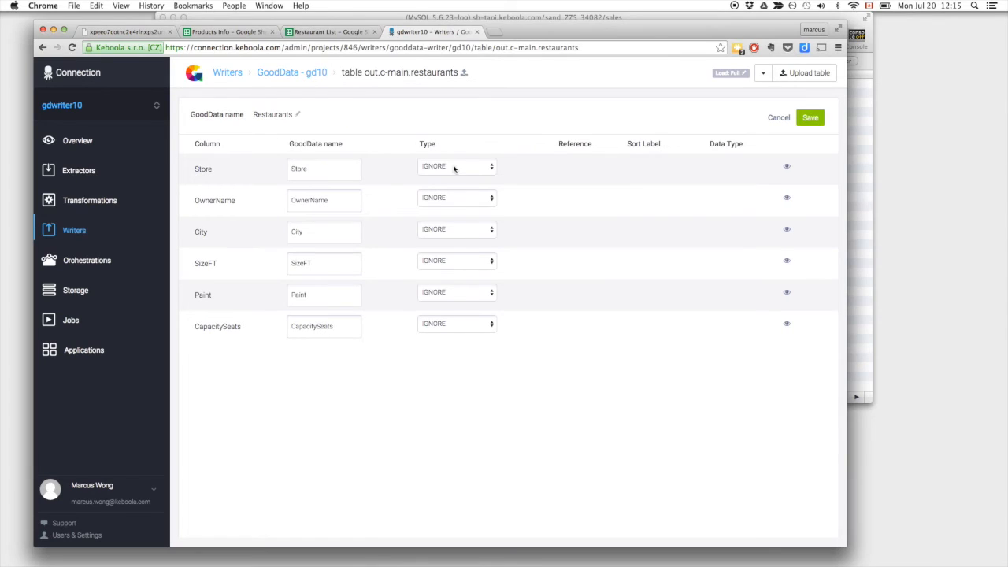
click(454, 168)
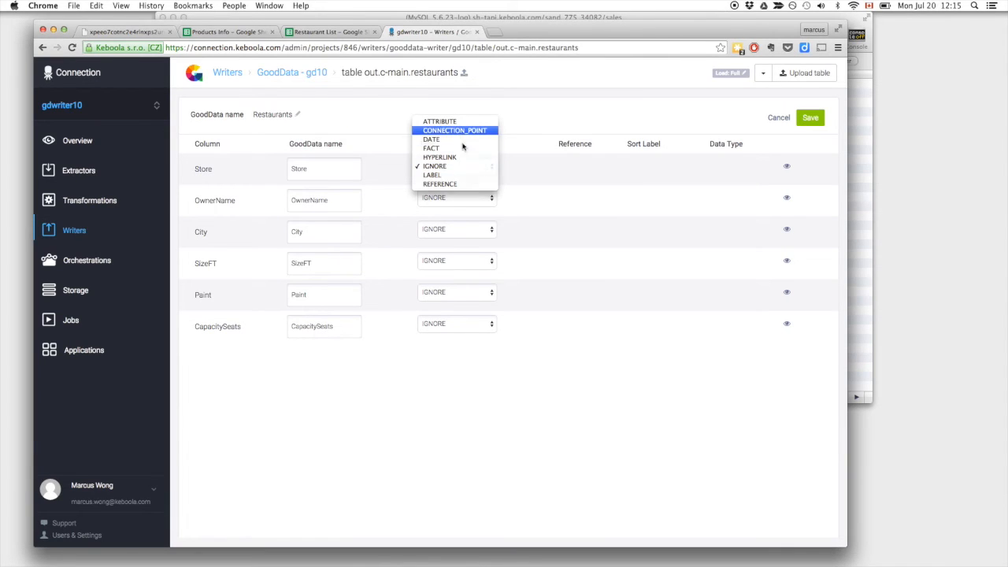
click(451, 131)
click(478, 199)
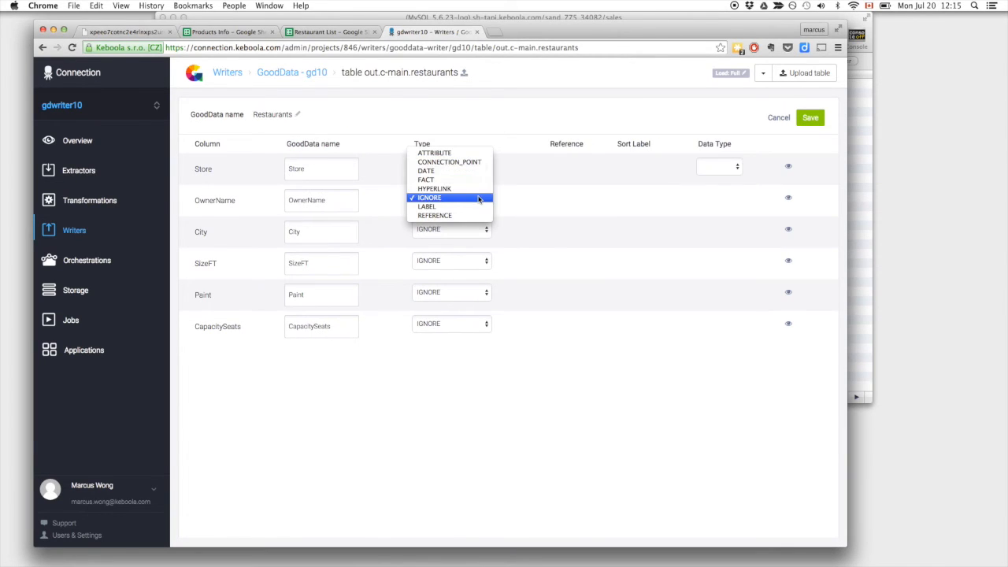
click(468, 154)
click(465, 232)
click(469, 188)
Set the restaurants columns SizeFT and CapacitySeats to FACT and Paint to ATTRIBUTE.
click(453, 263)
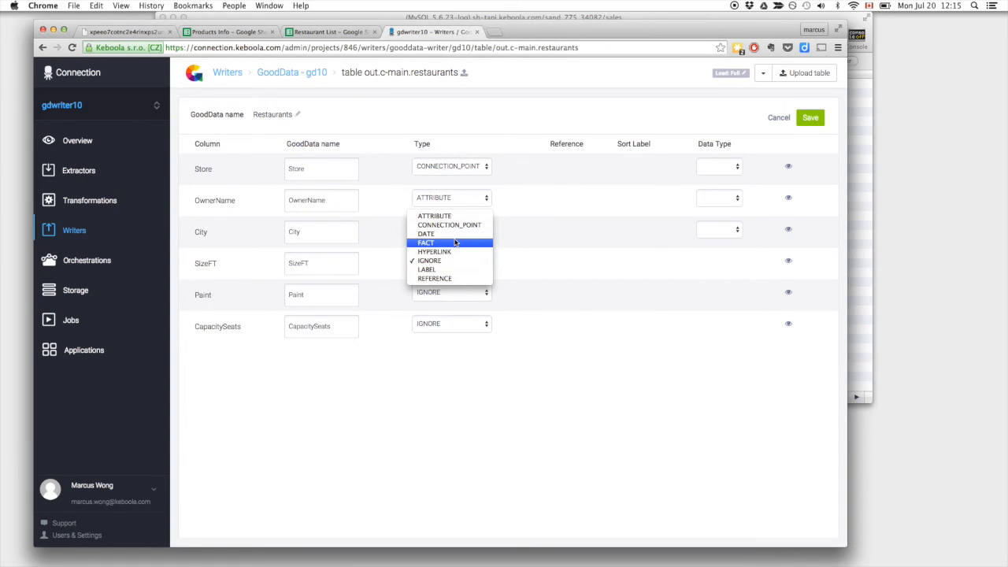
click(456, 244)
click(453, 293)
click(449, 270)
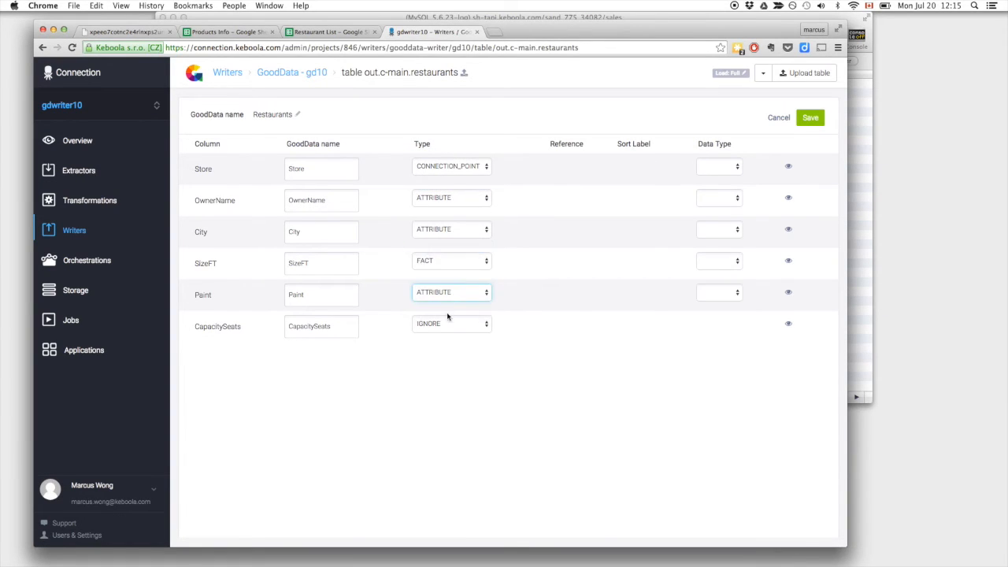
click(452, 324)
click(446, 306)
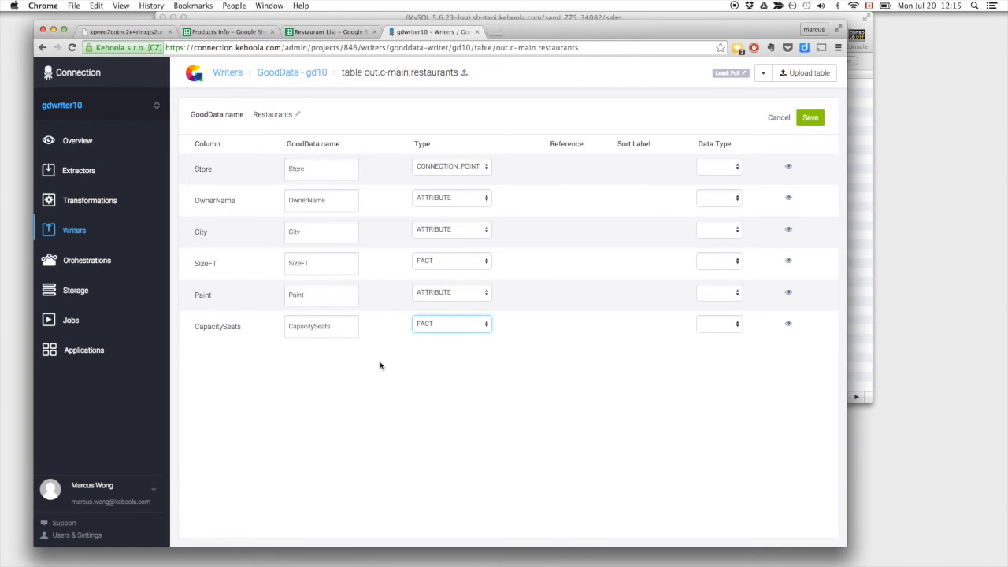
Change the GoodData names of the OwnerName and CapacitySeats columns to Owner Name and Capacity Seats.
click(308, 201)
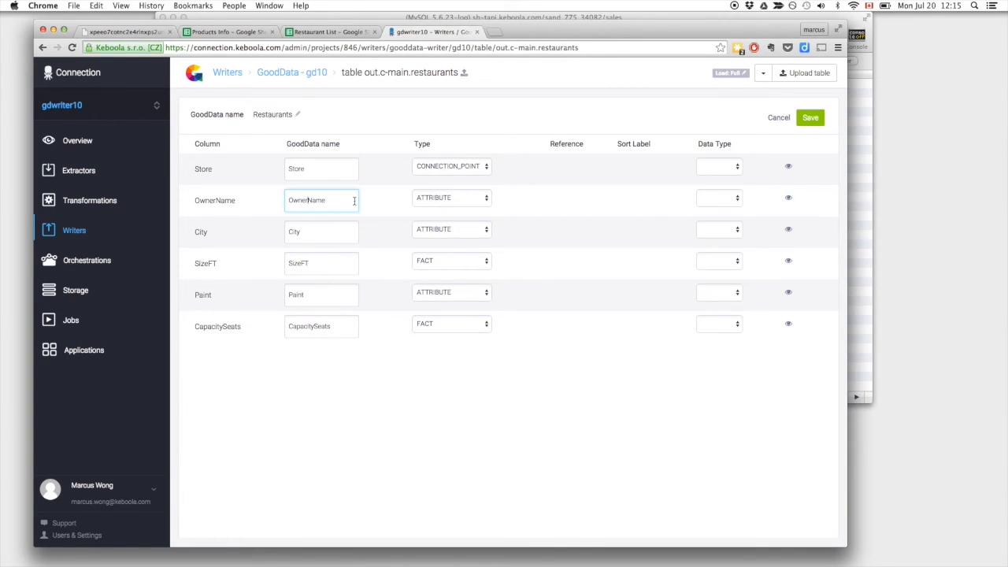
click(330, 326)
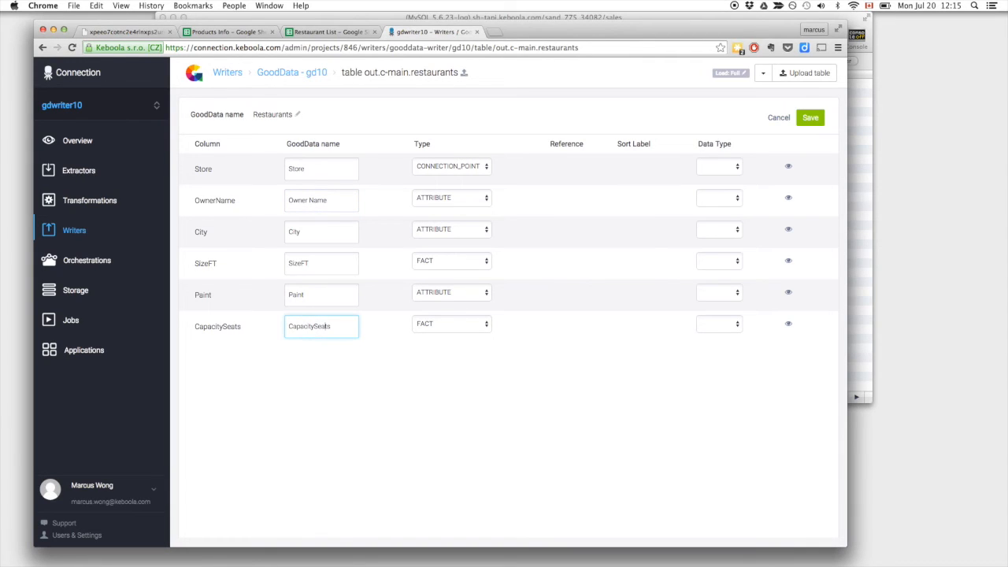
click(593, 305)
Review the restaurants columns' sample values and the data type options for Store, and save the column settings.
mouse_move(790, 324)
mouse_move(790, 297)
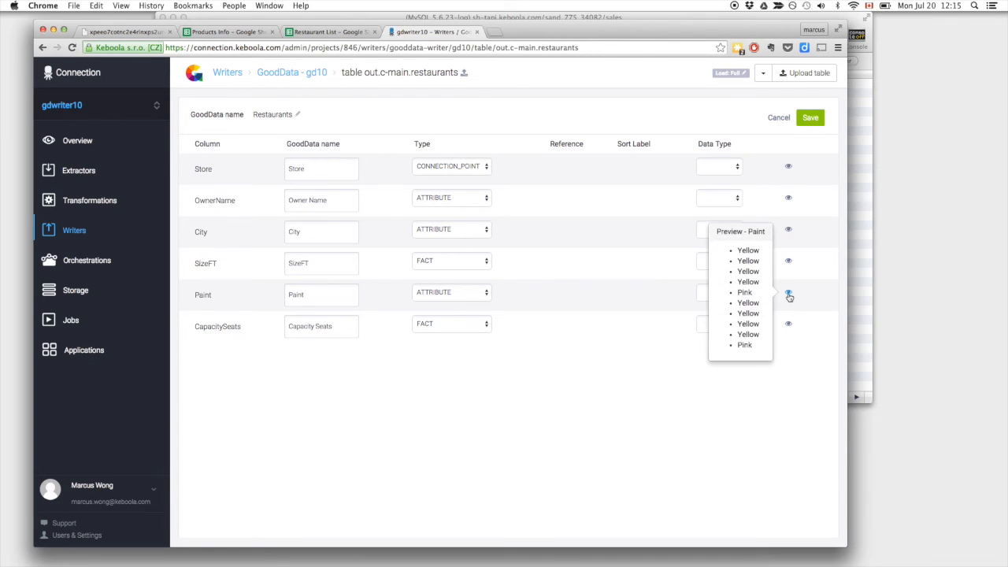
mouse_move(791, 261)
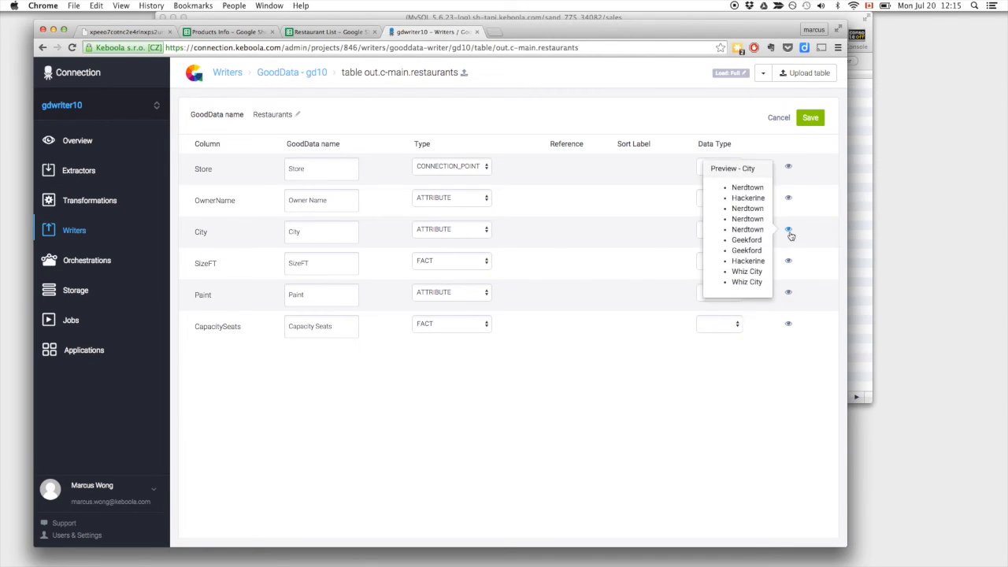
click(738, 166)
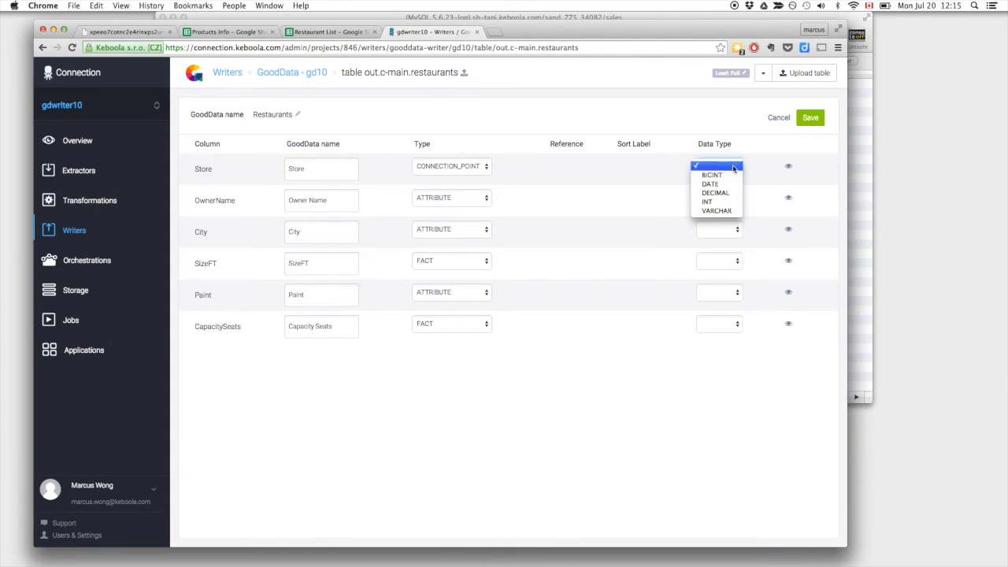
click(658, 170)
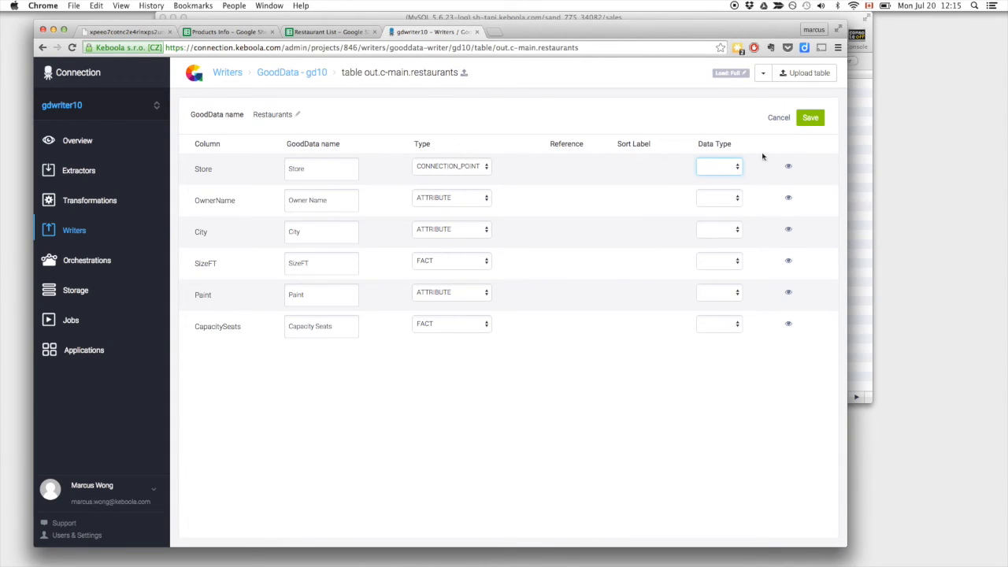
click(811, 120)
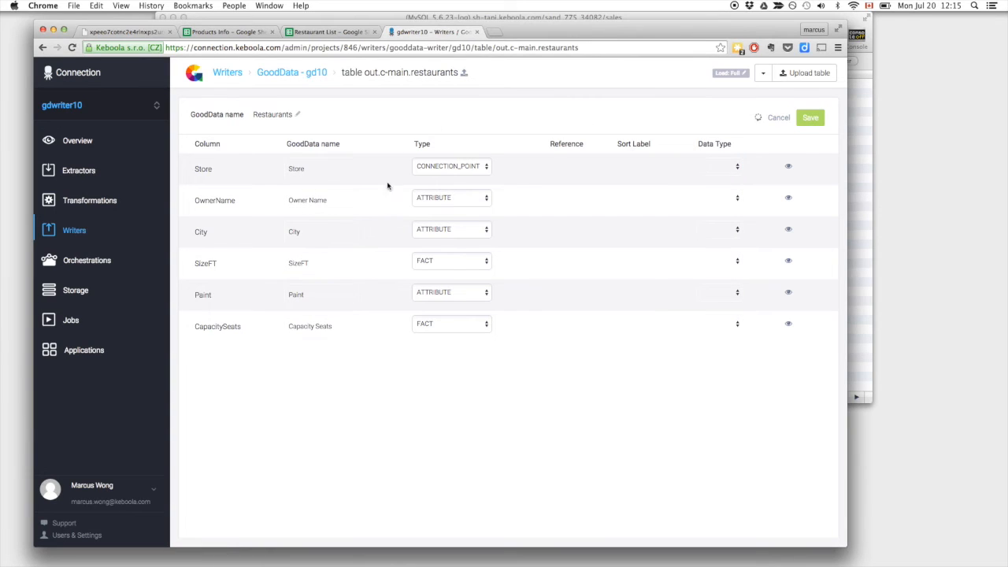
Open the product_info table in the gd10 writer and set its GoodData name to Product Info.
click(303, 72)
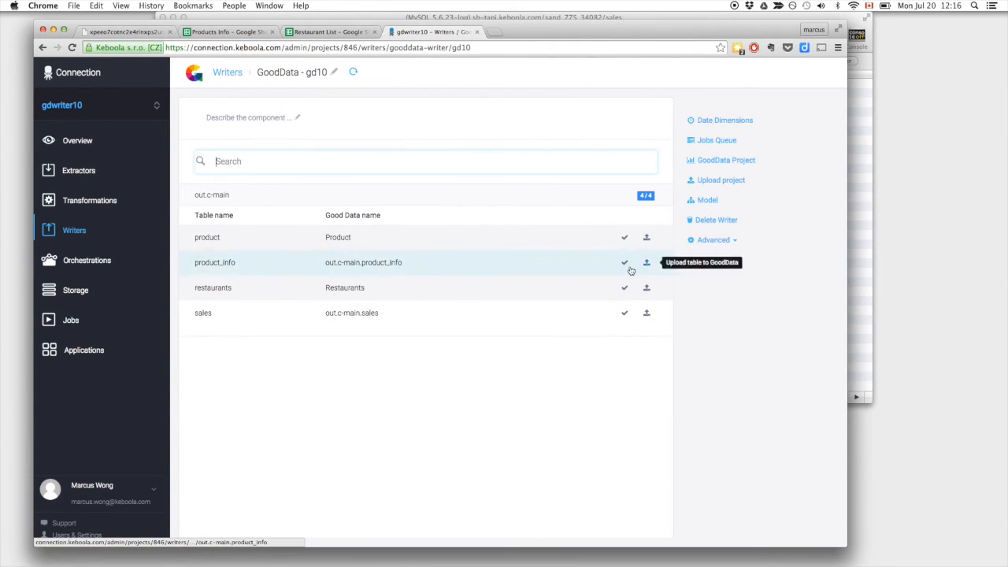
click(401, 265)
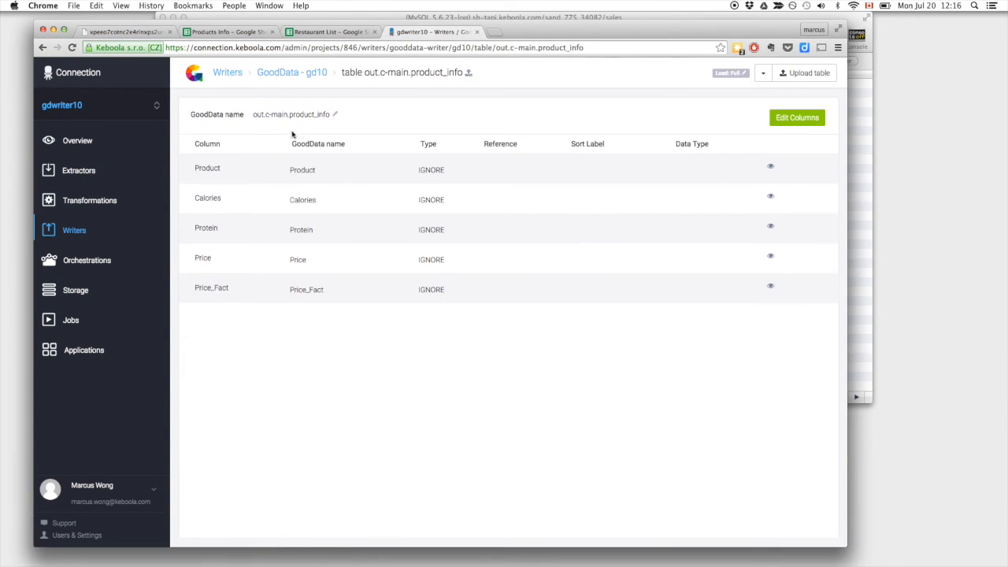
click(335, 114)
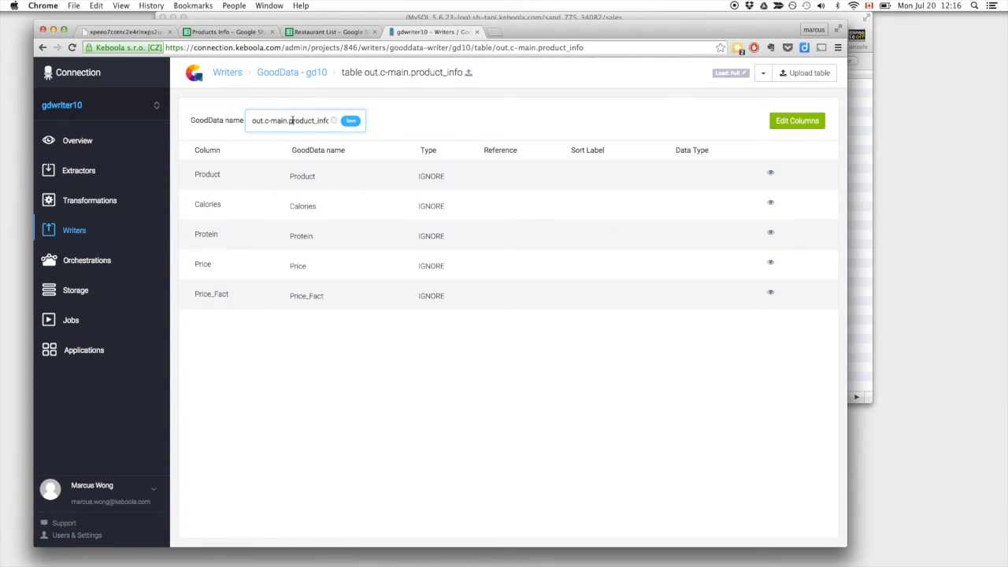
drag(293, 121, 252, 120)
text(P)
click(351, 121)
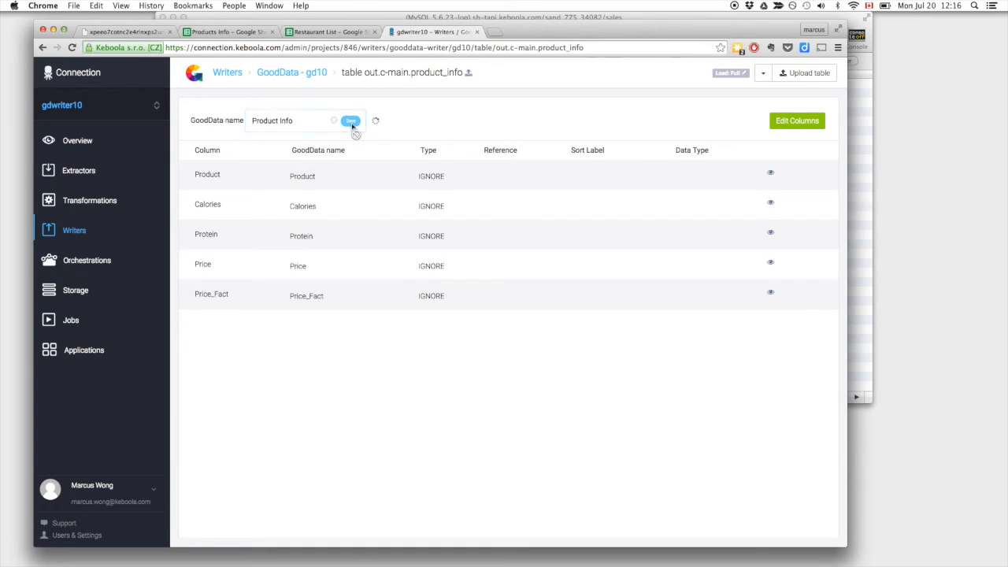
Start editing the product_info columns and set the Product column's type to REFERENCE, pointing to the Product table.
click(816, 120)
click(449, 167)
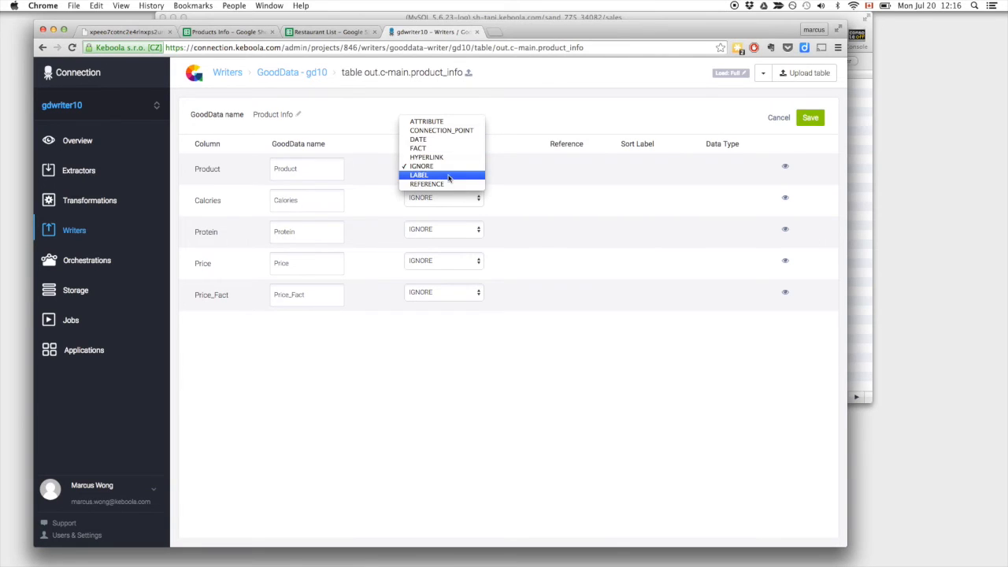
click(449, 184)
click(540, 168)
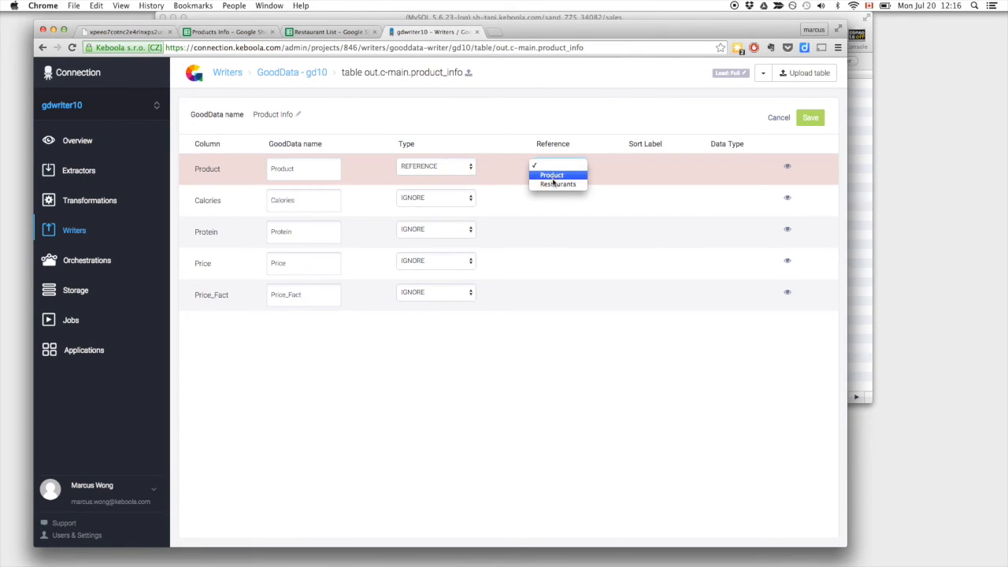
click(552, 177)
Set Calories and Price_Fact to FACT and Protein and Price to ATTRIBUTE, and save the product_info columns.
click(418, 198)
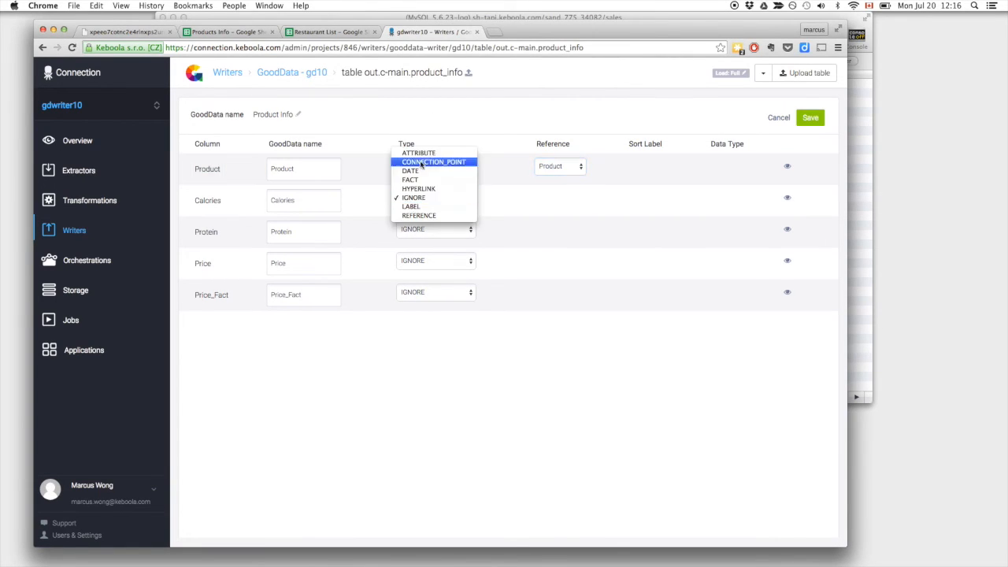
click(417, 179)
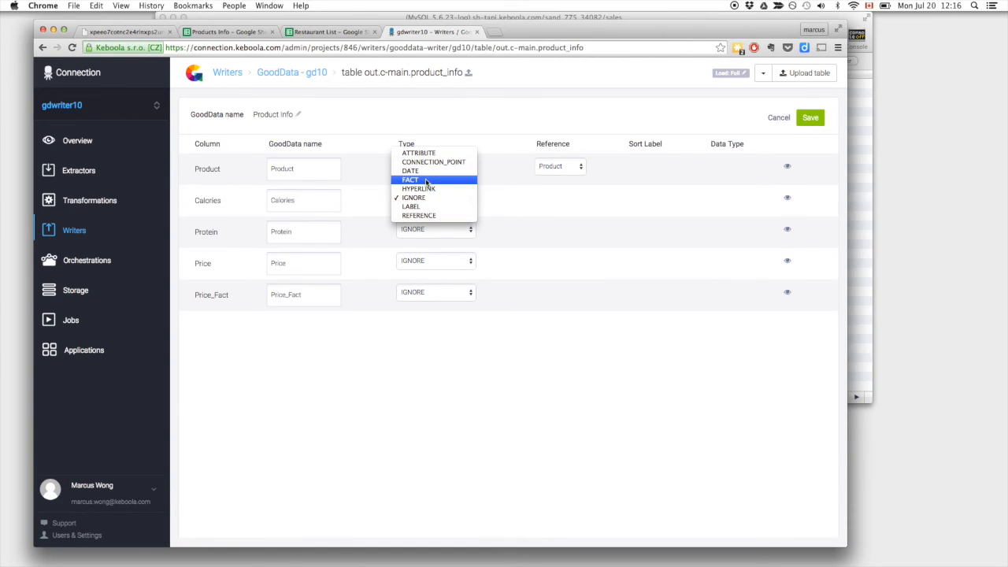
click(427, 229)
click(405, 211)
click(426, 261)
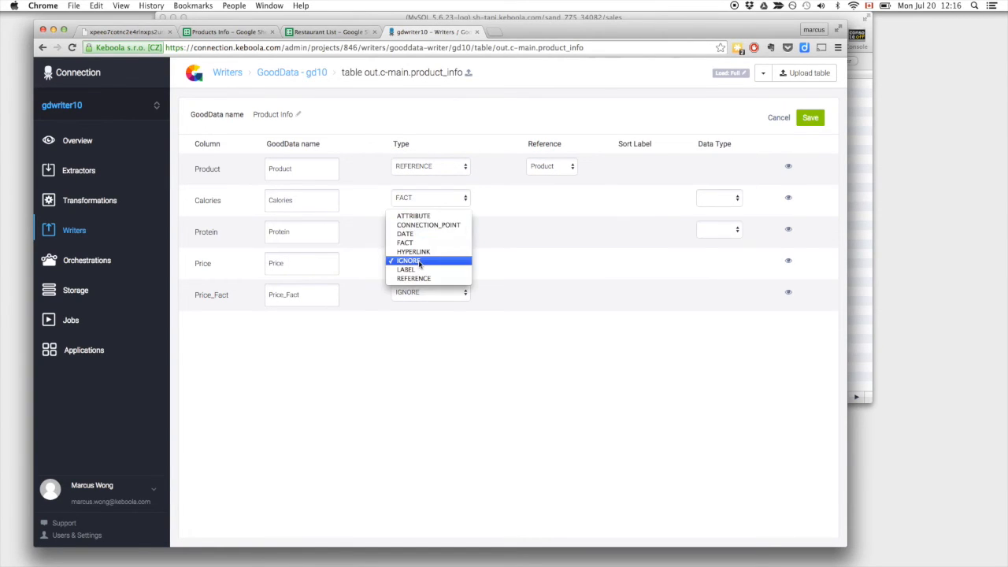
click(424, 217)
click(429, 293)
click(404, 274)
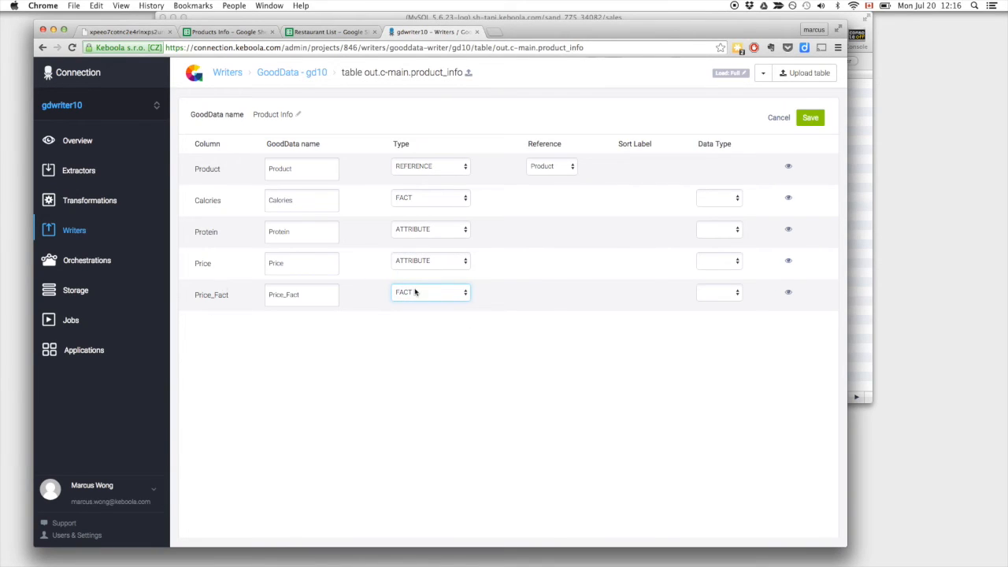
click(811, 117)
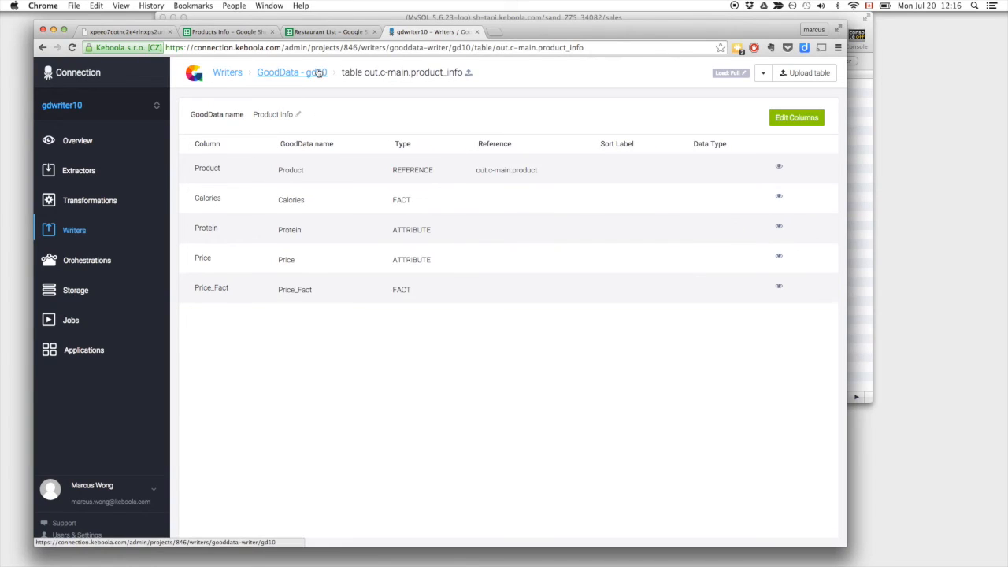
Open the sales table in the gd10 writer and set its GoodData name to Sales.
click(313, 74)
click(373, 314)
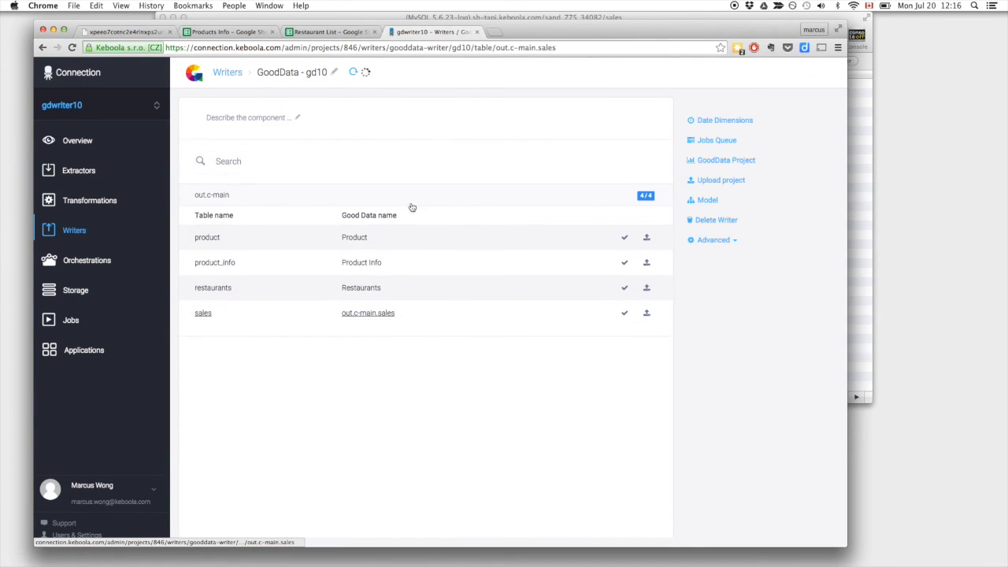
click(293, 116)
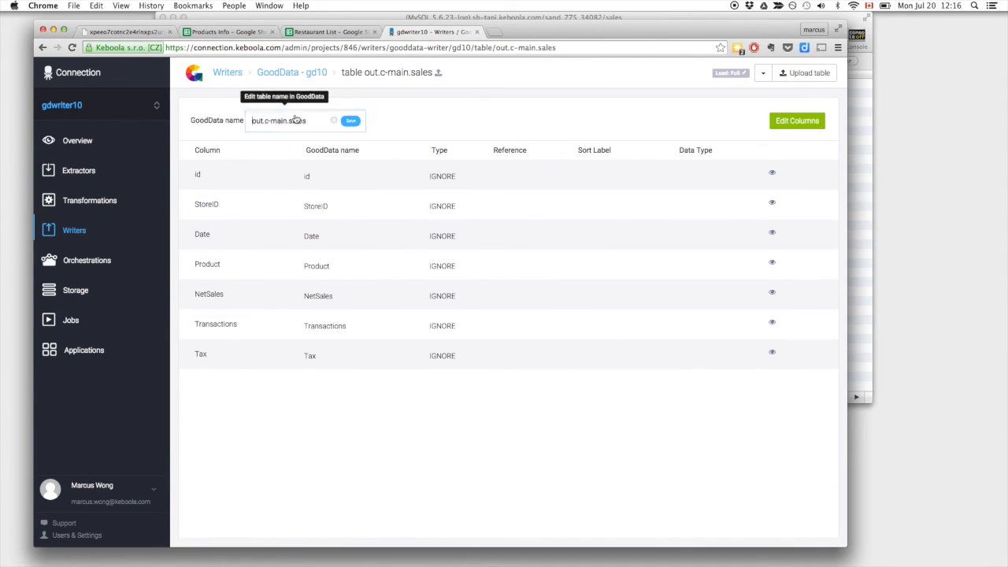
key(super+a)
text(Sales)
click(350, 120)
Start editing the sales columns and set StoreID's type to REFERENCE, pointing to the Restaurants table.
click(774, 121)
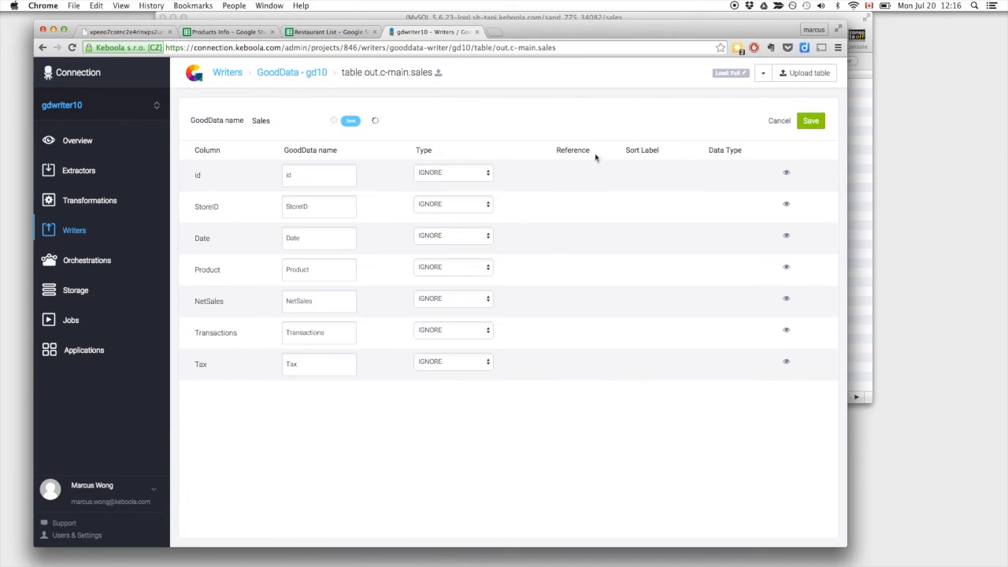
click(469, 200)
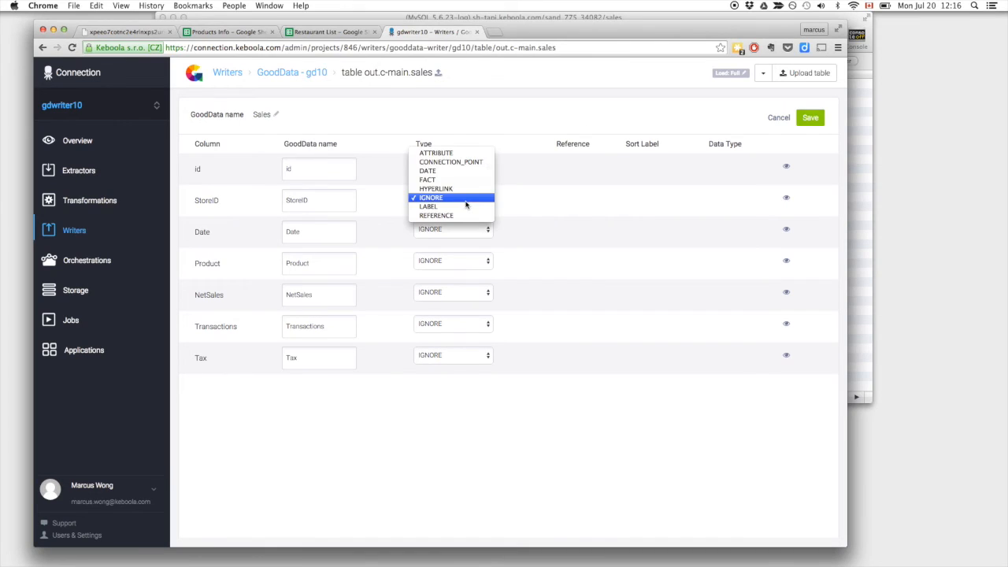
click(458, 216)
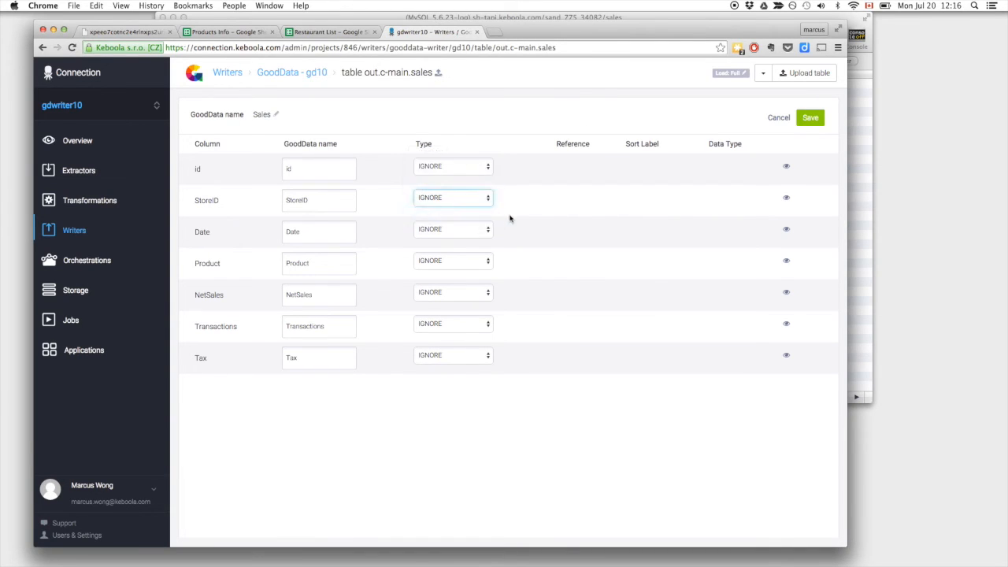
click(552, 198)
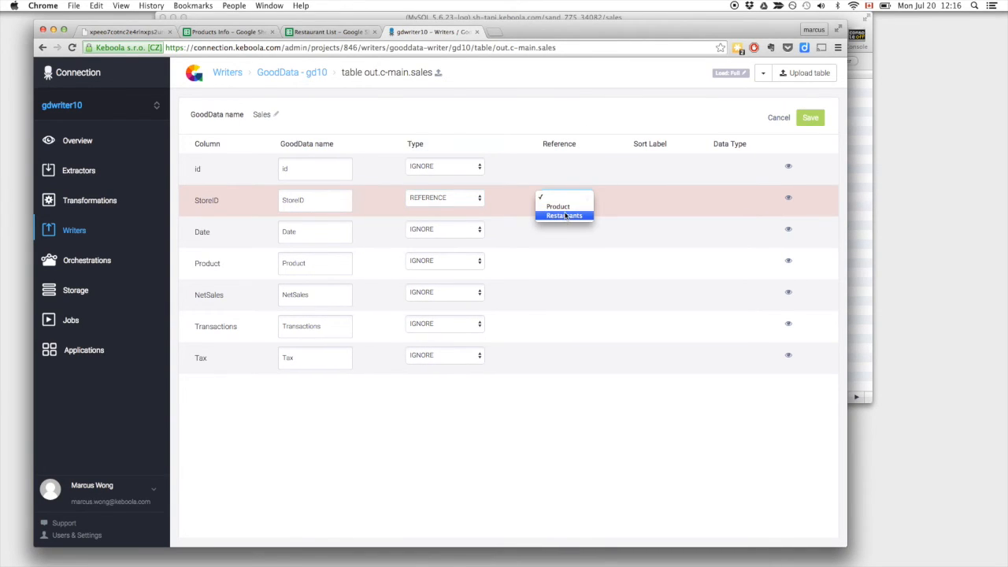
click(565, 215)
Set the sales Date column's type to DATE, check its sample values and set its format to yyyy-MM-dd.
click(443, 230)
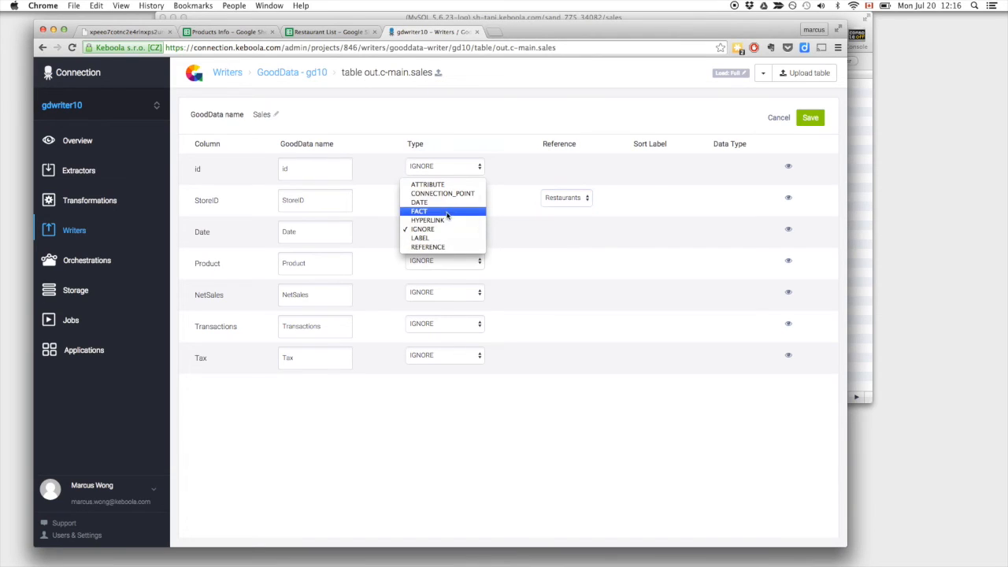
click(447, 203)
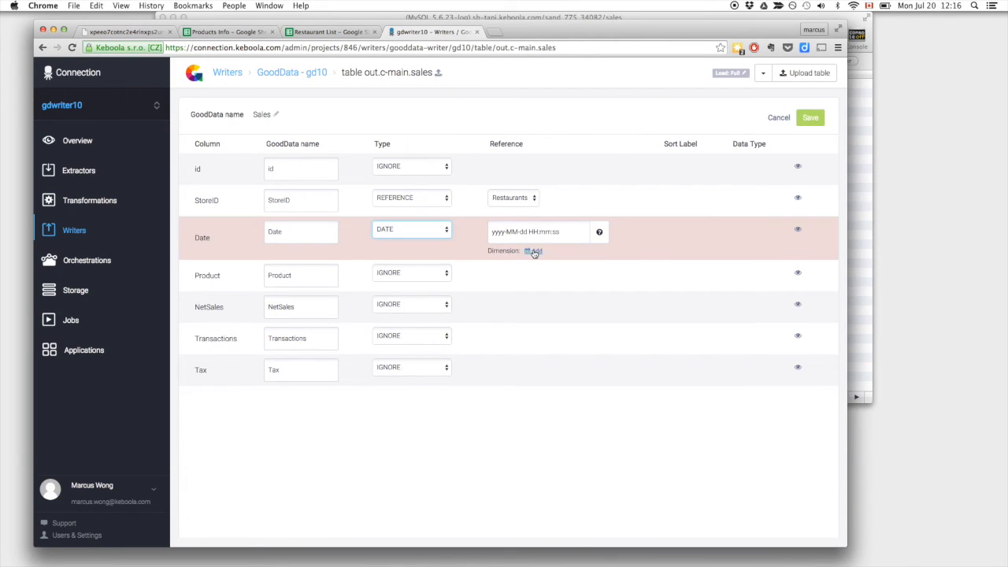
mouse_move(798, 230)
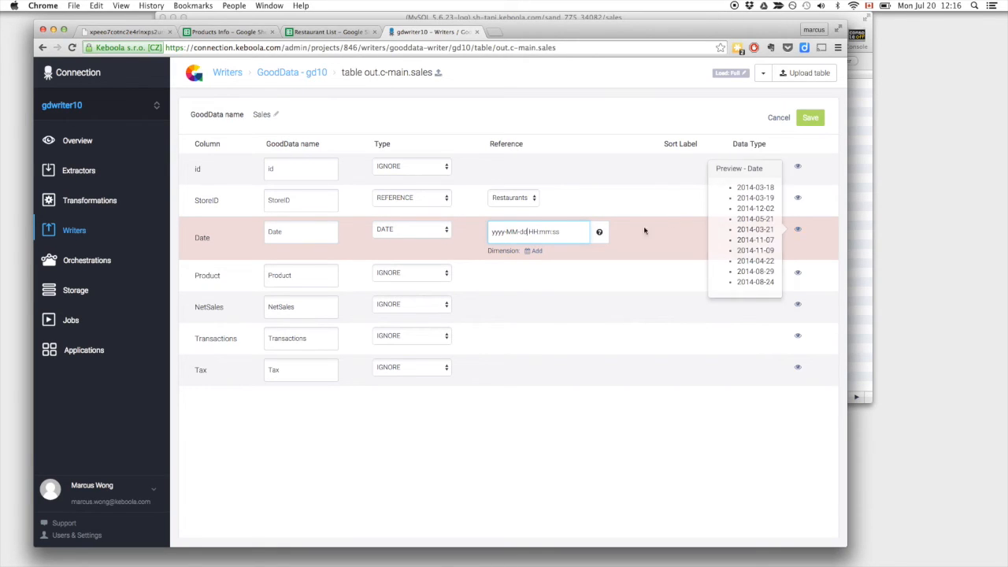
key(shift+End)
key(BackSpace)
Create a date dimension named main without time and assign it to the Date column.
click(537, 251)
click(388, 187)
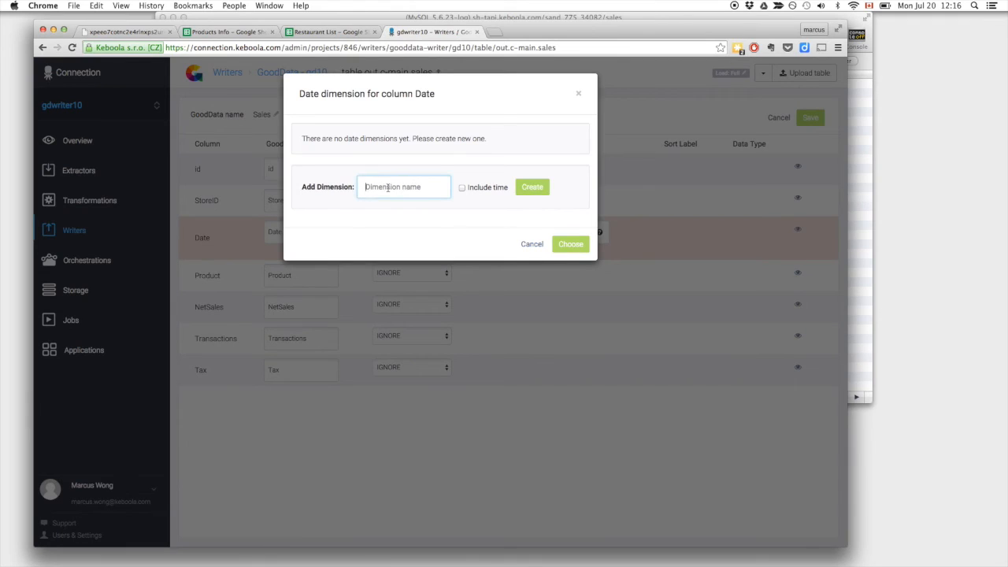
text(main)
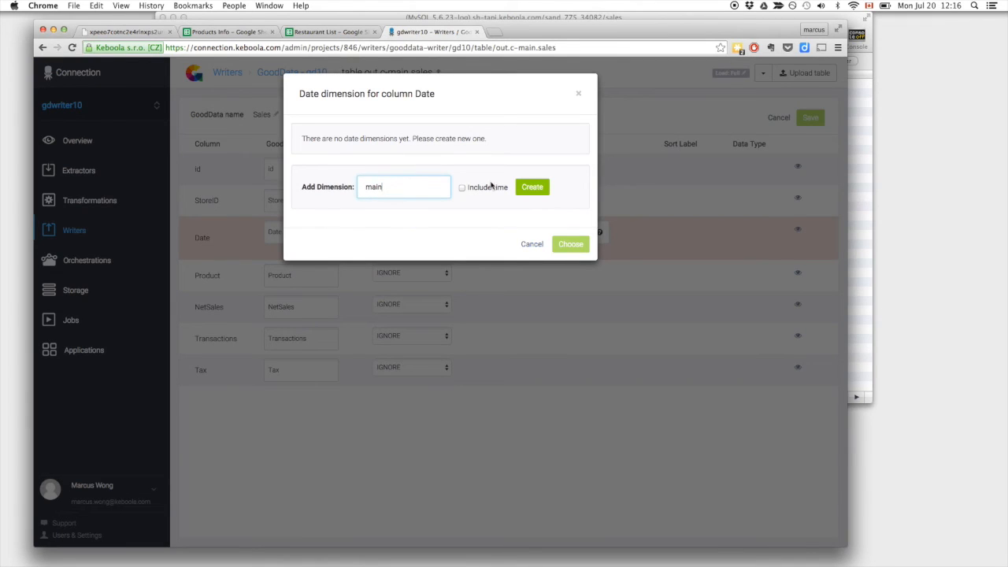
click(529, 191)
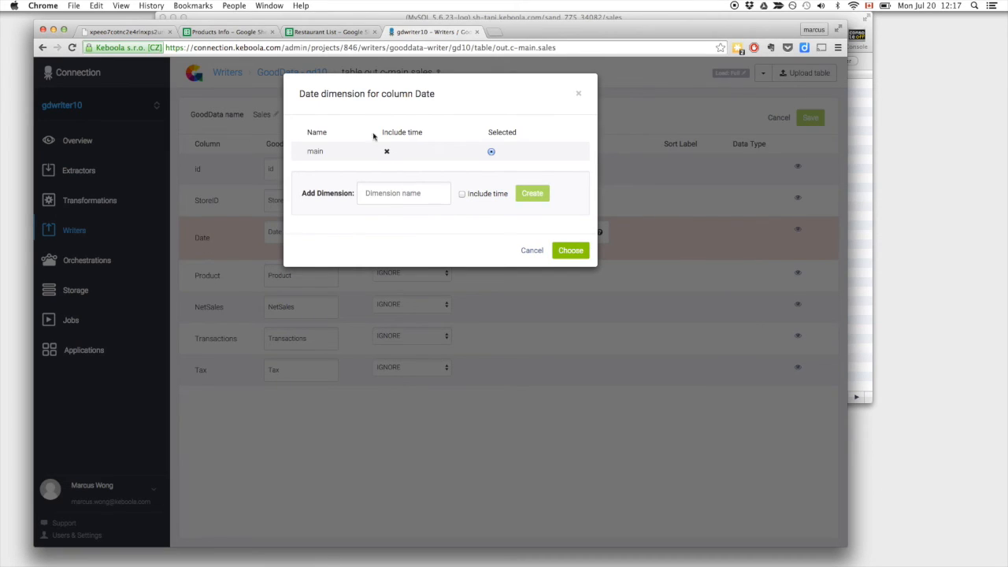
click(570, 251)
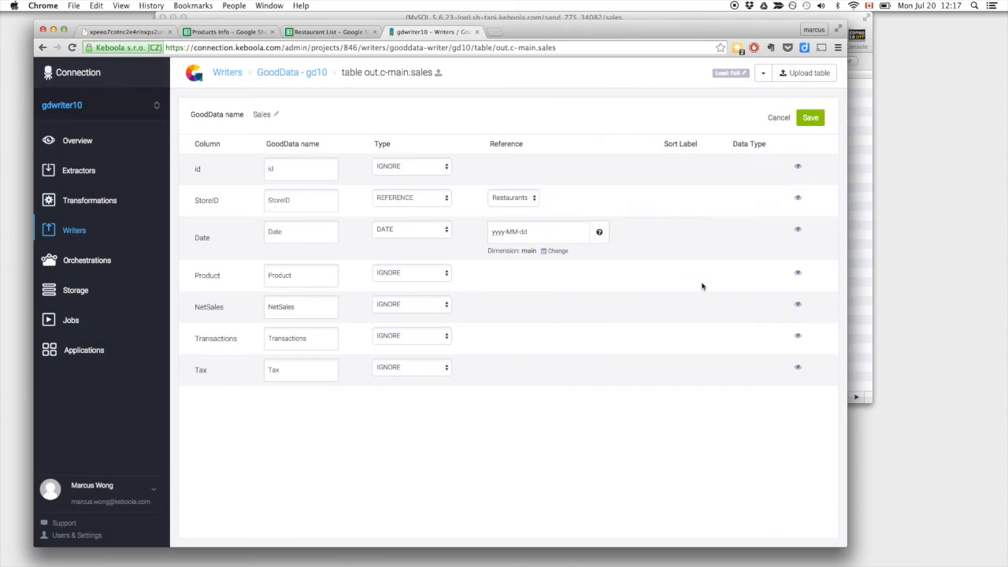
Set the sales table's Product column to type REFERENCE, pointing to the Product table.
click(404, 270)
click(402, 290)
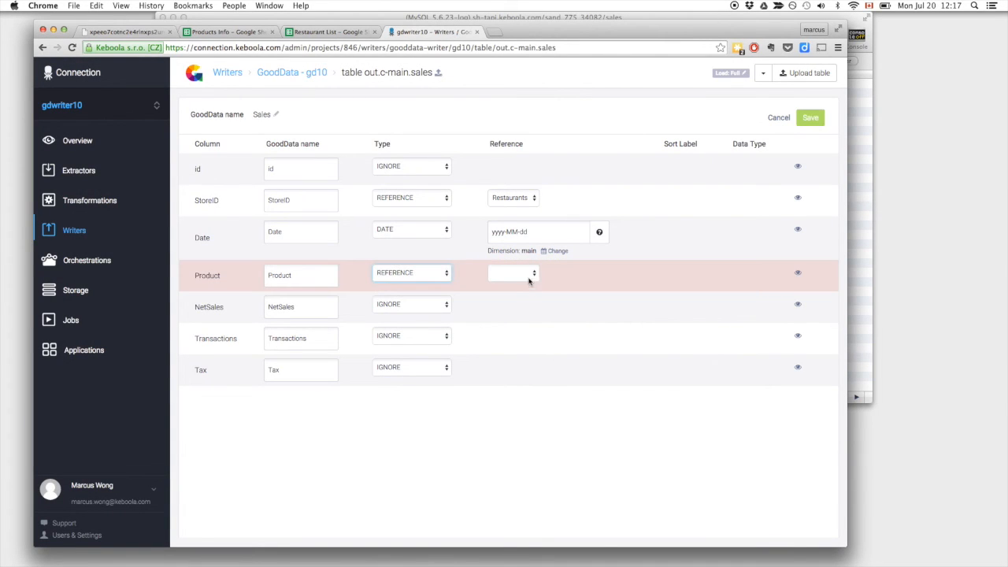
click(530, 280)
click(504, 279)
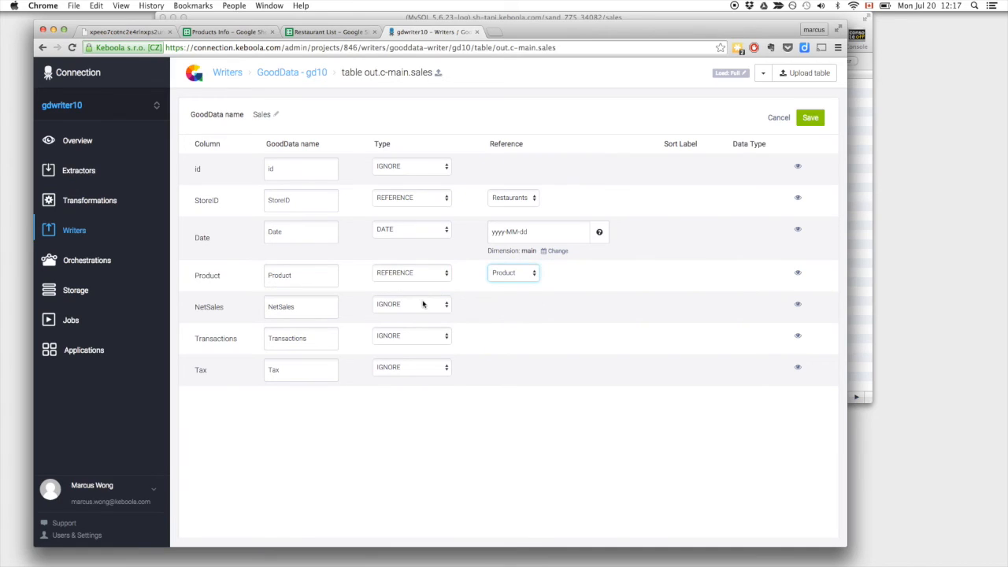
Set the NetSales, Transactions and Tax columns to FACT and save the sales columns.
click(423, 304)
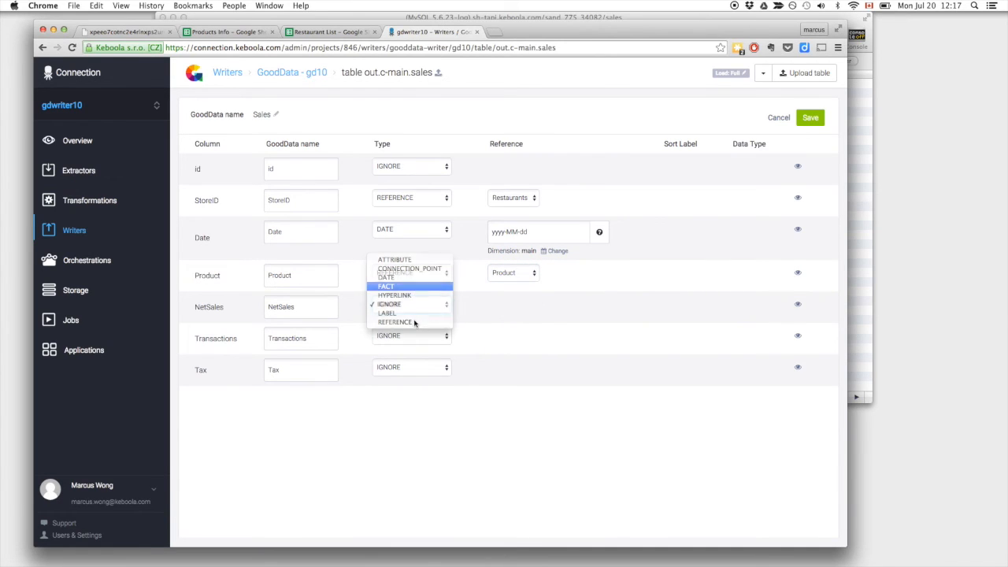
click(406, 286)
click(409, 335)
click(410, 317)
click(398, 370)
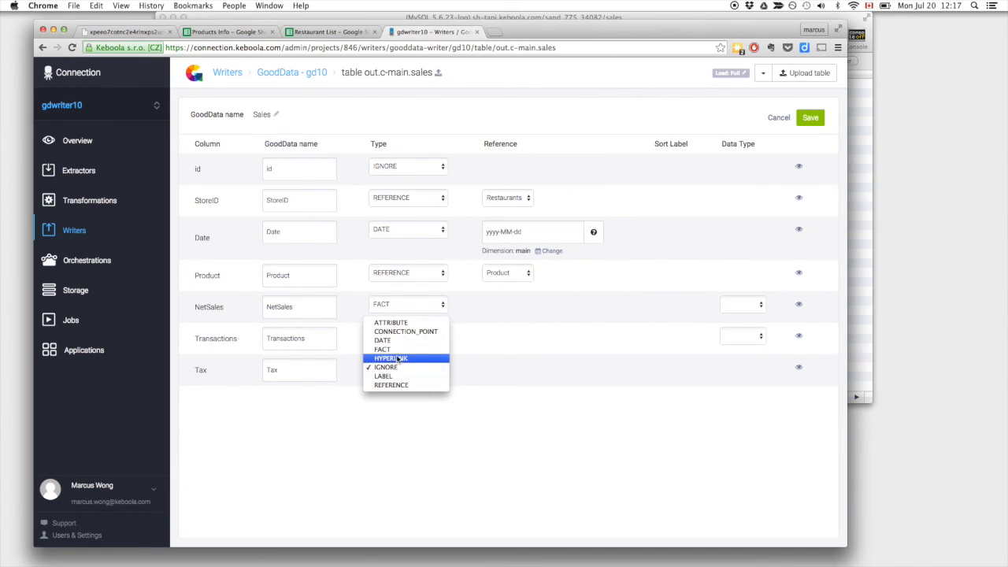
click(386, 349)
click(815, 119)
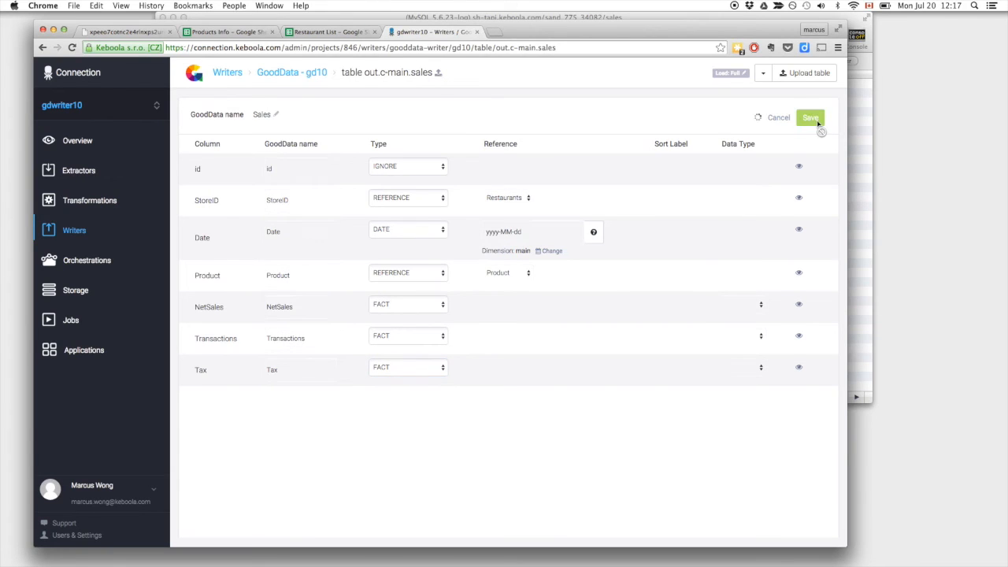
Return to the gd10 writer overview and upload all tables to the GoodData project.
click(307, 73)
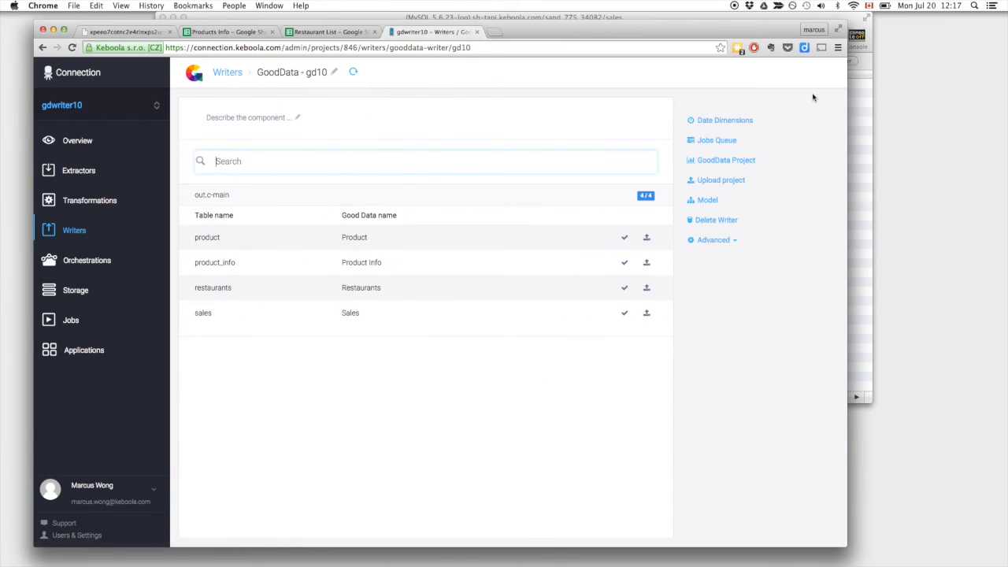
click(719, 180)
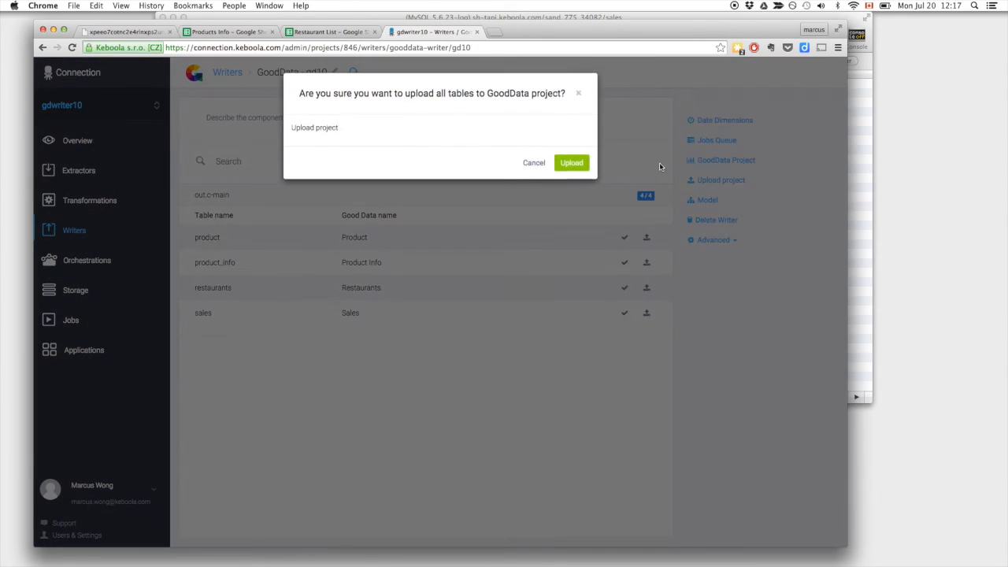
click(572, 164)
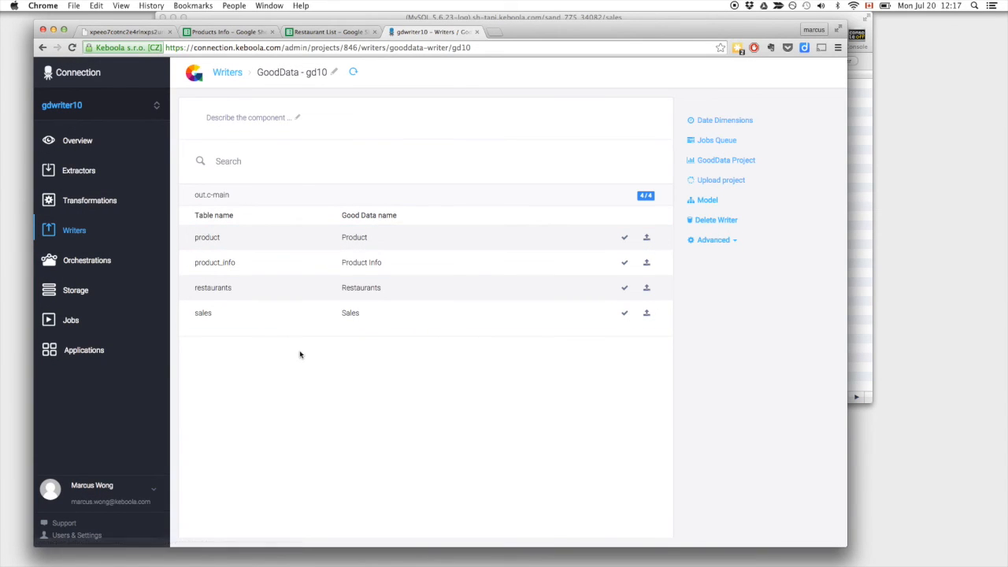
Open the running GoodData writer job and examine its task statuses and event log.
click(71, 320)
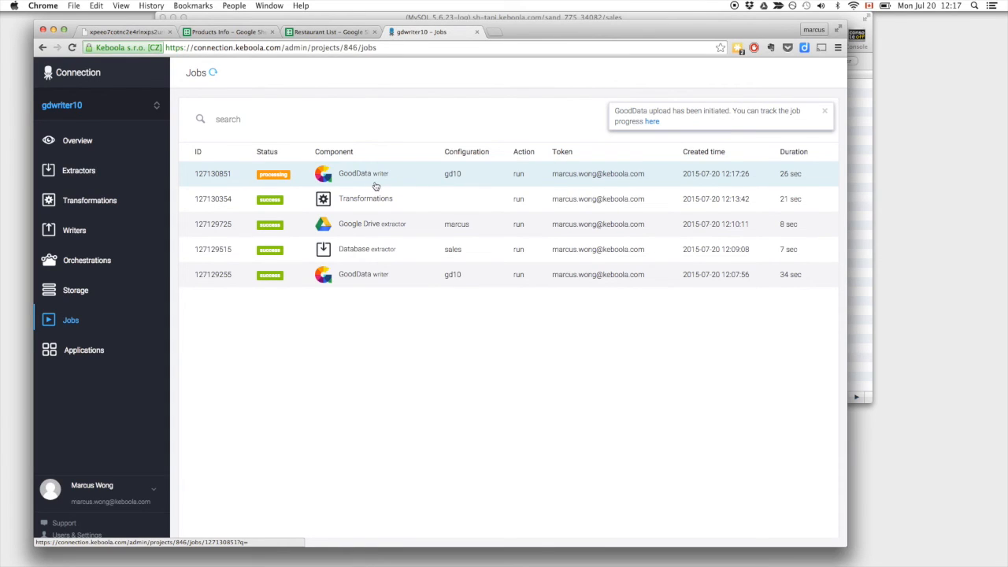
click(825, 110)
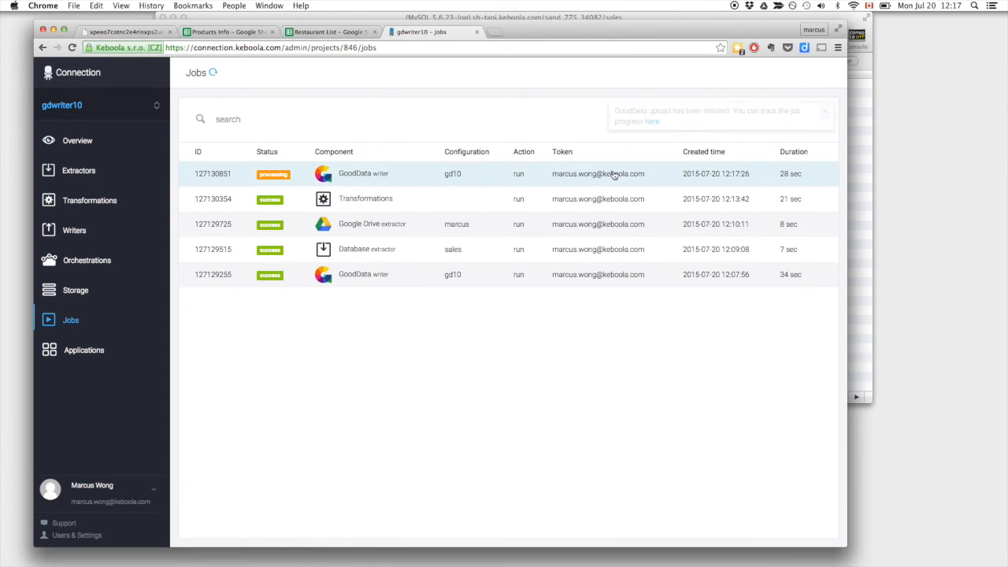
click(520, 176)
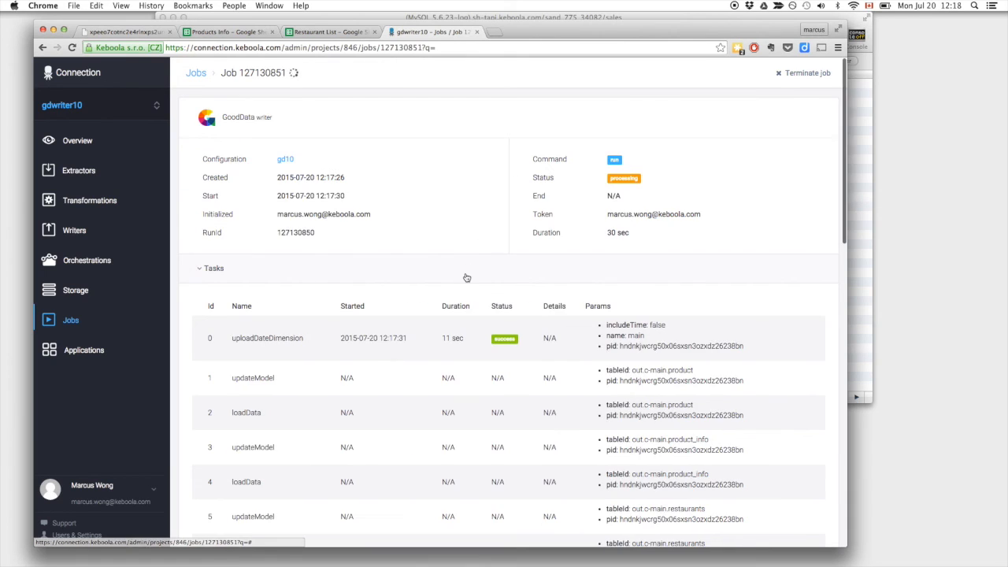
scroll(465, 276, down, 1)
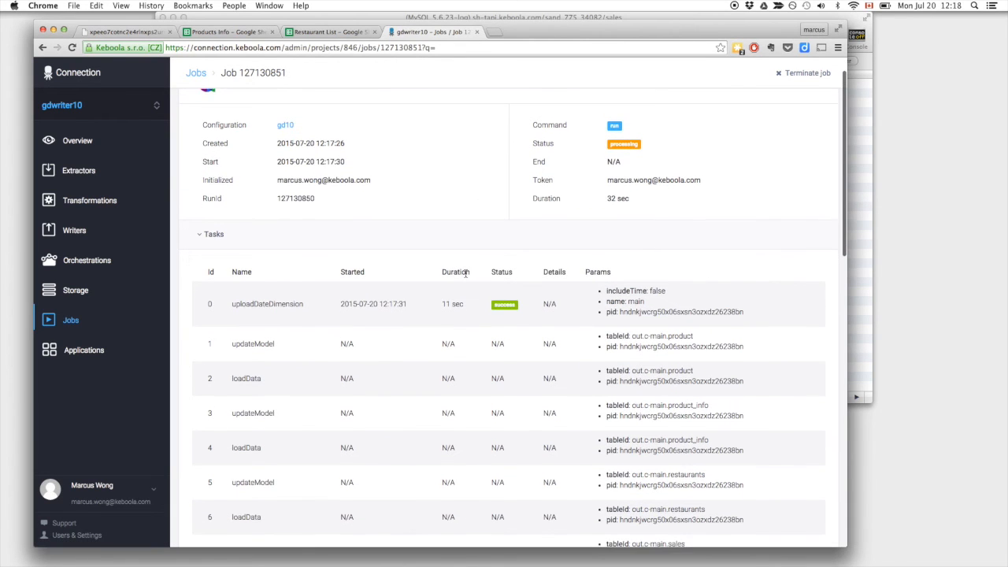
scroll(466, 277, down, 3)
scroll(333, 277, down, 2)
scroll(245, 100, up, 1)
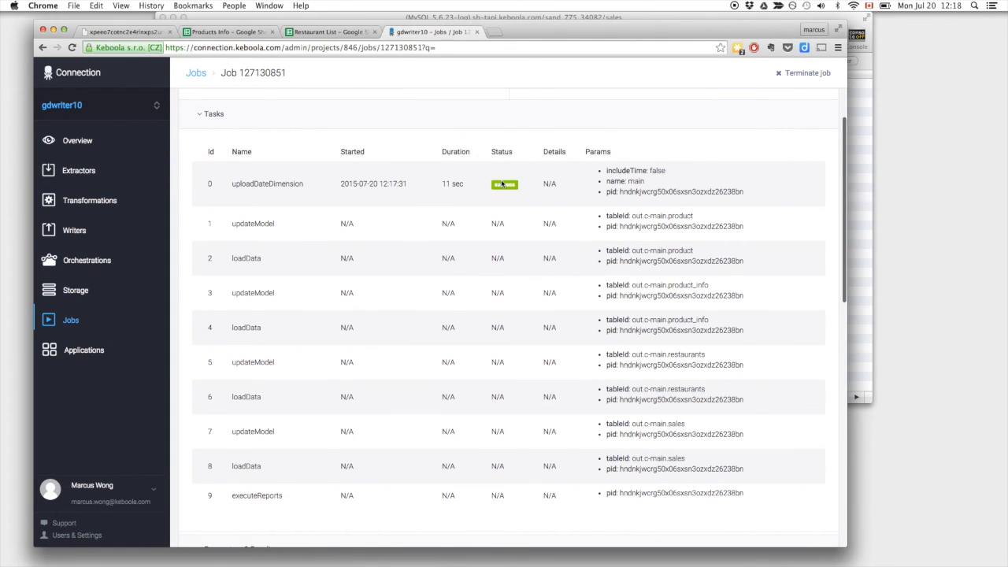
scroll(374, 313, down, 15)
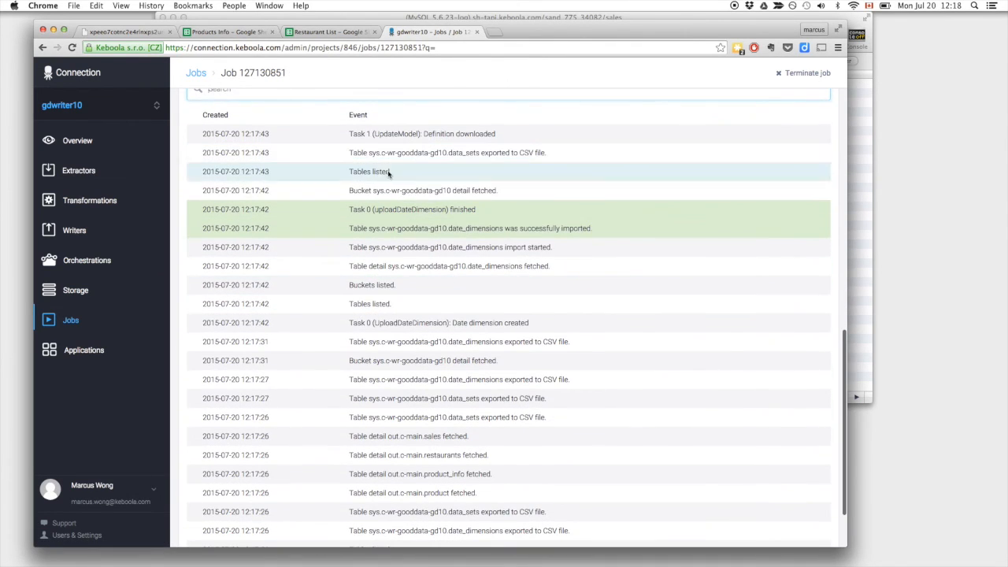
scroll(421, 293, up, 1)
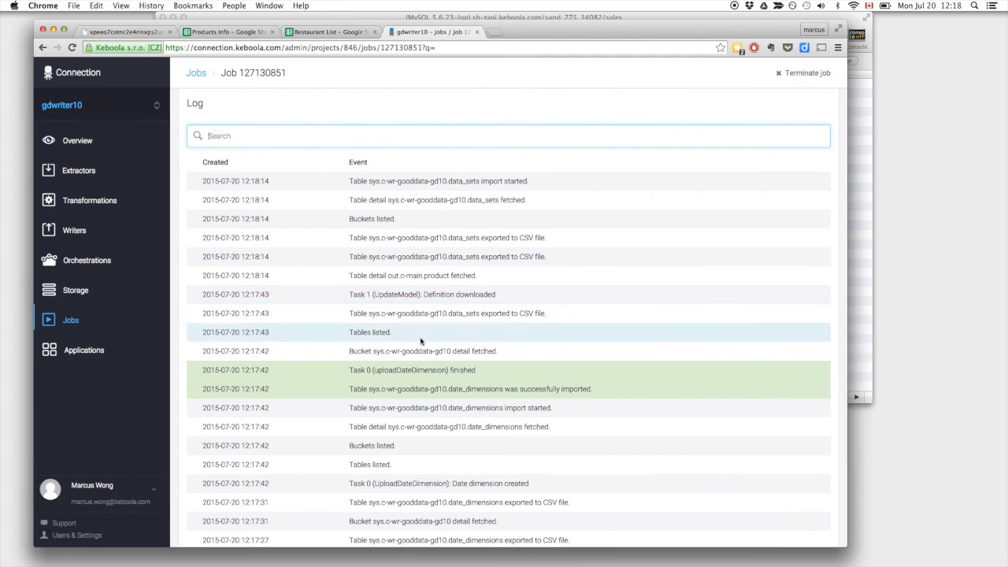
Review the GoodData writer job's log events, its task list and its overall status.
scroll(420, 293, down, 1)
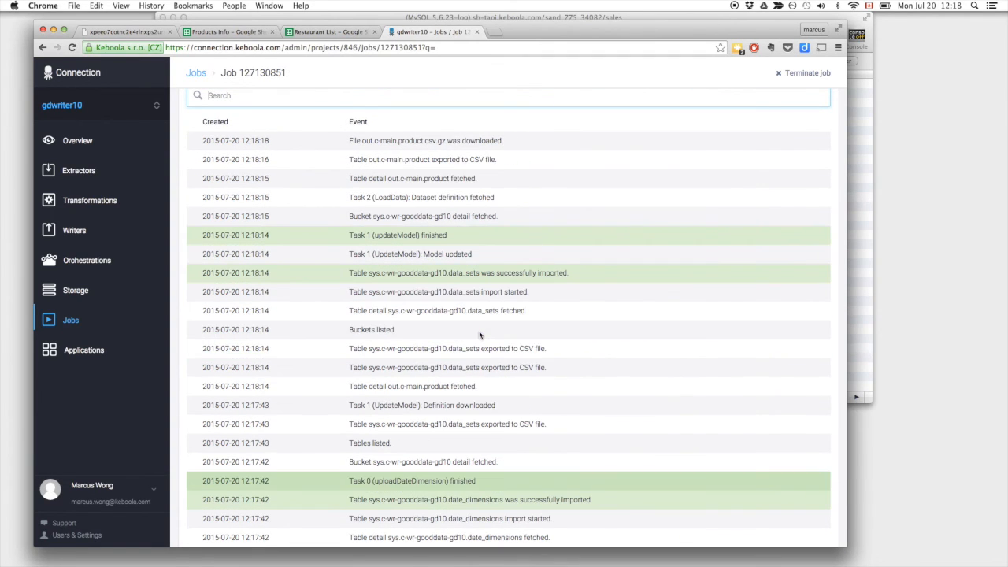
scroll(425, 378, down, 1)
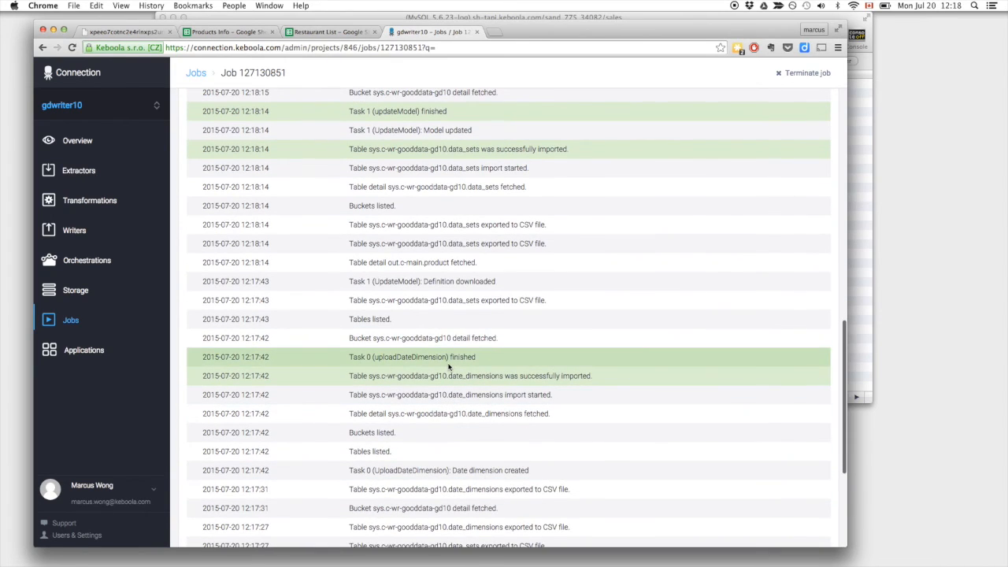
scroll(412, 362, up, 3)
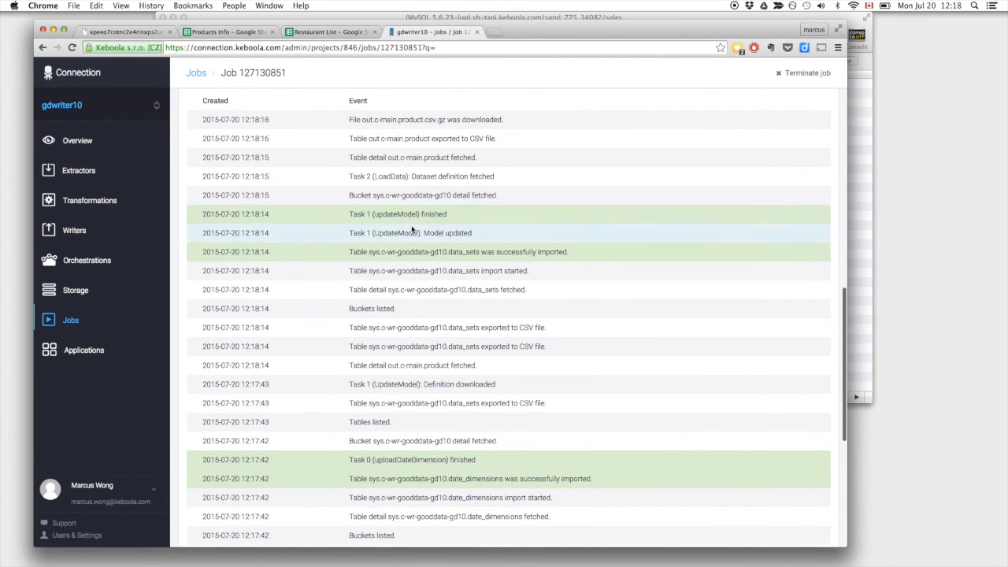
scroll(425, 227, up, 10)
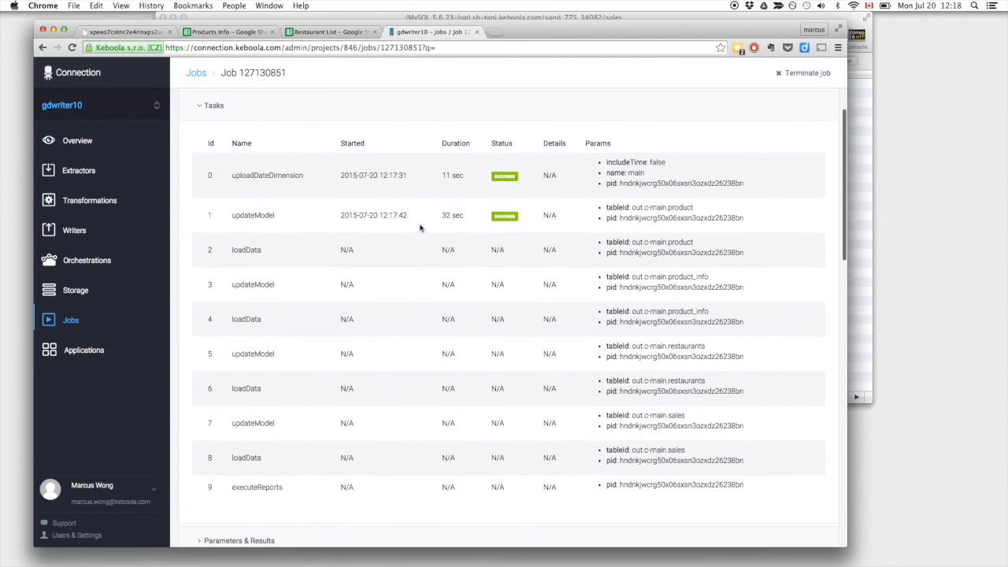
scroll(420, 228, up, 2)
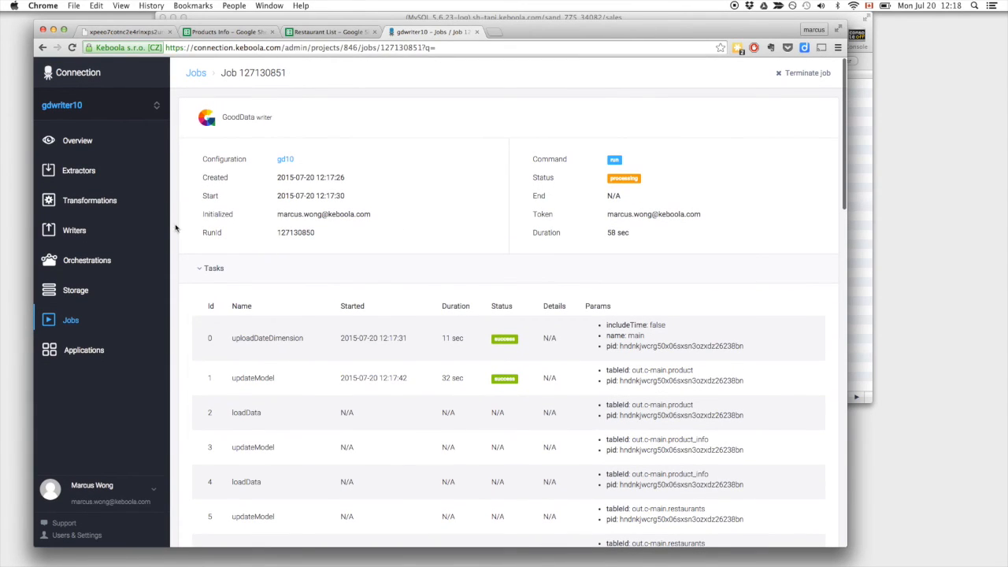
Create a new orchestration named main.
click(102, 266)
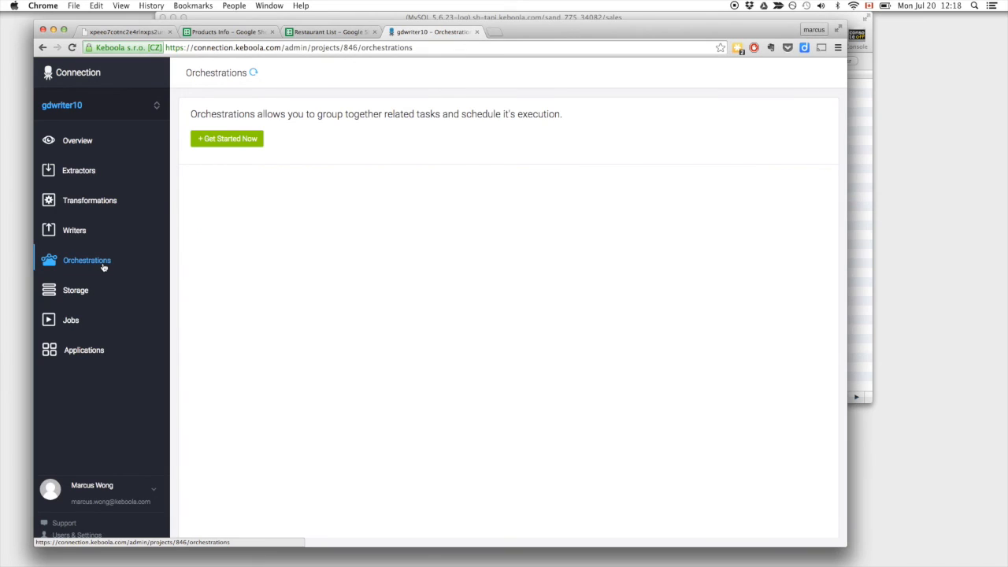
click(234, 142)
text(a)
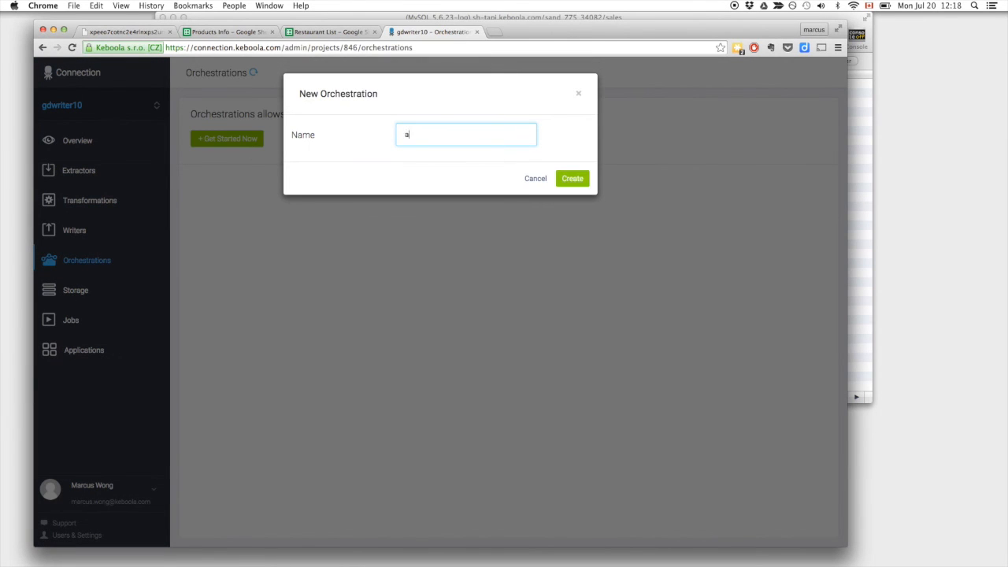
key(BackSpace)
text(man)
text(in)
click(572, 180)
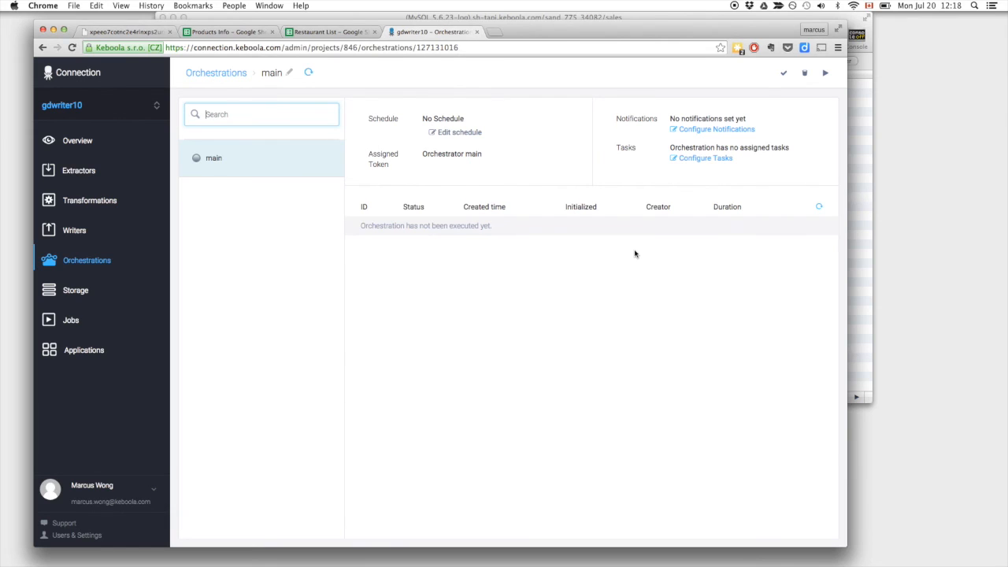
Add the Database extractor's sales configuration and the Google Drive extractor's configuration as tasks of the main orchestration.
click(693, 161)
click(381, 179)
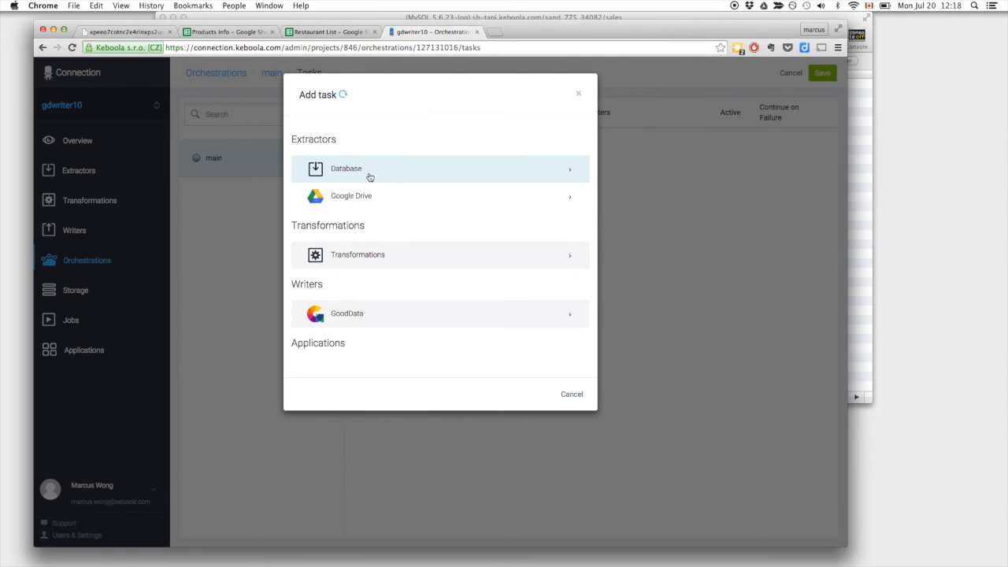
click(369, 177)
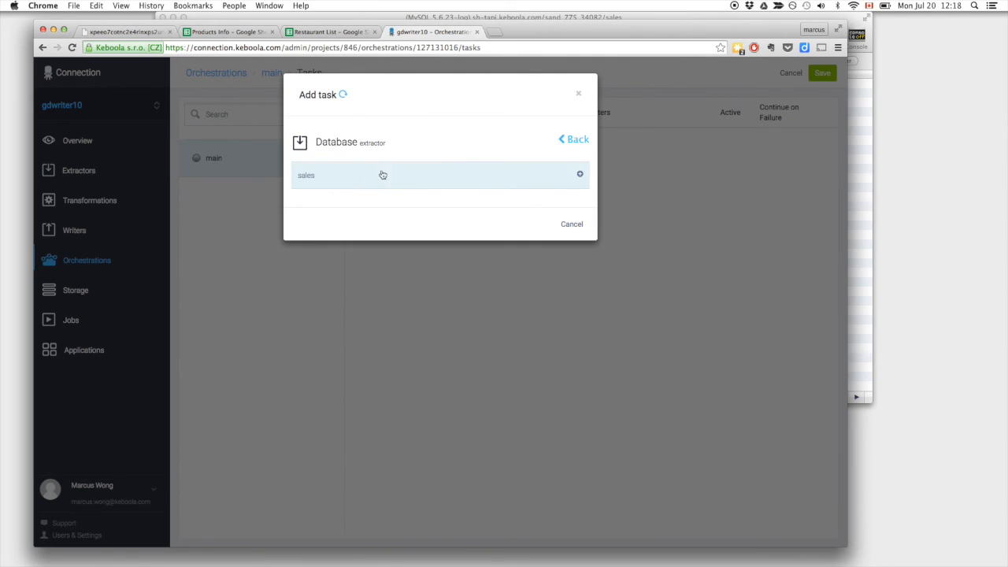
click(396, 175)
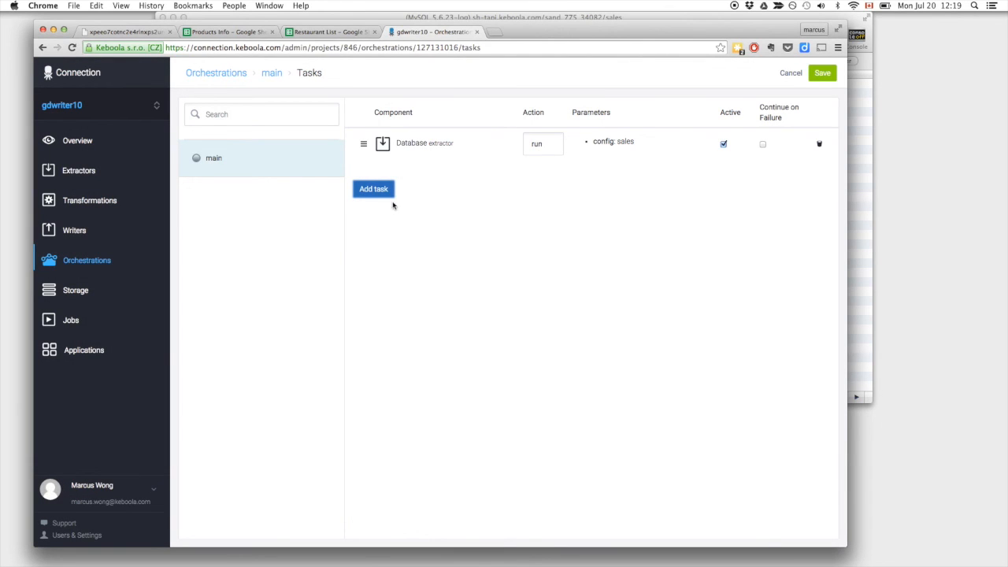
click(382, 193)
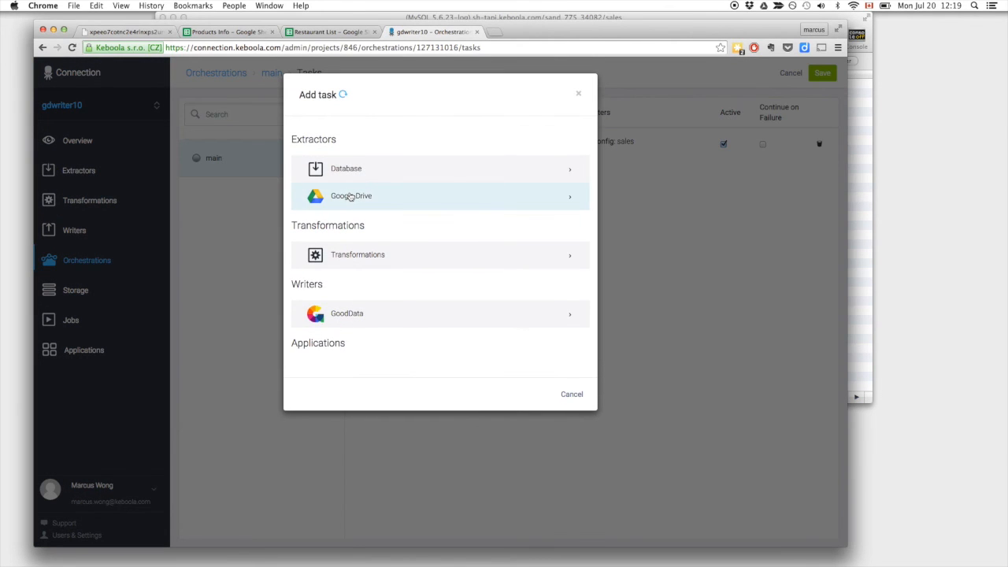
click(366, 196)
click(411, 178)
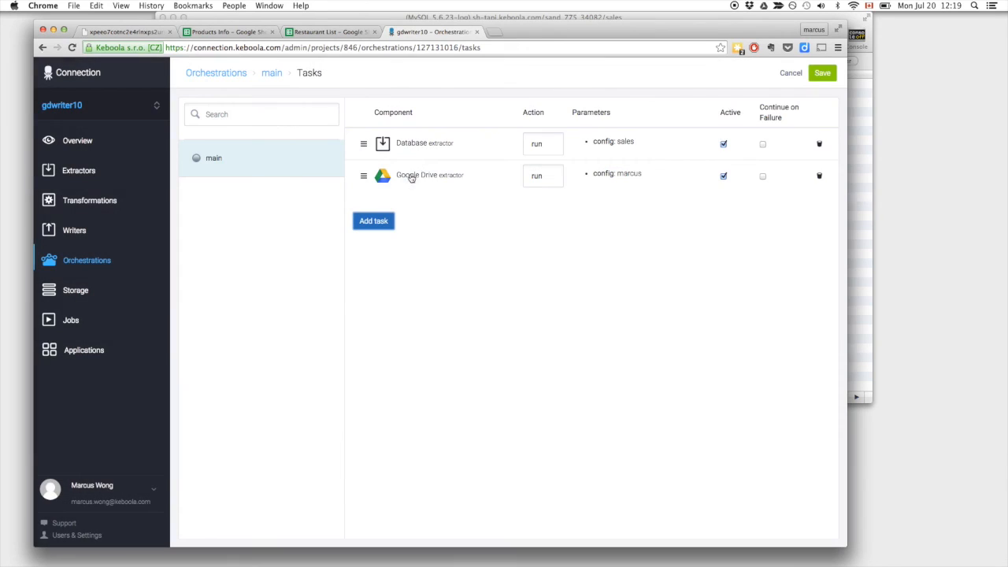
Add the main Transformations bucket and the GoodData writer gd10 as further orchestration tasks, and save the task list.
click(371, 226)
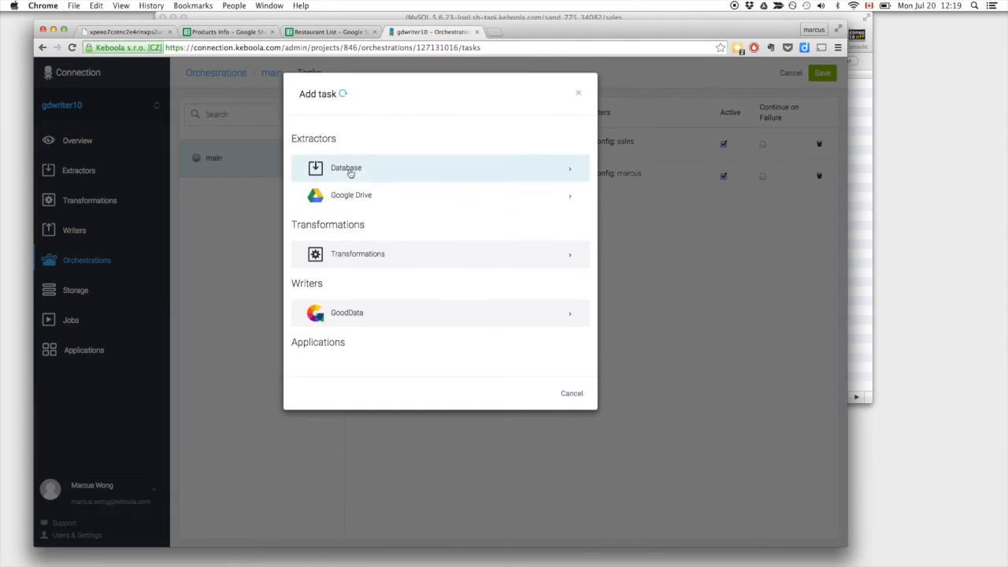
click(353, 258)
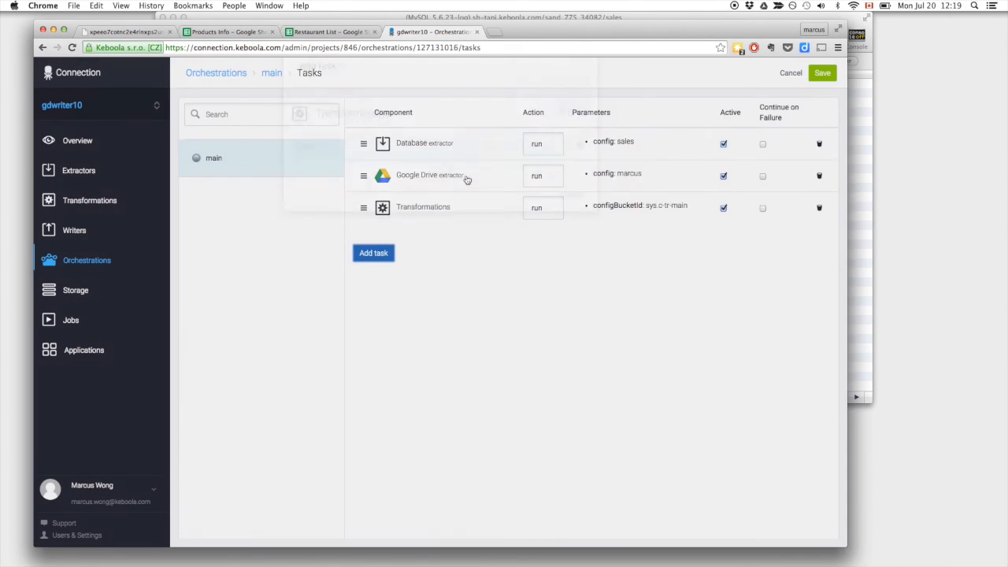
click(463, 176)
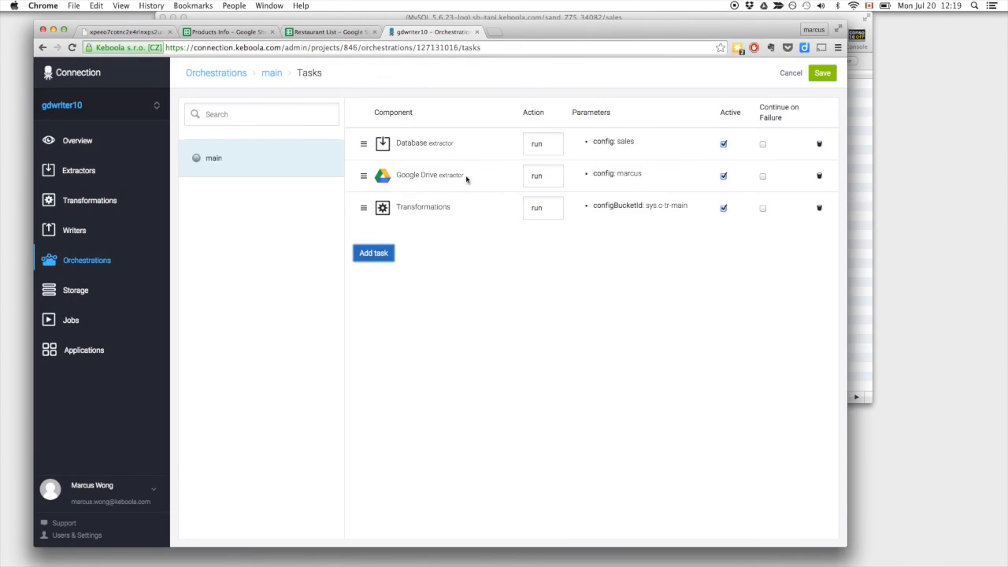
click(385, 253)
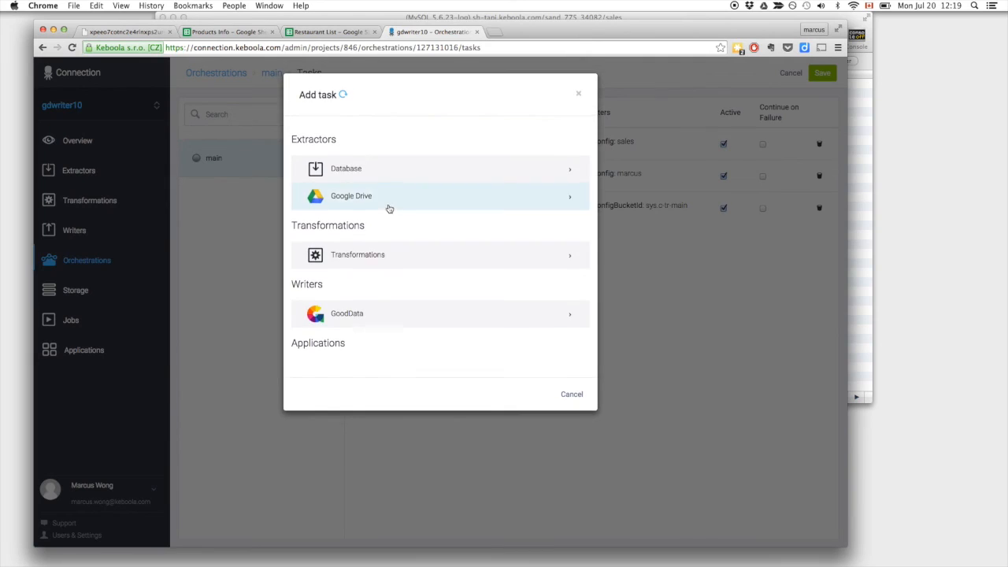
click(367, 318)
click(439, 181)
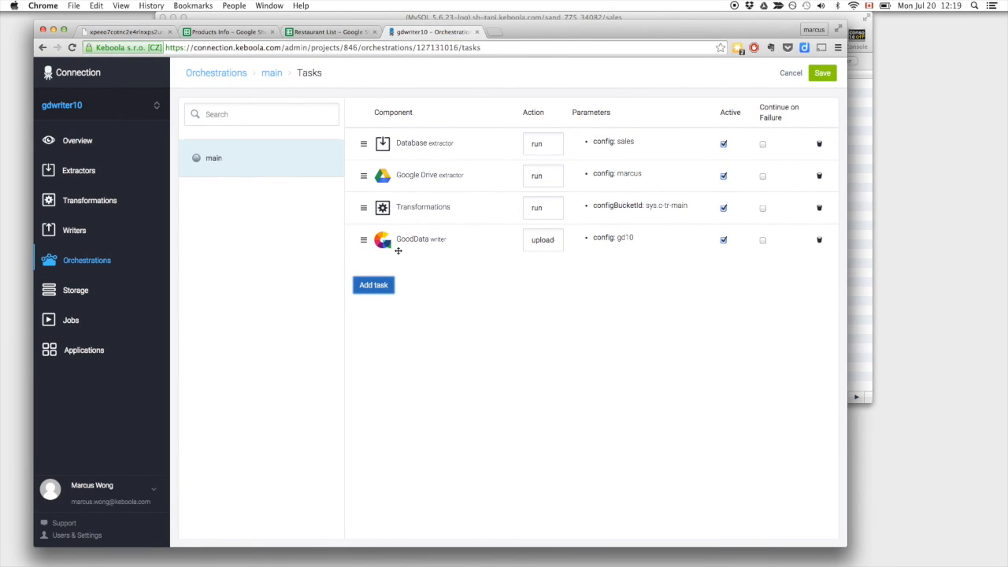
click(822, 72)
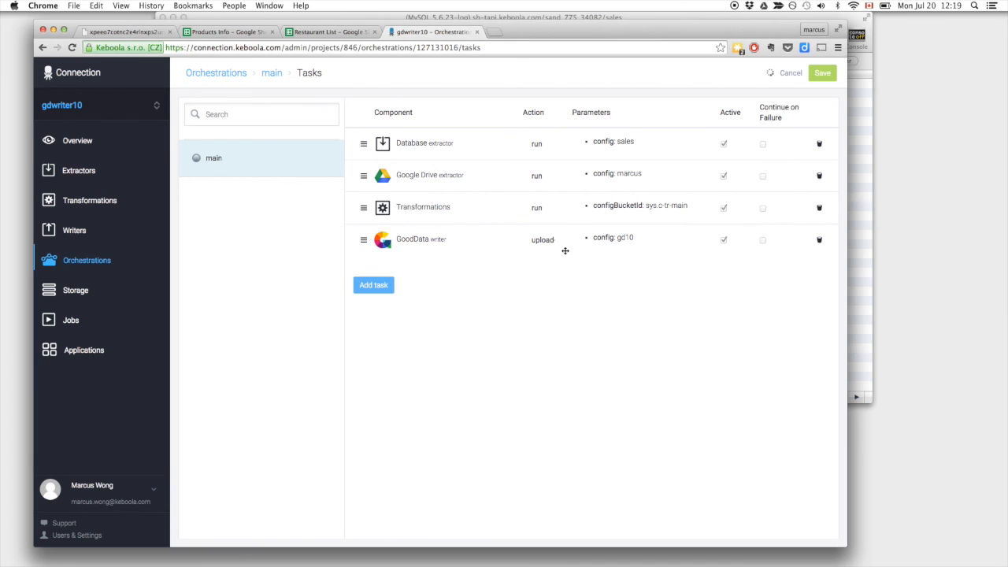
Schedule the main orchestration to run every day at hours 03 and 18 UTC, minute 00, and save the schedule.
click(271, 72)
click(473, 134)
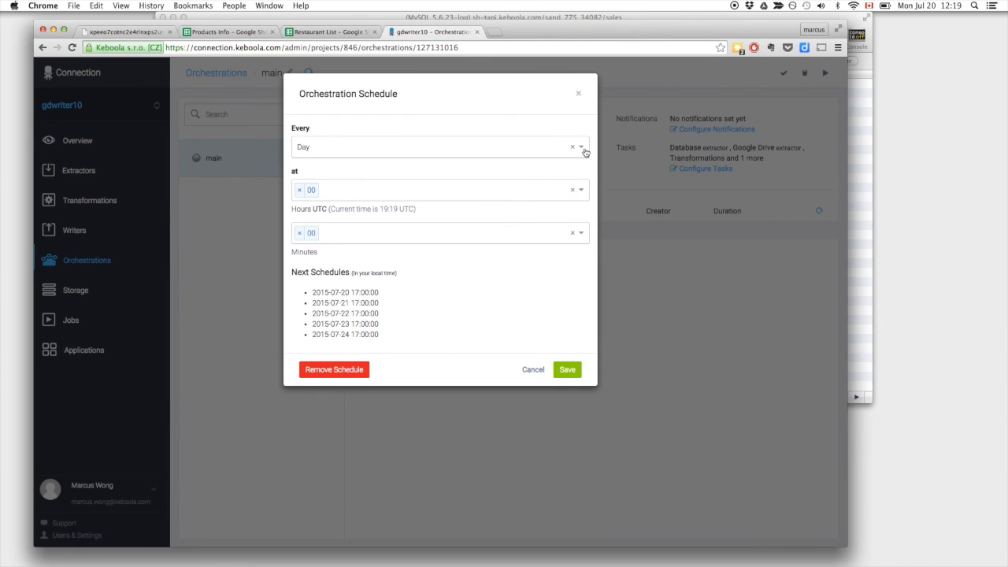
click(583, 148)
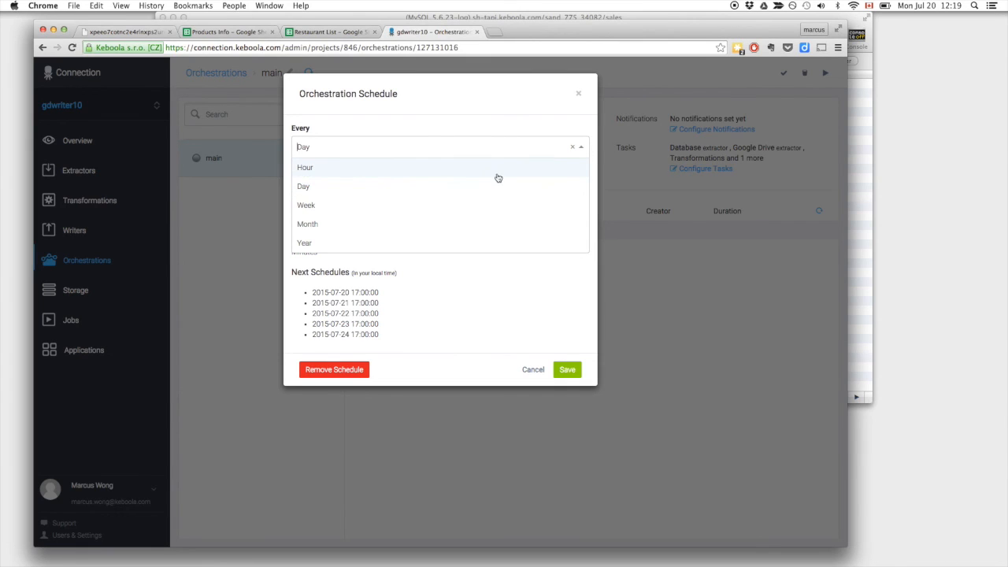
click(535, 302)
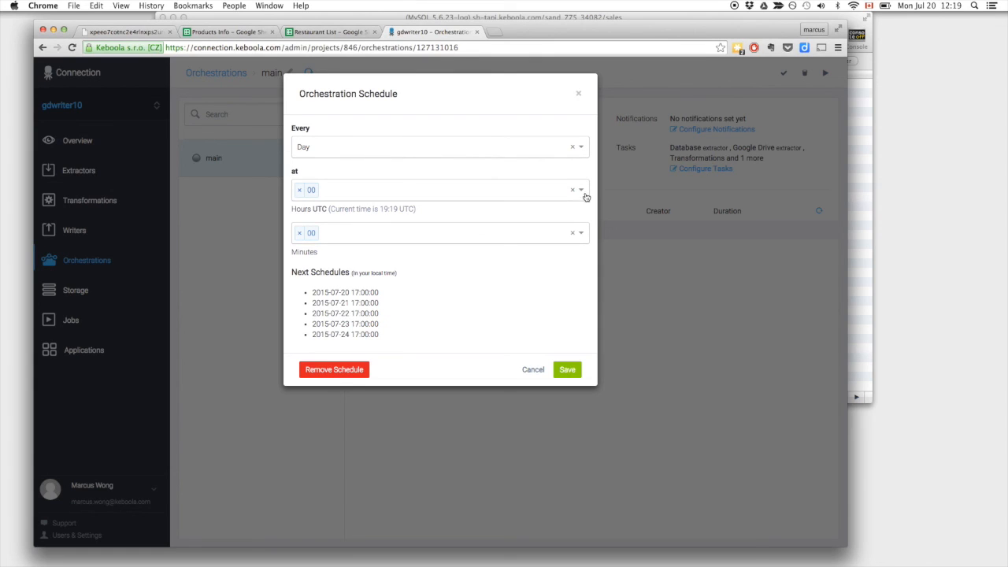
click(300, 190)
click(345, 192)
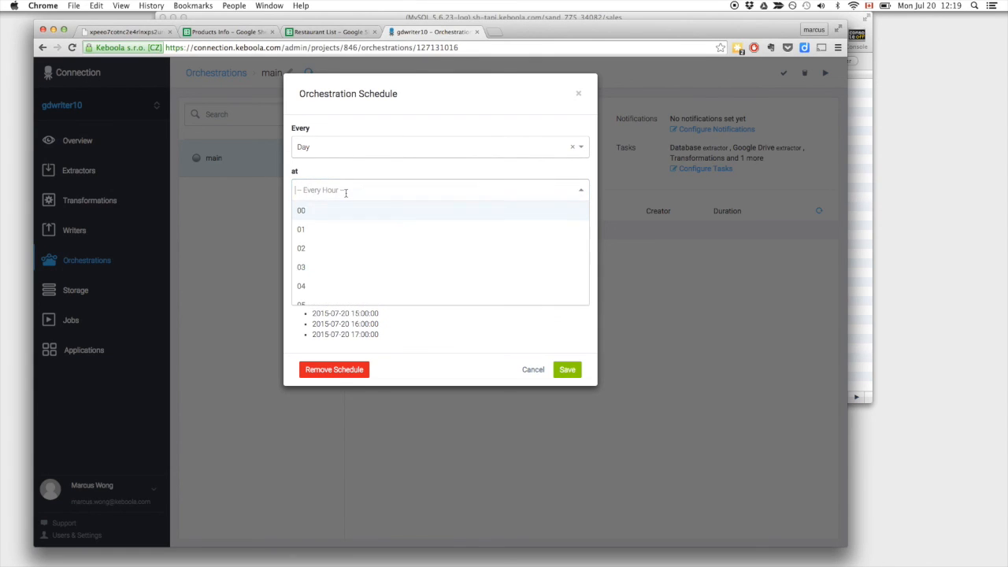
click(353, 270)
scroll(407, 257, down, 5)
click(405, 264)
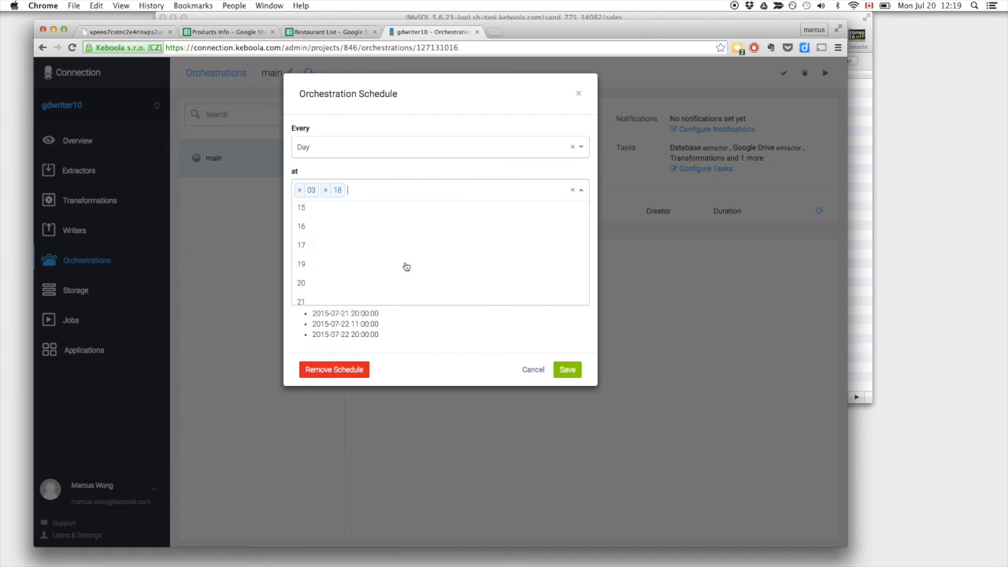
click(514, 175)
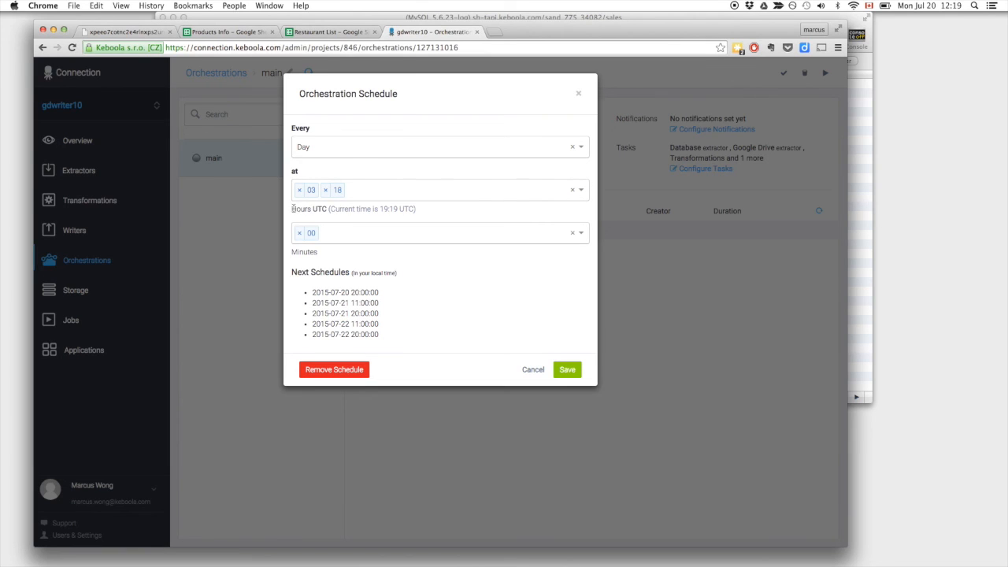
click(567, 370)
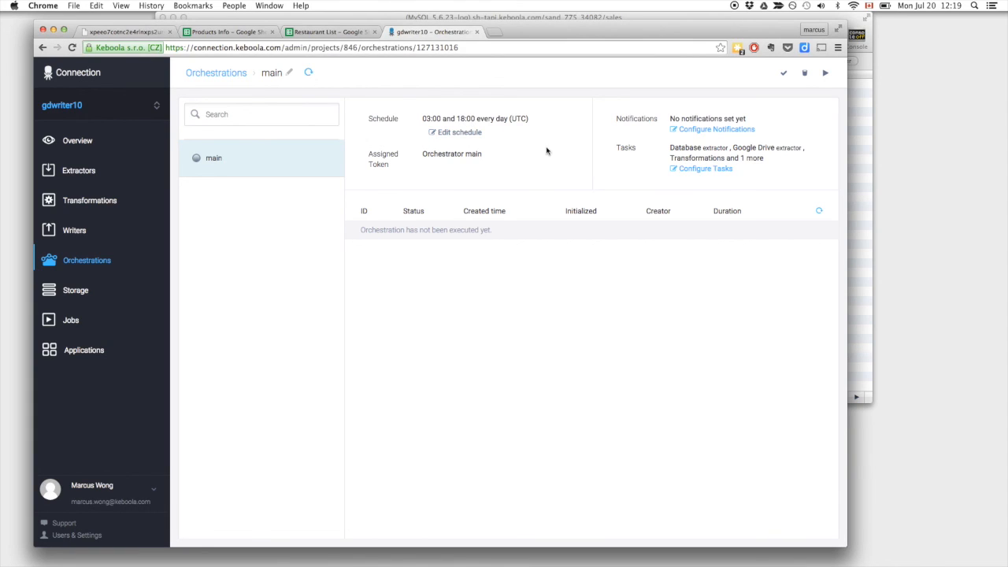
View the main orchestration's editable error and processing notification settings, and cancel the edit.
click(710, 130)
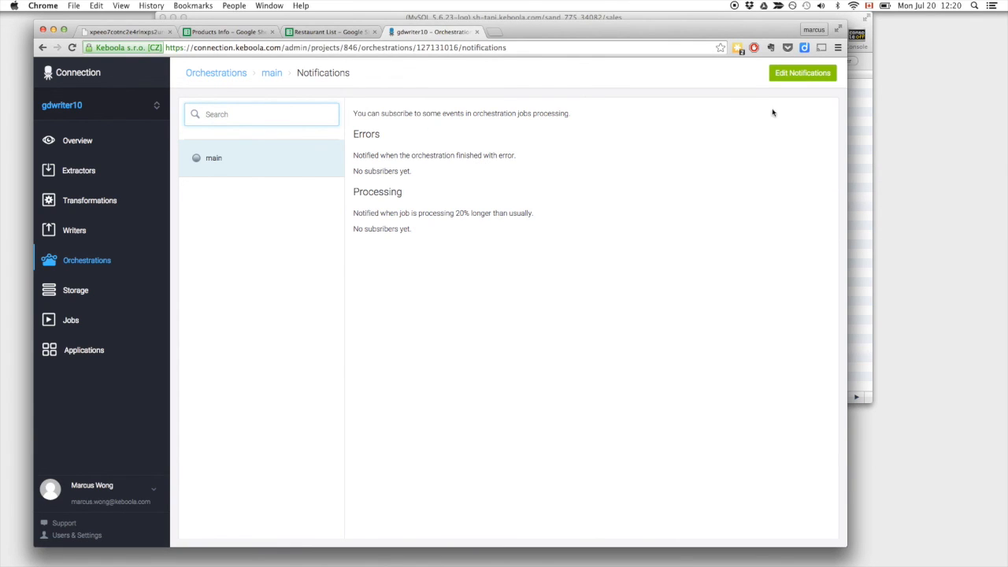
click(799, 74)
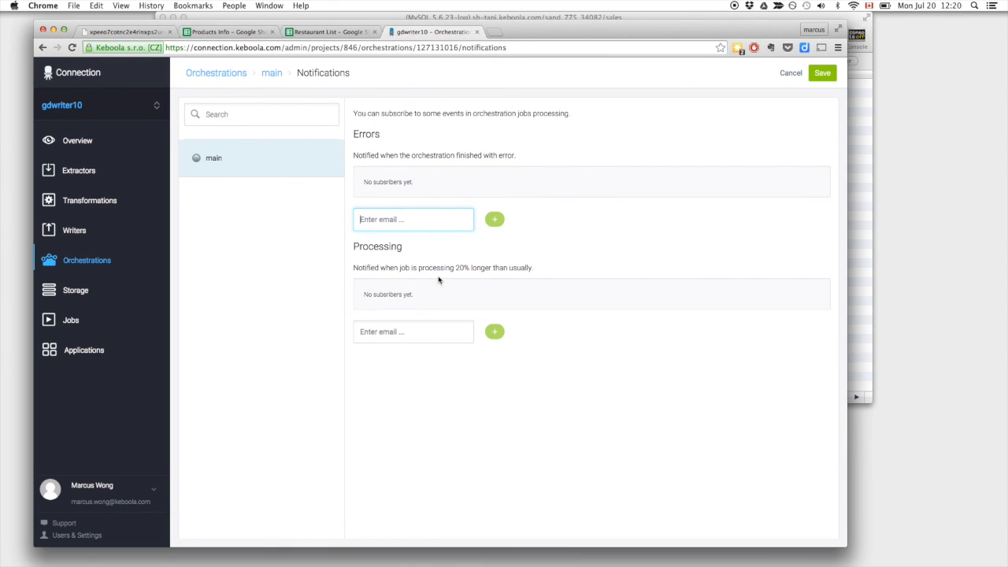
click(381, 330)
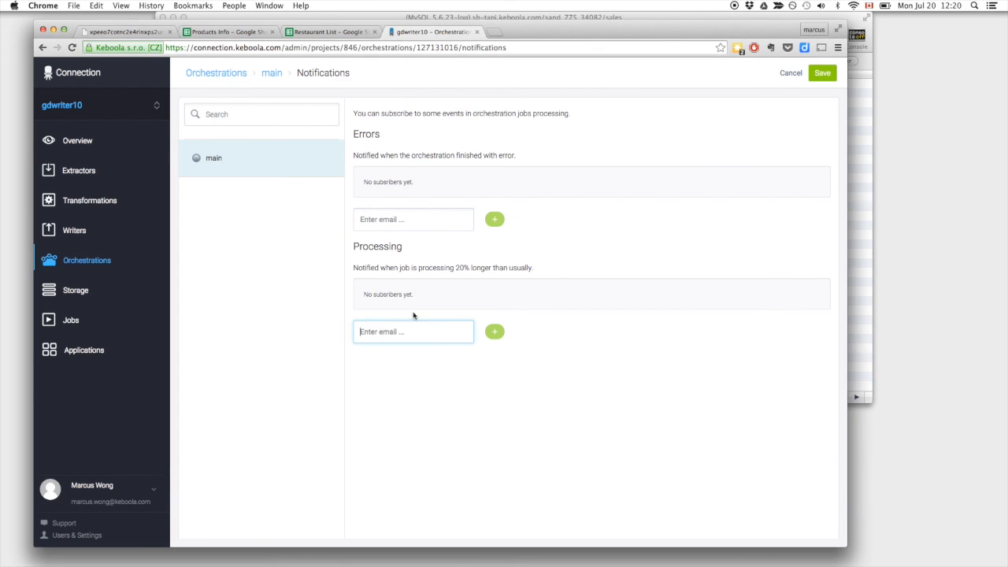
click(792, 74)
Reopen the GoodData writer gd10 job from the jobs list and check its overall status and task statuses.
click(81, 318)
click(473, 180)
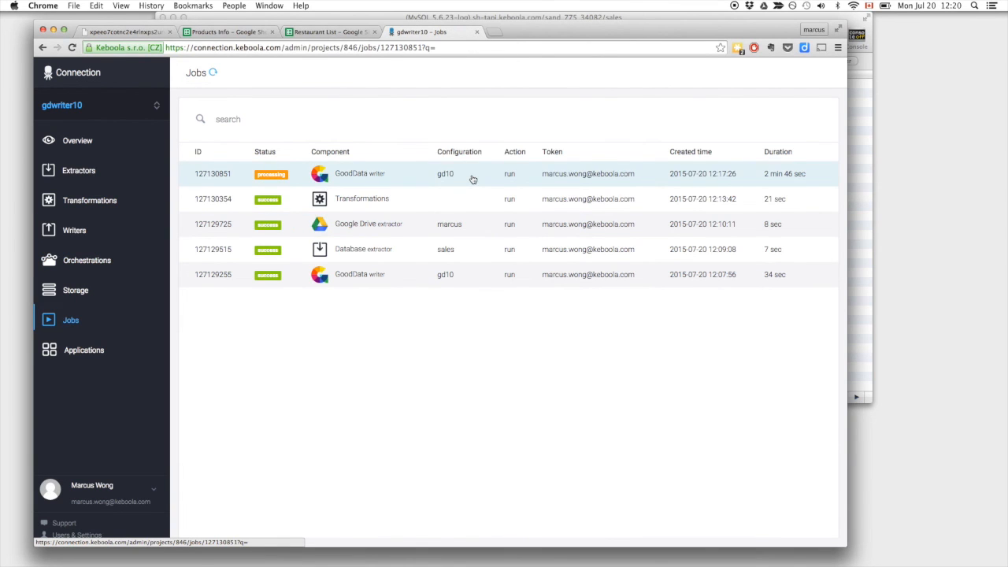
scroll(528, 301, down, 5)
scroll(528, 301, up, 5)
scroll(529, 301, down, 2)
scroll(529, 301, up, 1)
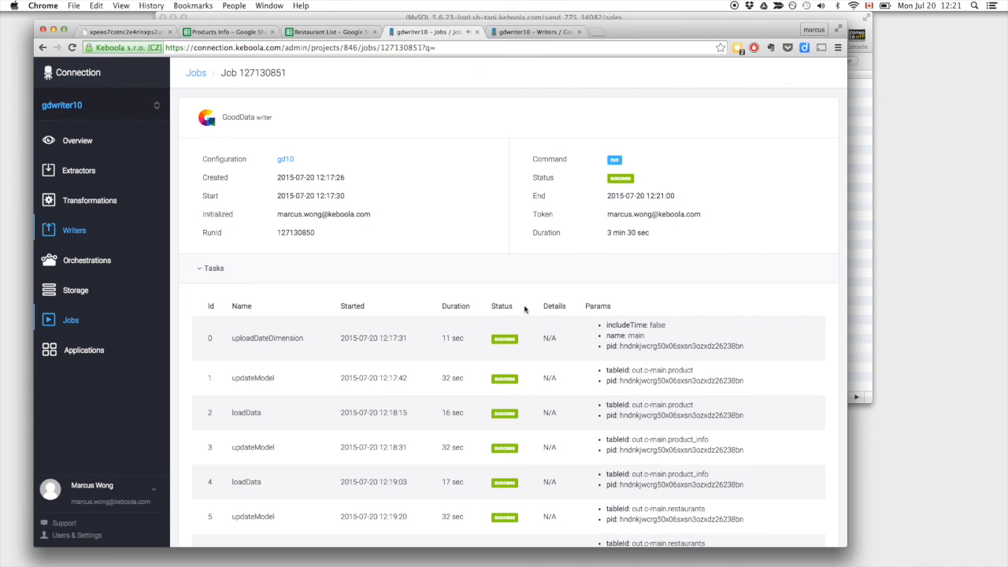
Open the GoodData project's model diagram from the gd10 writer and compare it with the reference model diagram opened earlier in the browser.
click(529, 34)
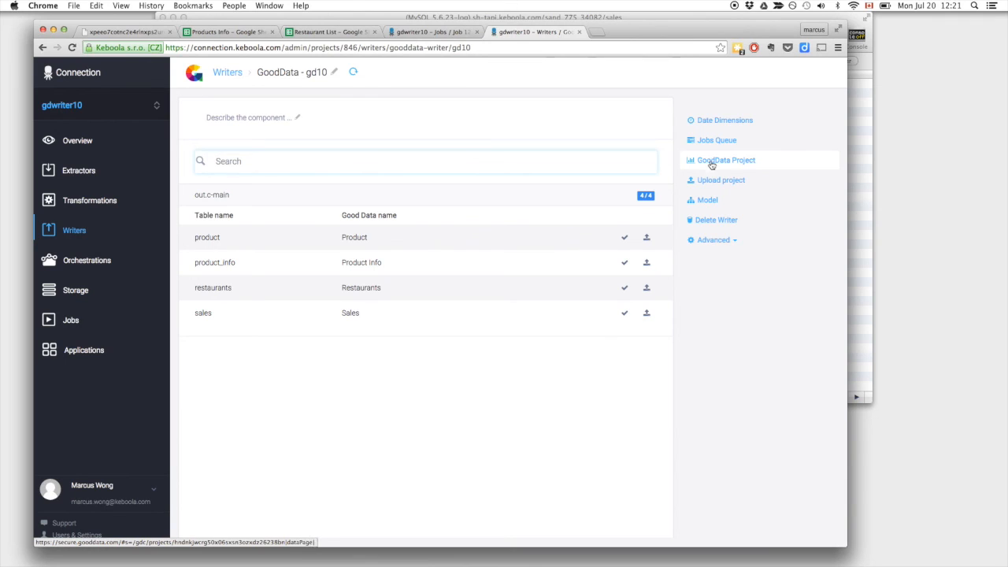
click(737, 165)
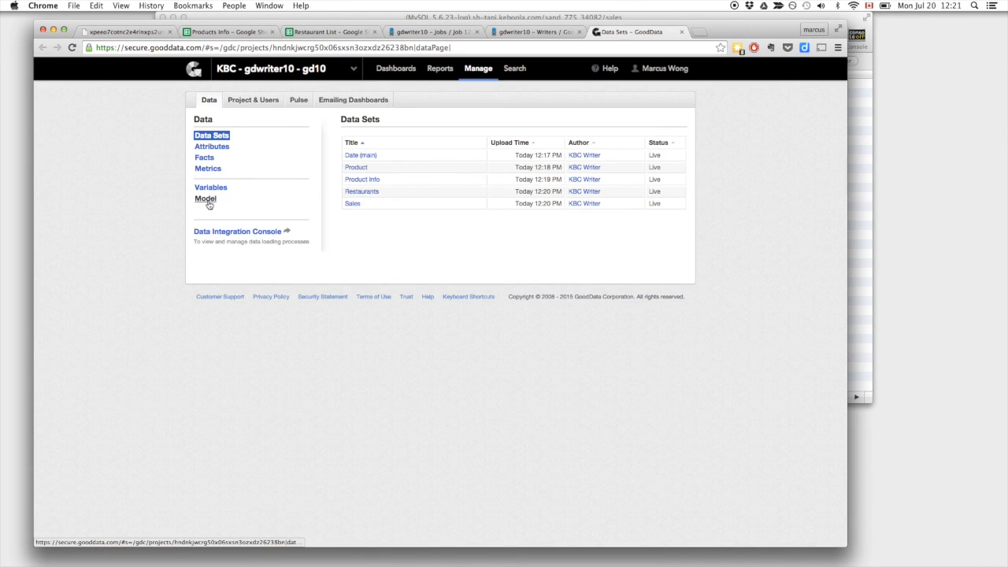
click(205, 199)
click(462, 225)
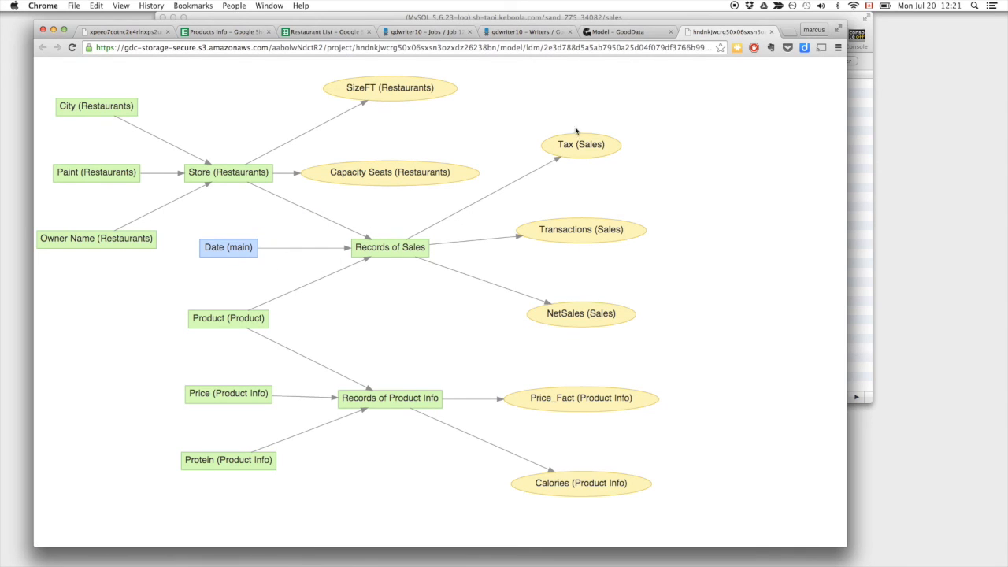
click(118, 33)
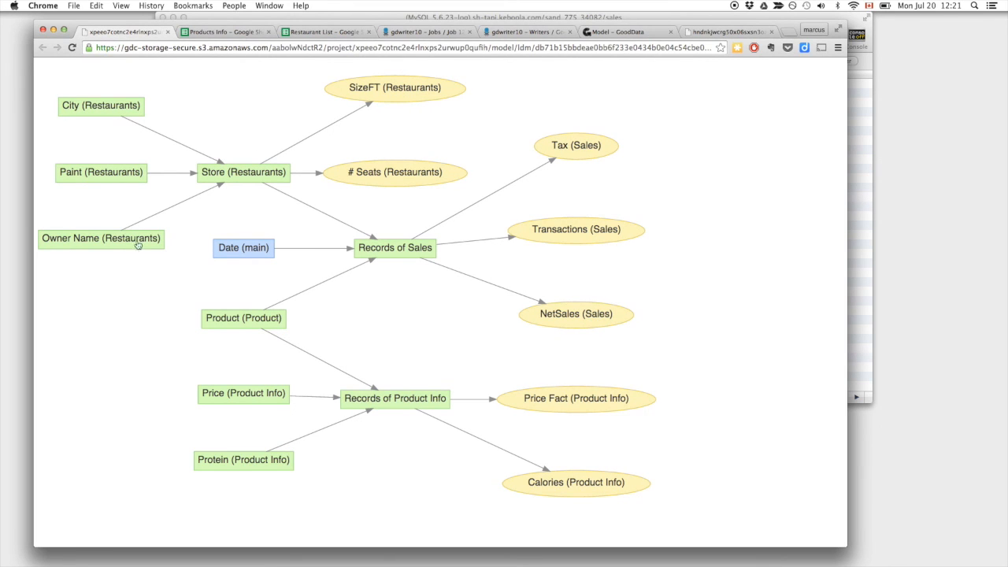